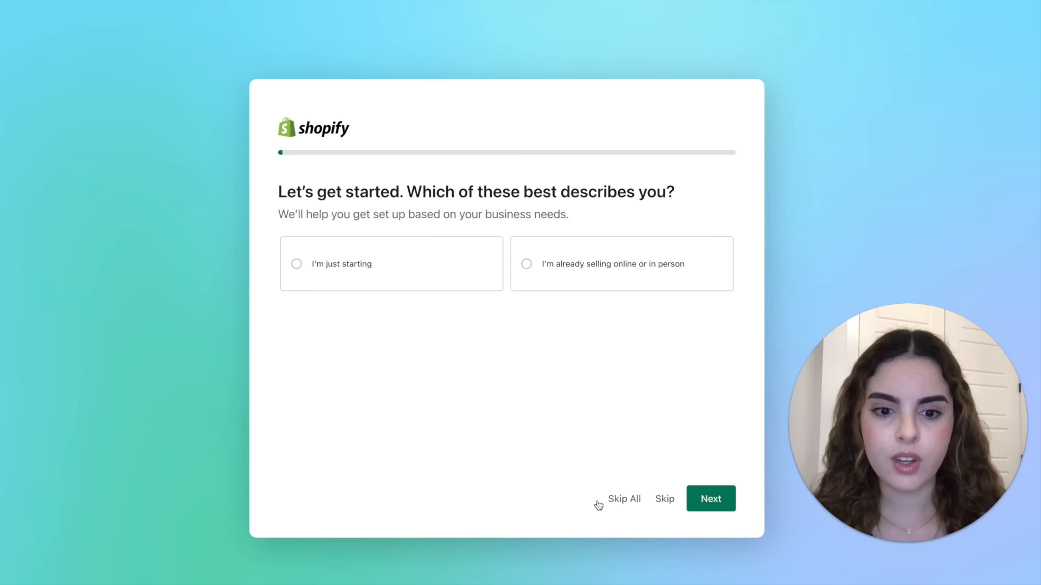
- Skip all the onboarding questions and choose the Basic plan from the $1/month trial extension offer
click(616, 499)
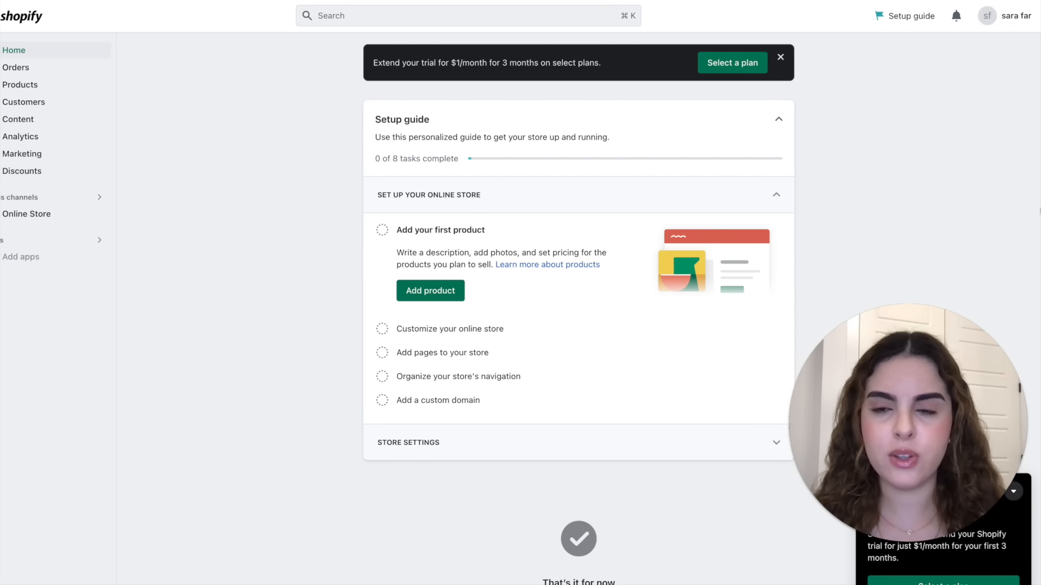
click(734, 64)
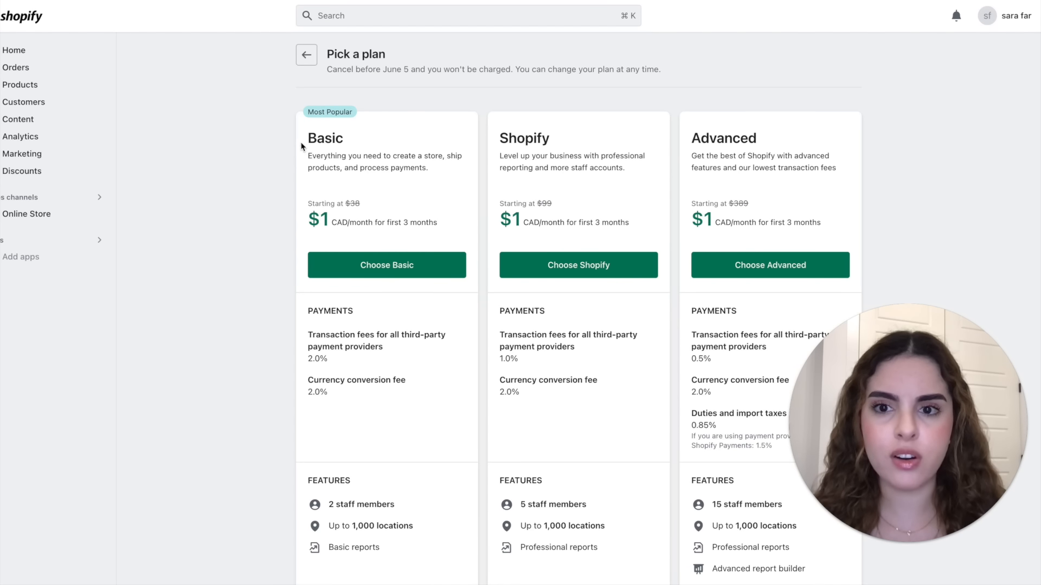
drag(307, 143, 349, 152)
click(353, 199)
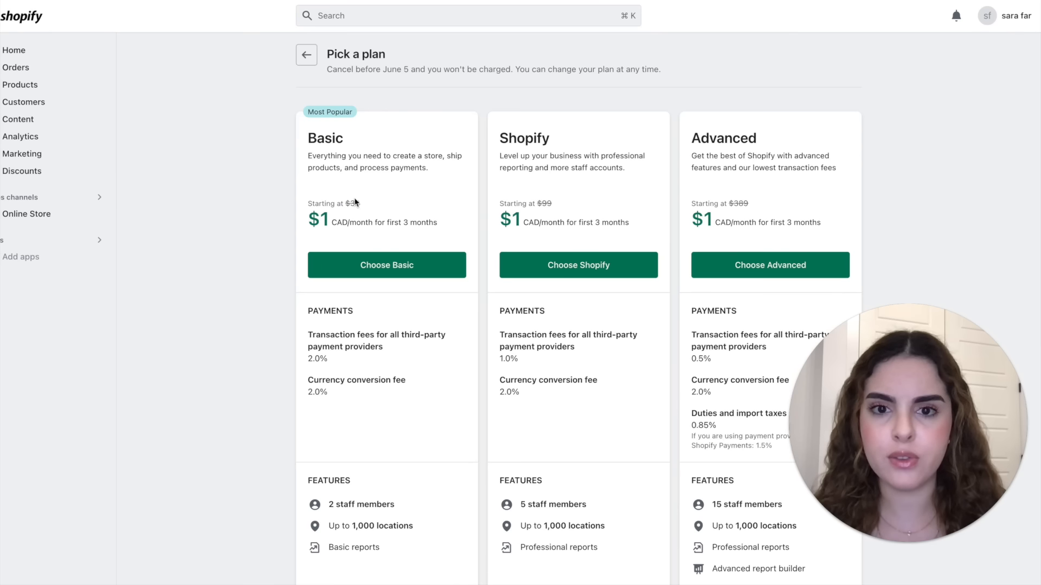
click(402, 275)
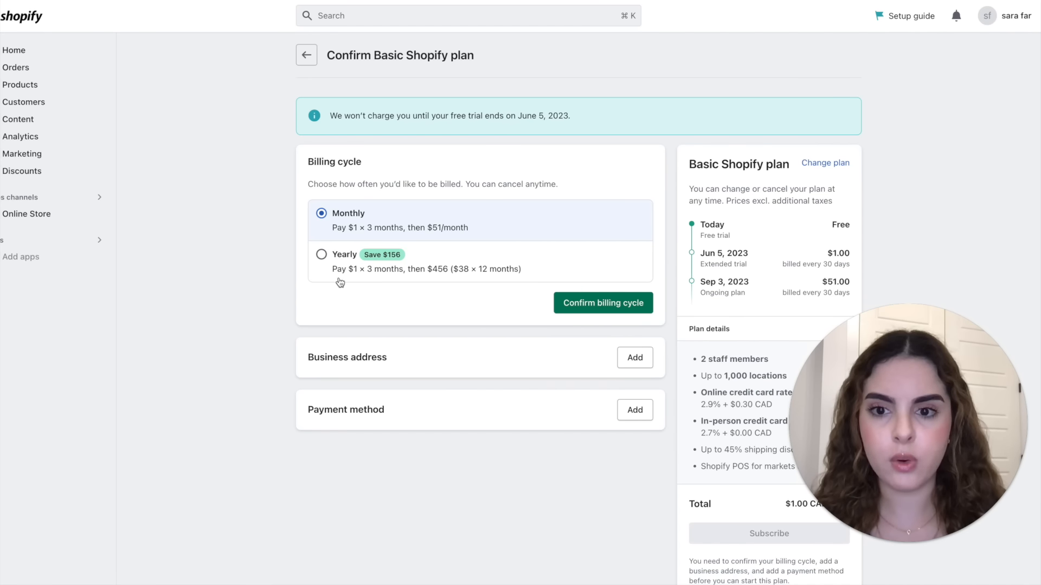
- Confirm the monthly billing cycle and subscribe to the Basic plan with the business address and payment method filled in
click(599, 308)
scroll(611, 349, down, 3)
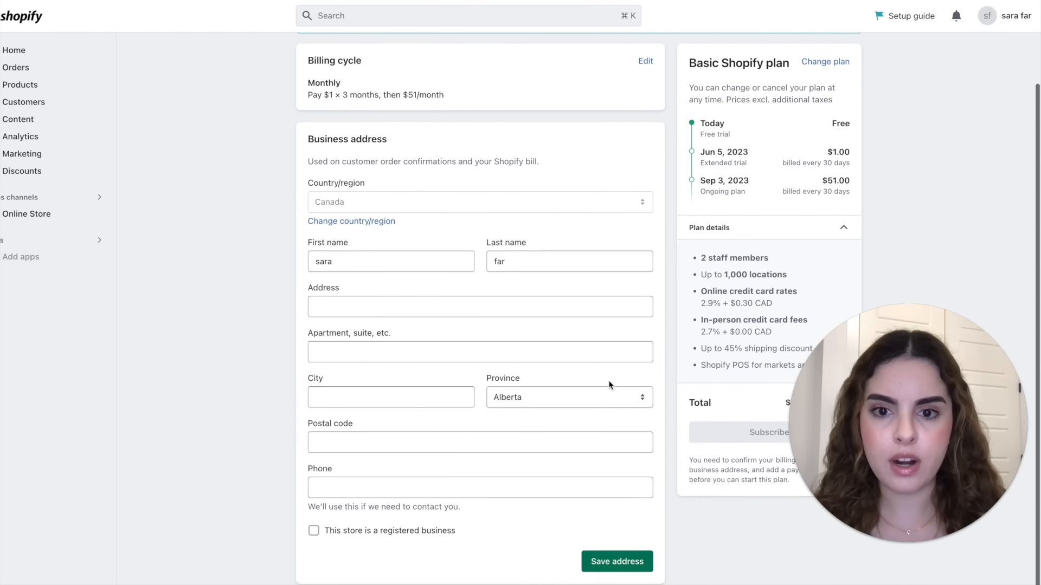
scroll(629, 329, down, 1)
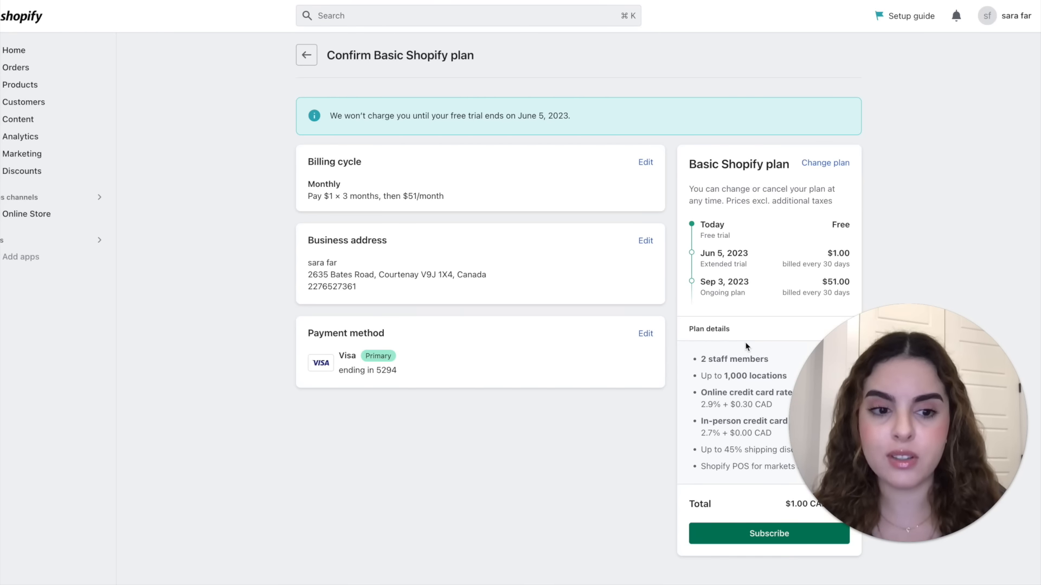
click(707, 532)
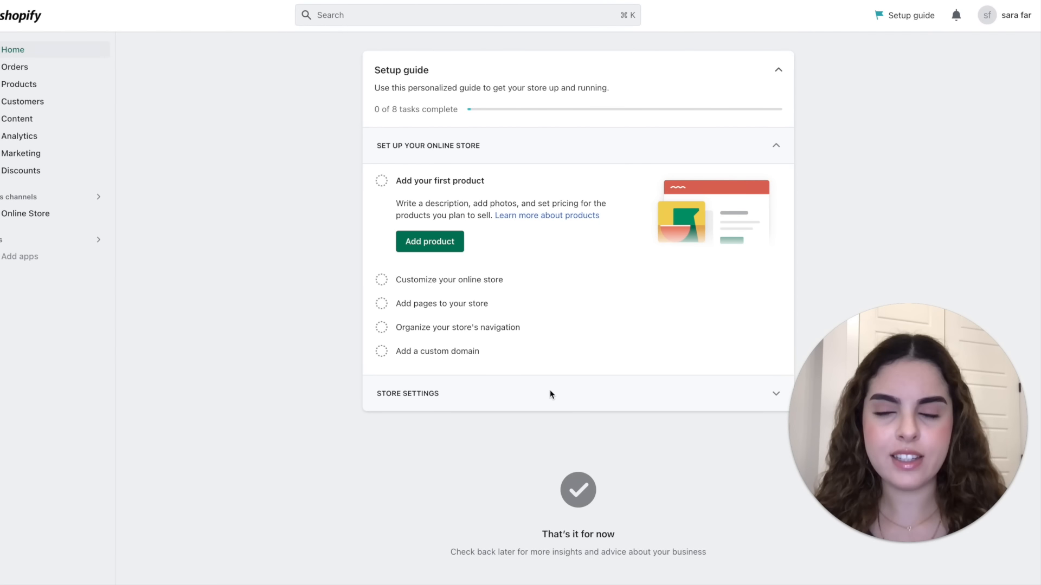
- Add the free Sense theme to the online store's theme library and publish it as the current theme
click(47, 215)
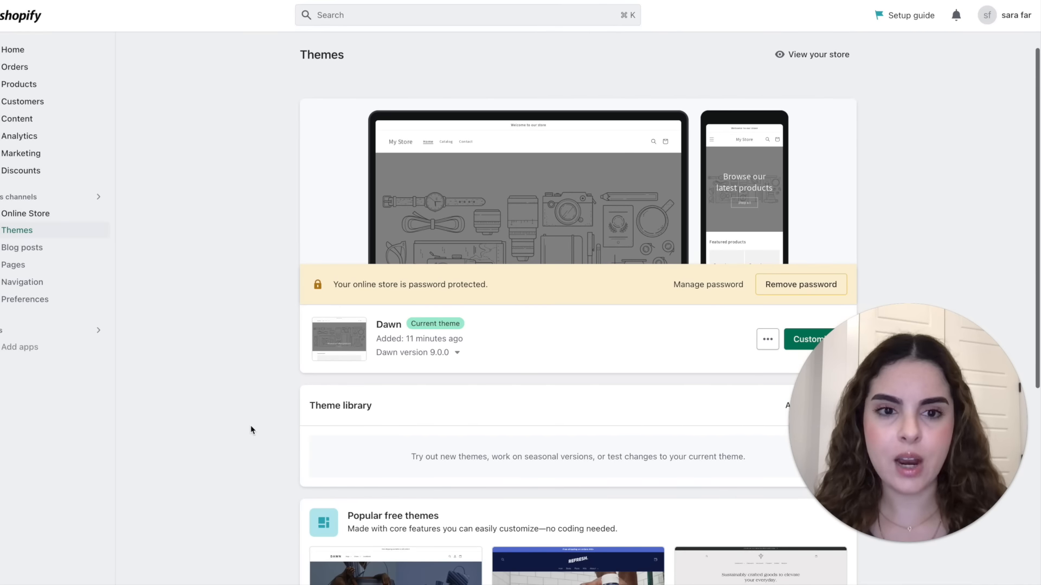
scroll(248, 460, down, 5)
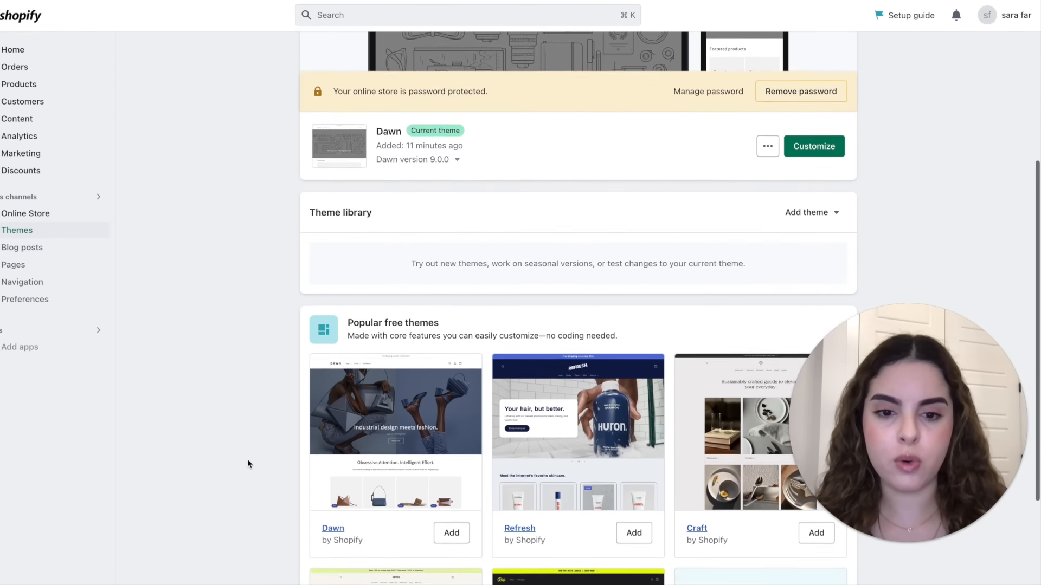
scroll(247, 460, down, 3)
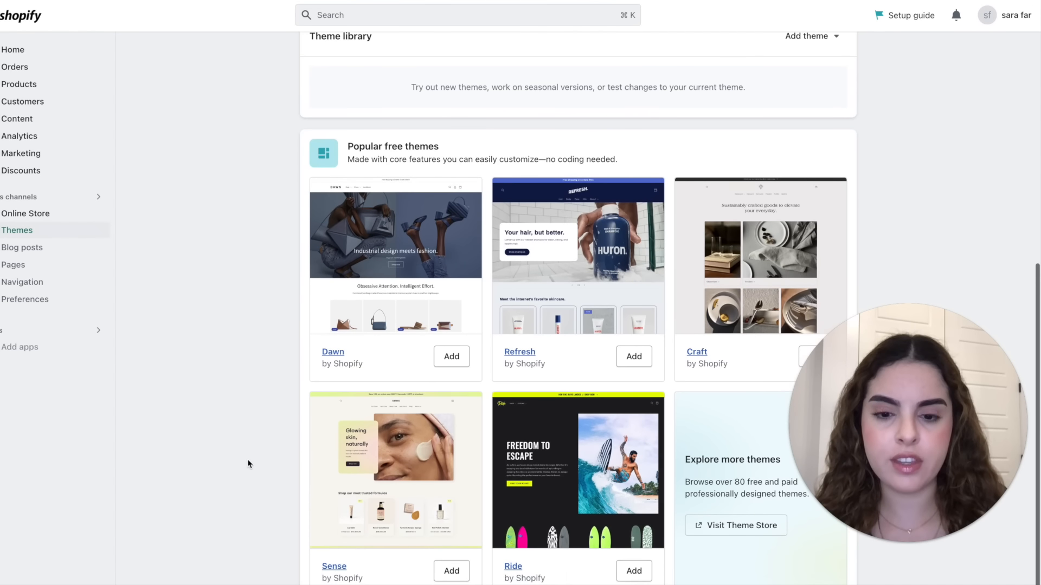
scroll(248, 460, up, 1)
scroll(247, 460, down, 2)
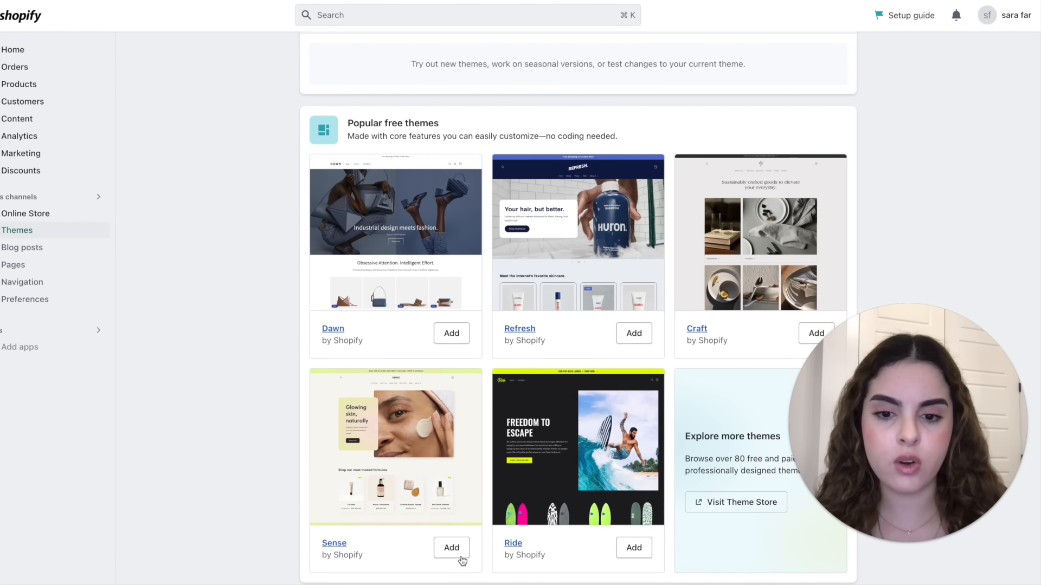
click(451, 548)
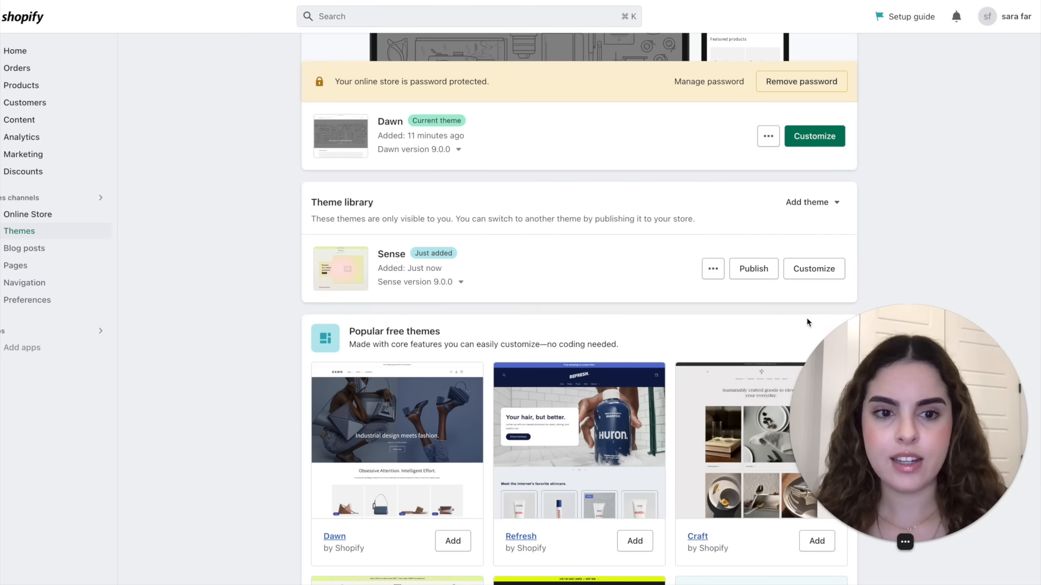
click(745, 277)
click(660, 419)
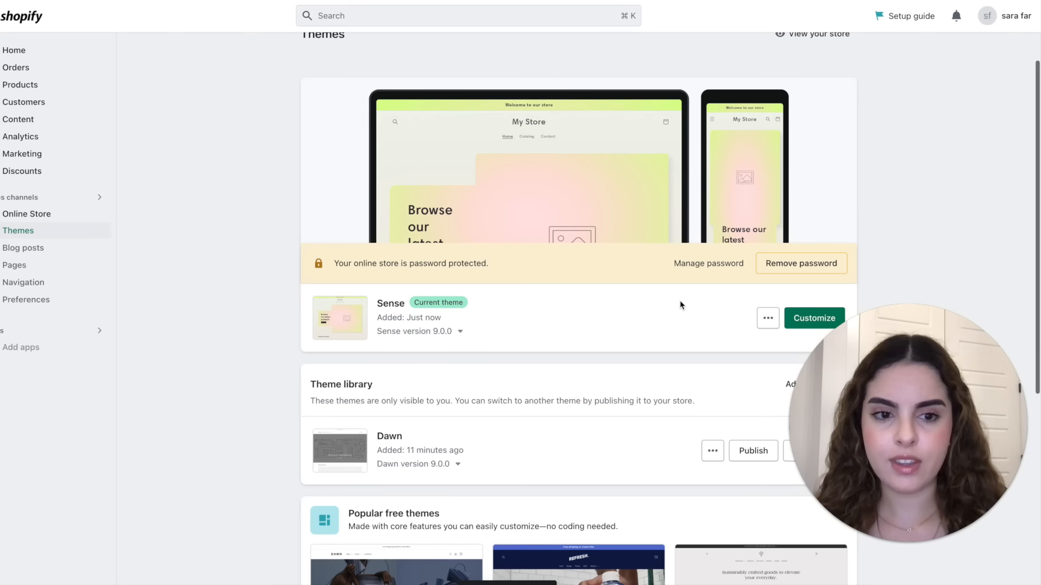
- Open the Sense theme for customizing, examine its home page layout from header to email signup, and return to the themes overview
click(804, 320)
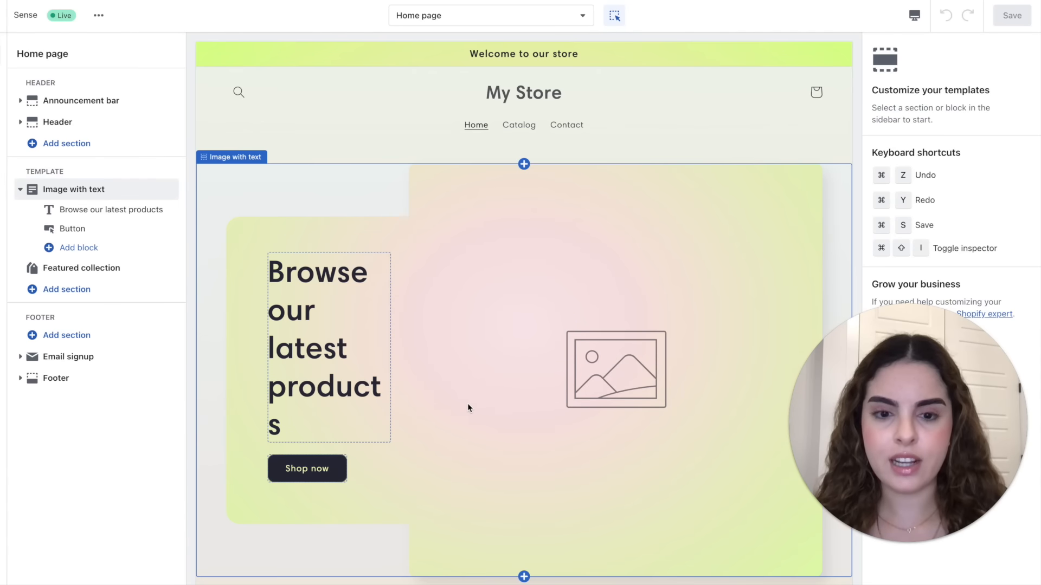
scroll(468, 406, down, 4)
scroll(468, 404, down, 5)
scroll(467, 401, up, 9)
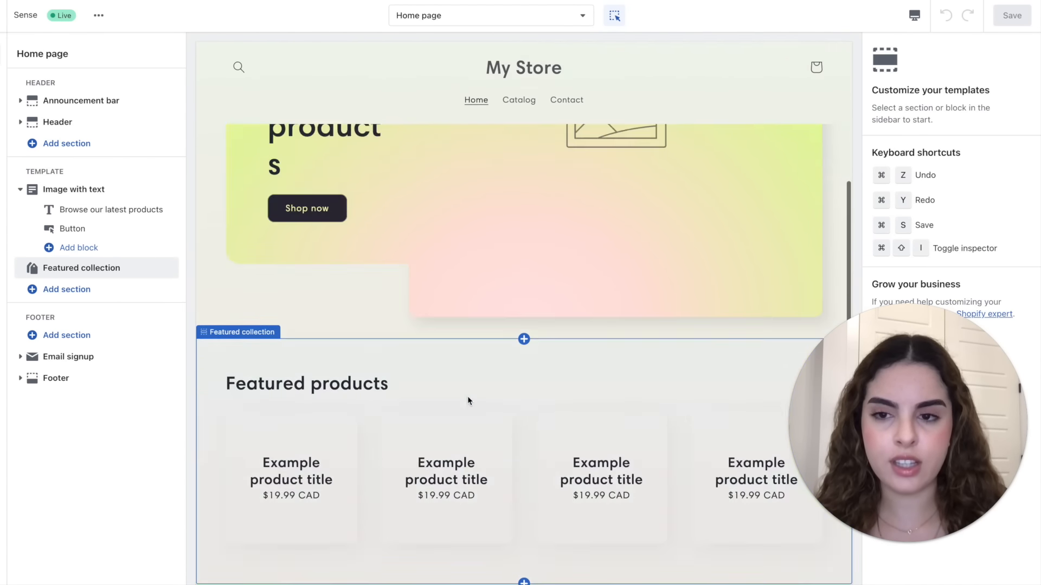
scroll(469, 391, down, 6)
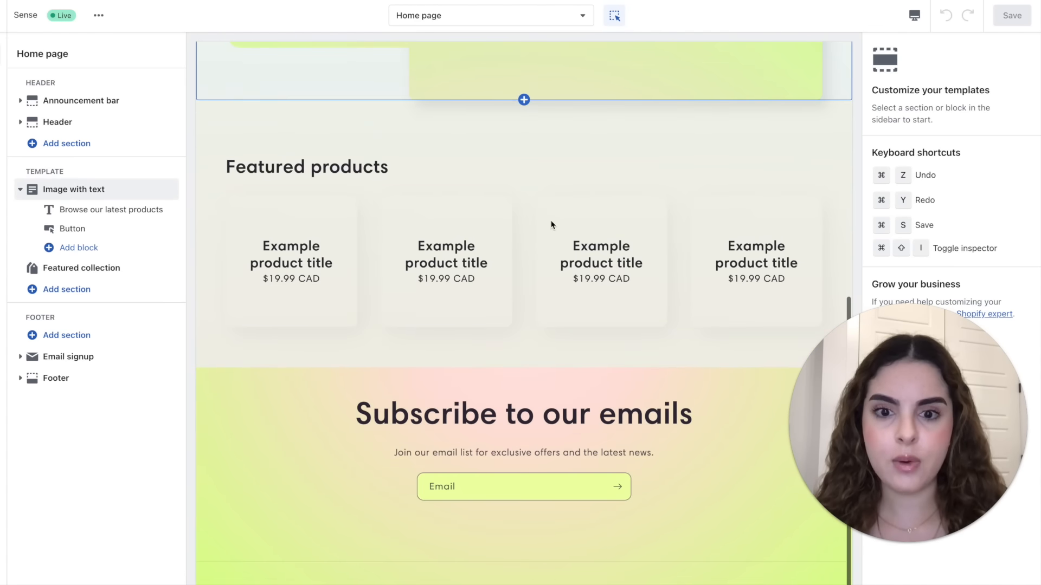
scroll(551, 224, up, 6)
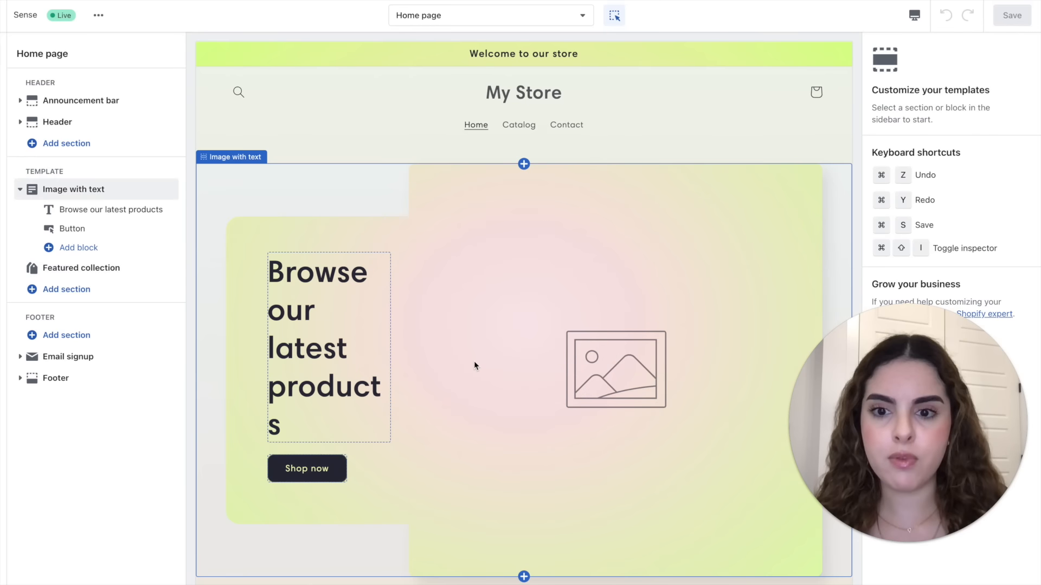
scroll(486, 297, down, 6)
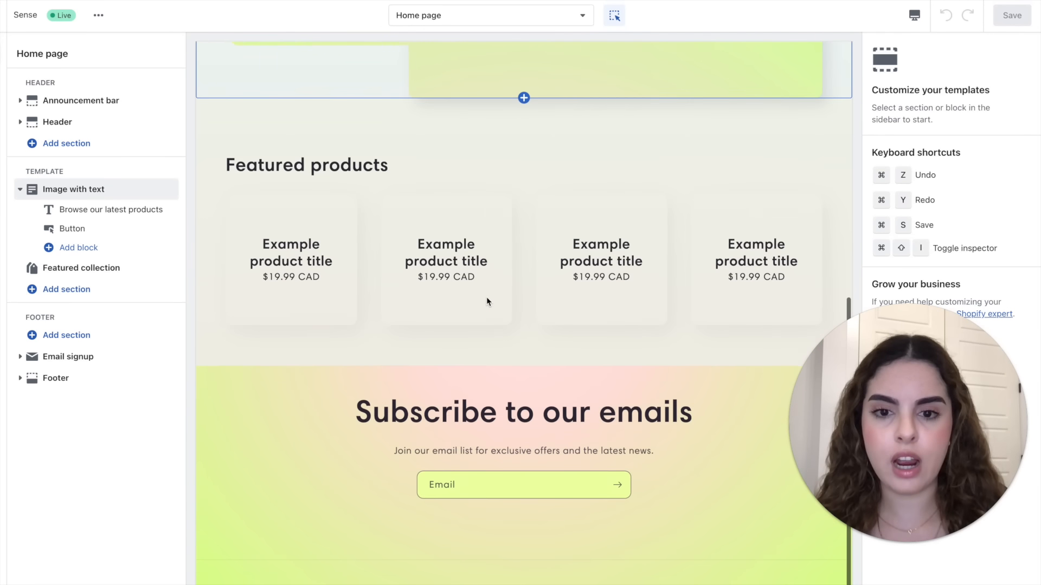
scroll(554, 253, up, 6)
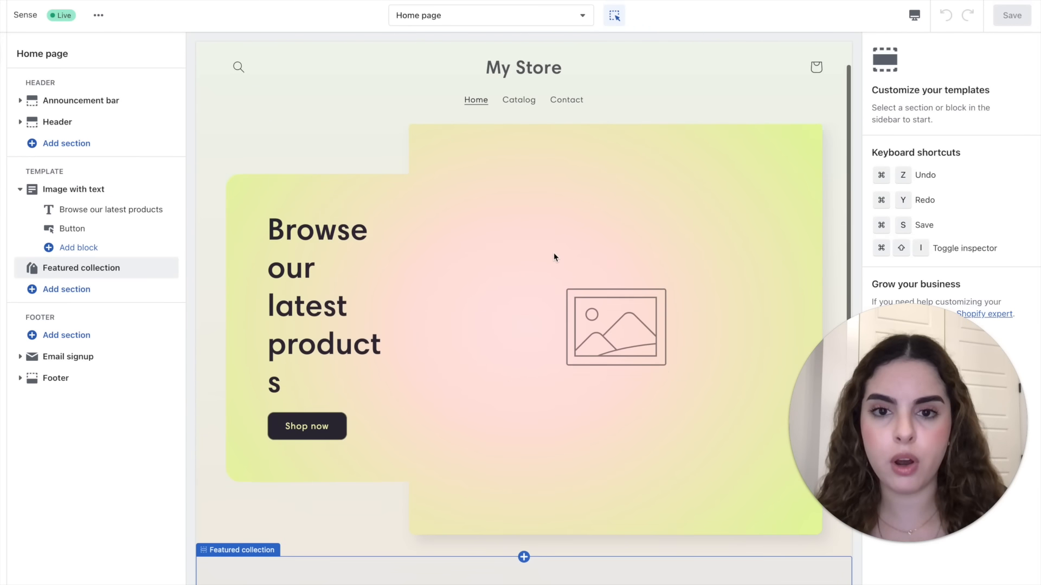
click(25, 29)
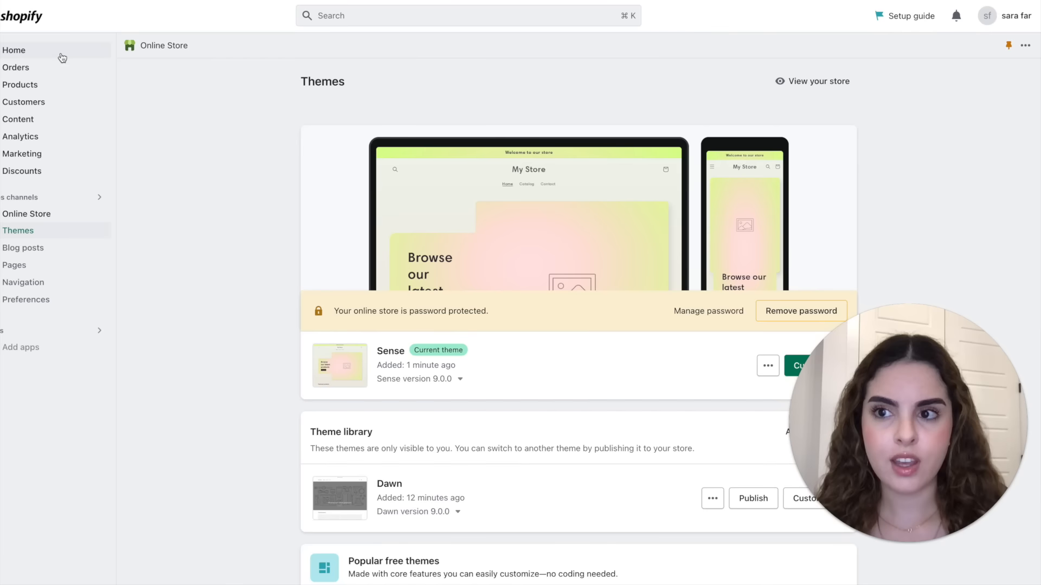
- Start adding a custom domain from the store's setup guide
click(60, 54)
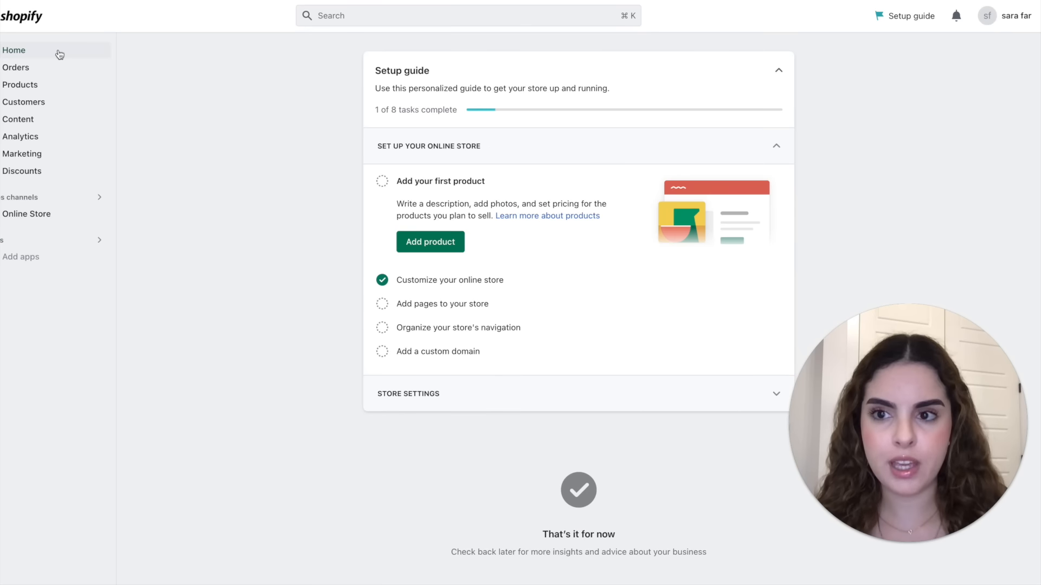
click(410, 352)
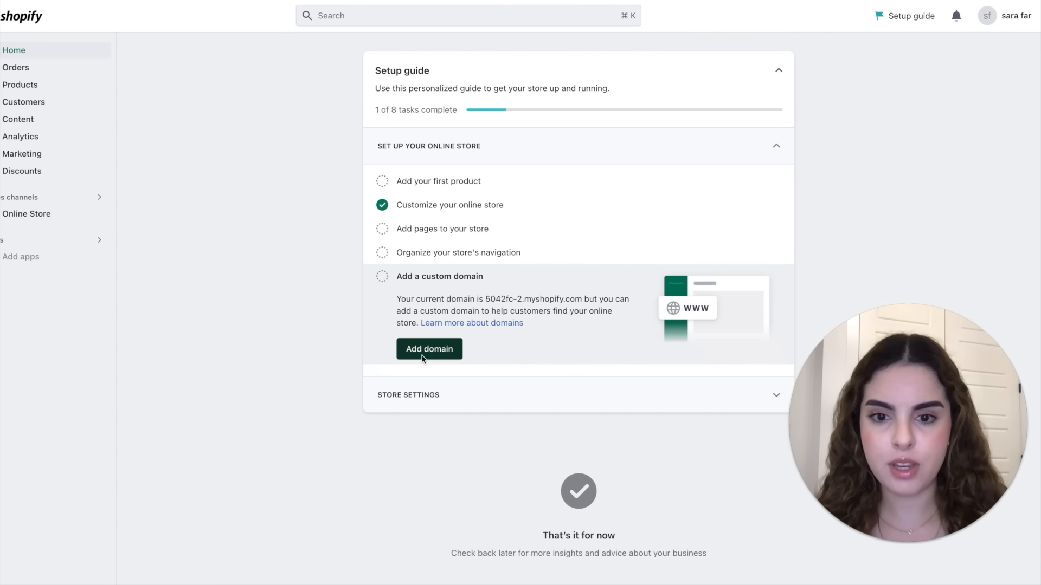
click(423, 358)
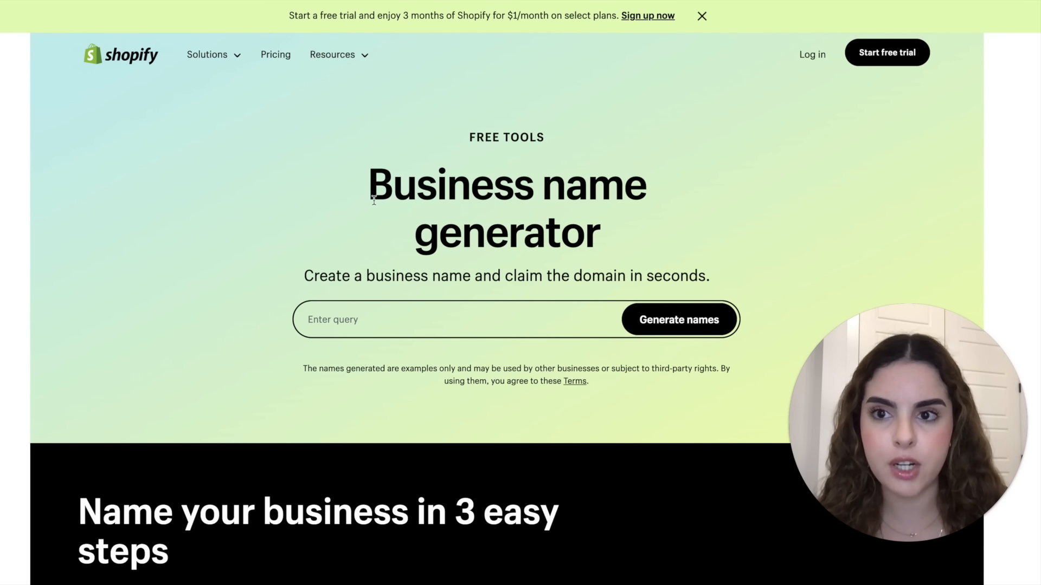
- Generate business names for "skincare" in Shopify's business name generator and browse the suggestions
click(321, 319)
text(skincare)
click(669, 328)
scroll(564, 389, down, 3)
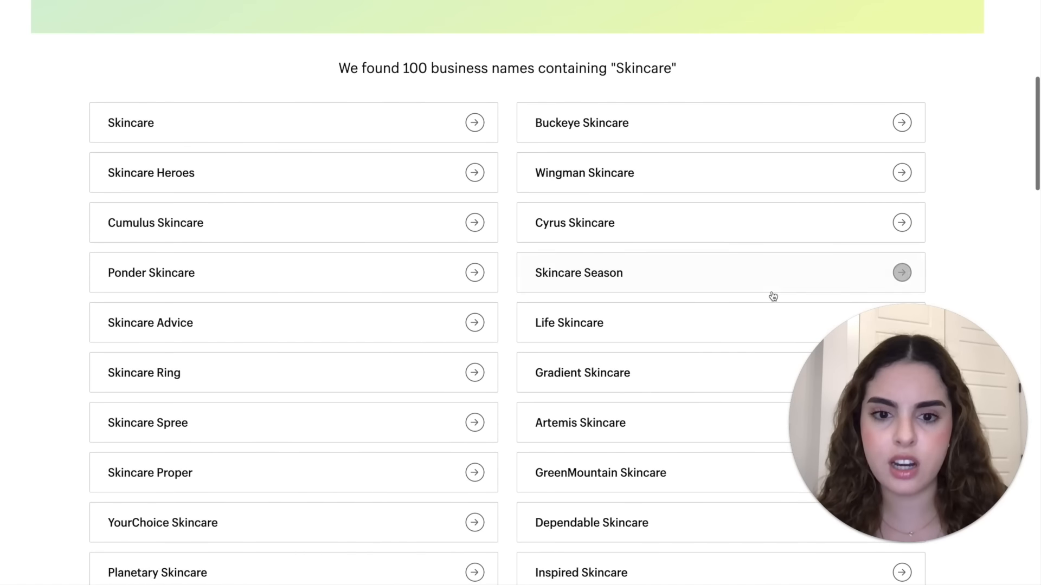
scroll(945, 224, down, 3)
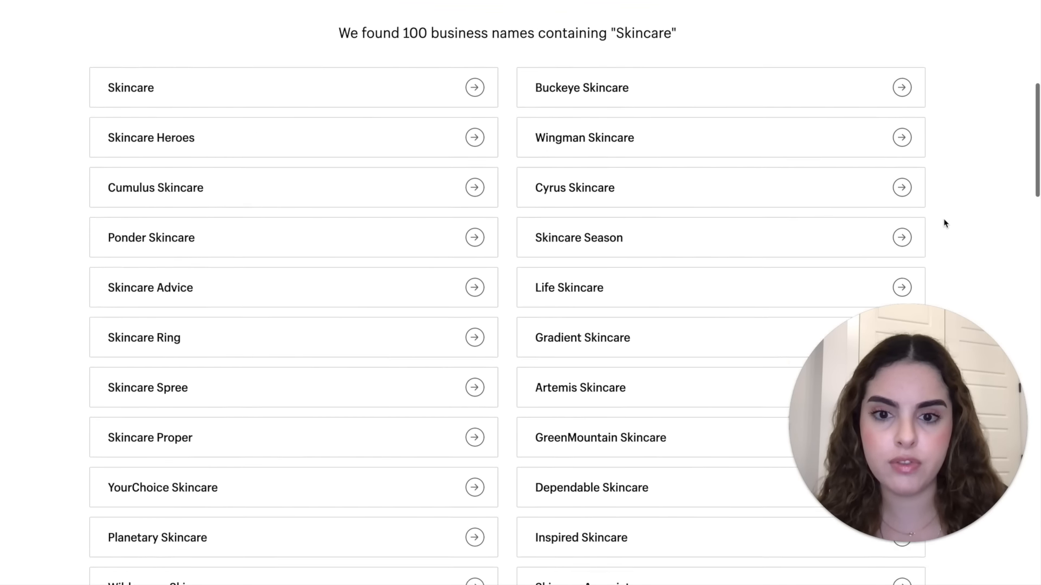
scroll(944, 223, up, 2)
scroll(945, 225, up, 1)
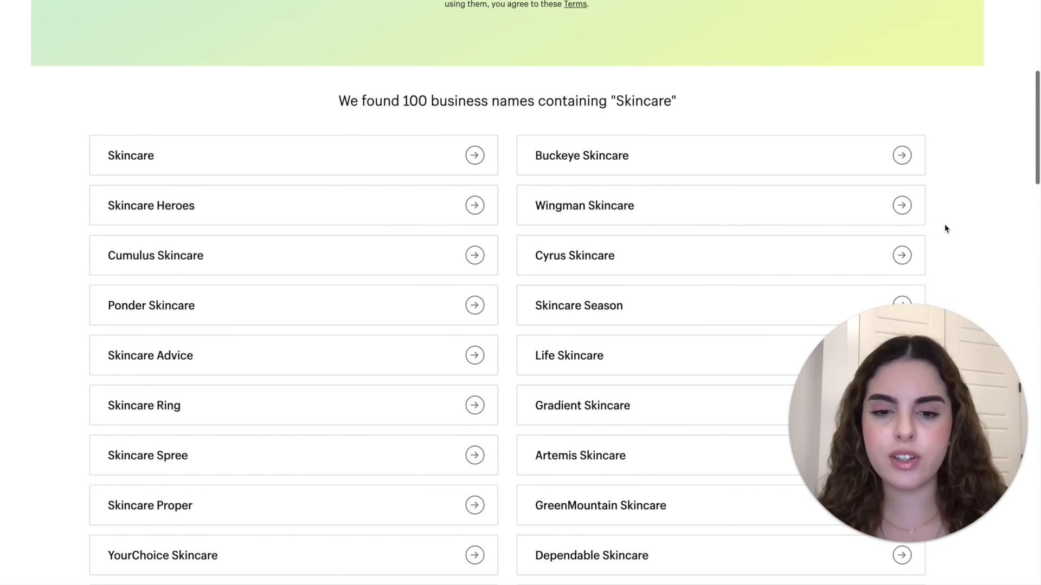
scroll(945, 226, down, 3)
scroll(945, 223, down, 1)
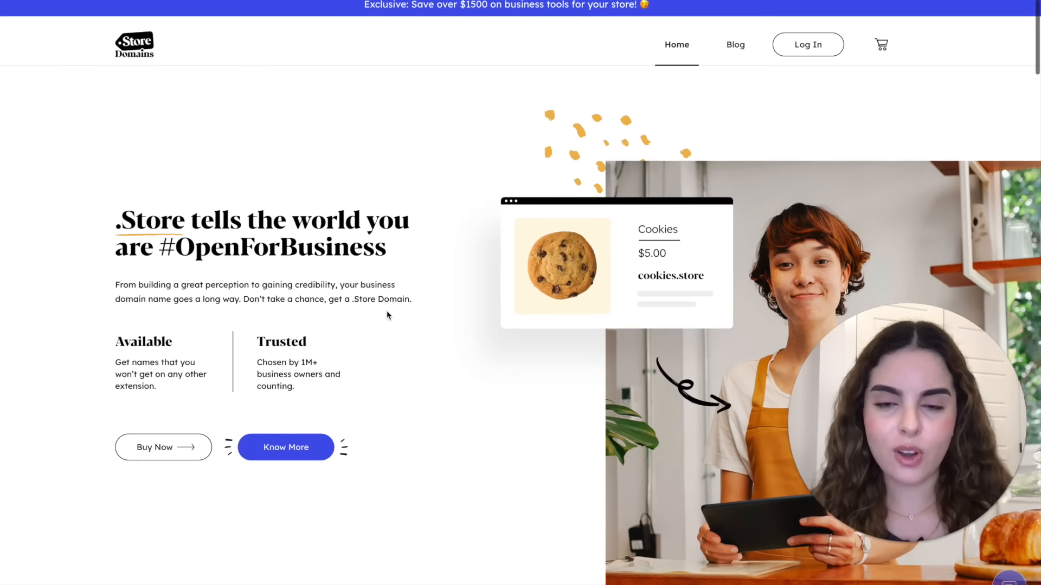
- Read through the .Store Domains home page, including the reasons for choosing a .Store domain
scroll(386, 313, down, 8)
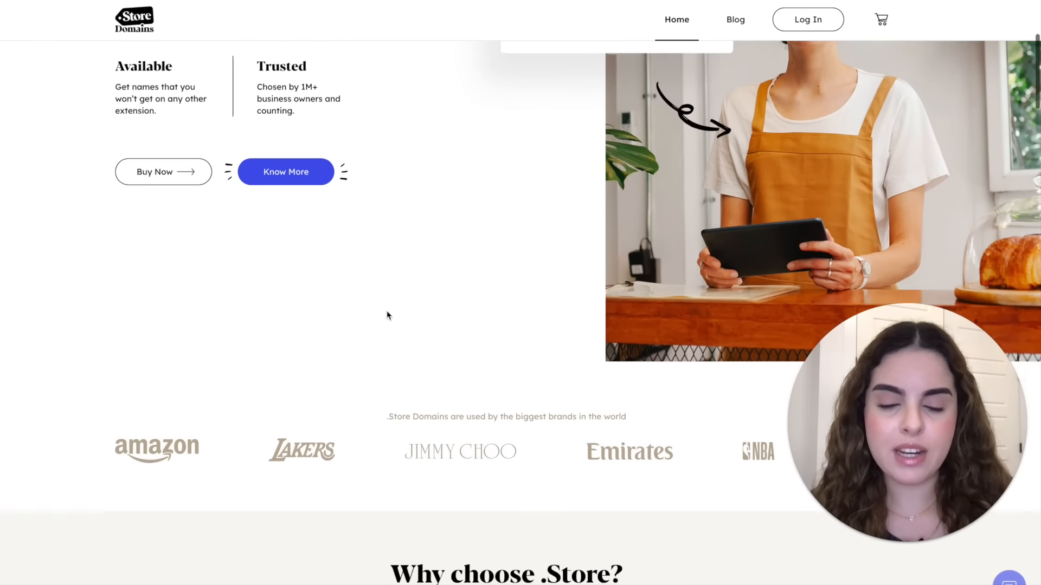
scroll(388, 314, down, 4)
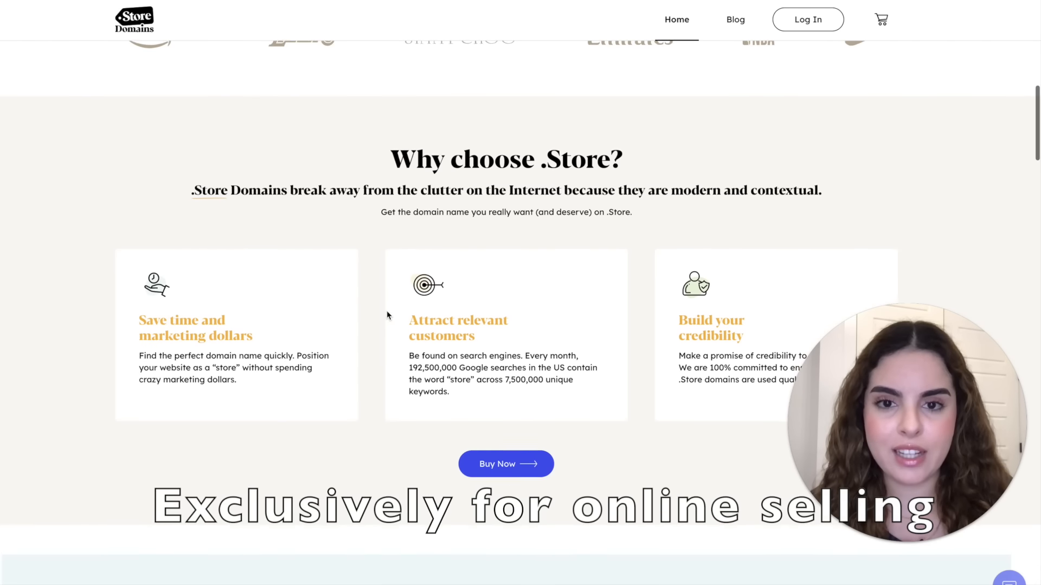
scroll(386, 314, down, 4)
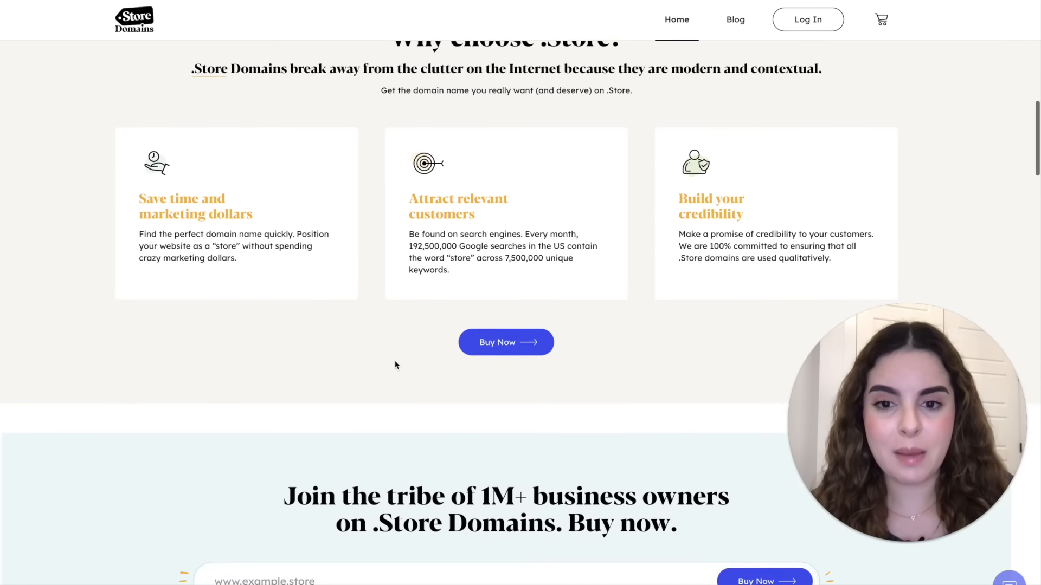
scroll(394, 365, down, 1)
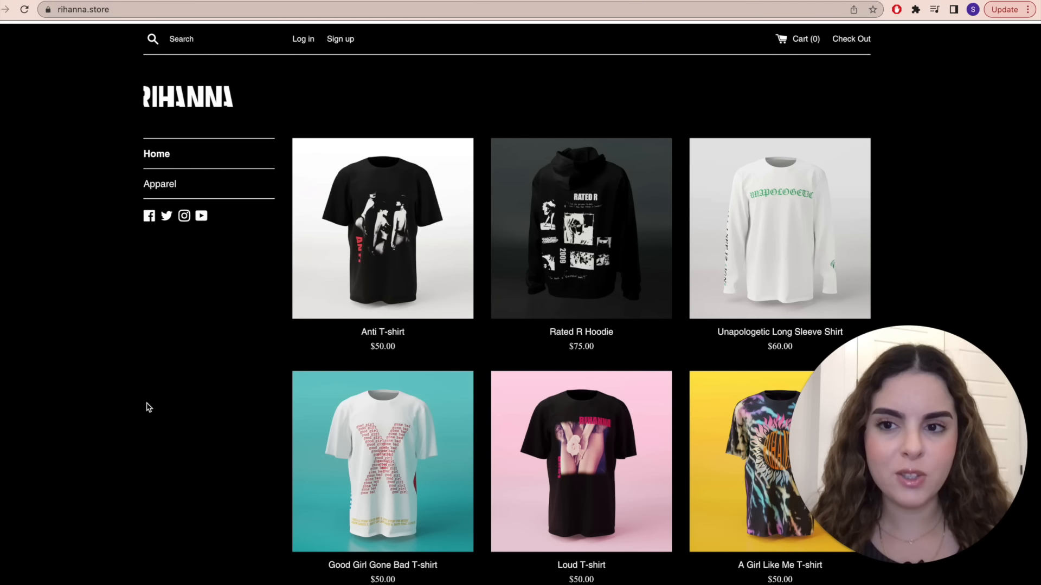
- Look through example shops on .store domains, including rihanna.store, michelleobamabooks.store and markrober.store
scroll(161, 462, down, 1)
scroll(162, 477, up, 1)
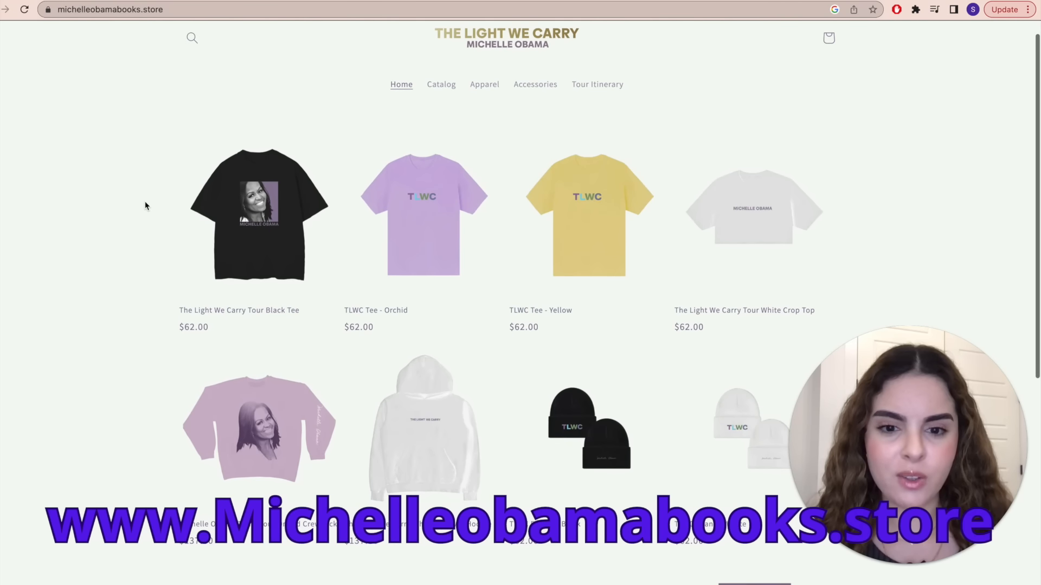
scroll(144, 201, down, 1)
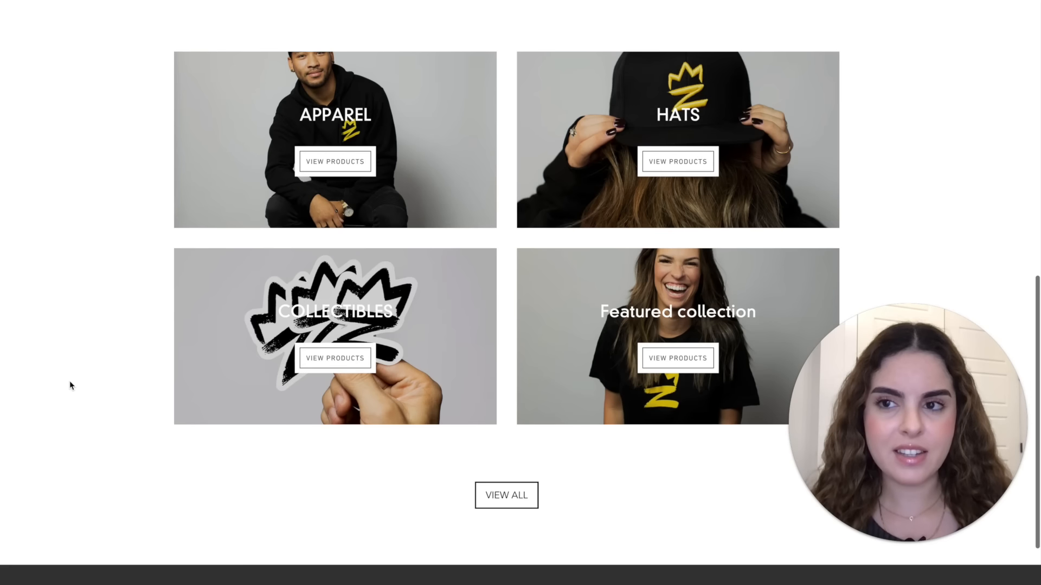
scroll(70, 382, up, 1)
scroll(69, 381, down, 1)
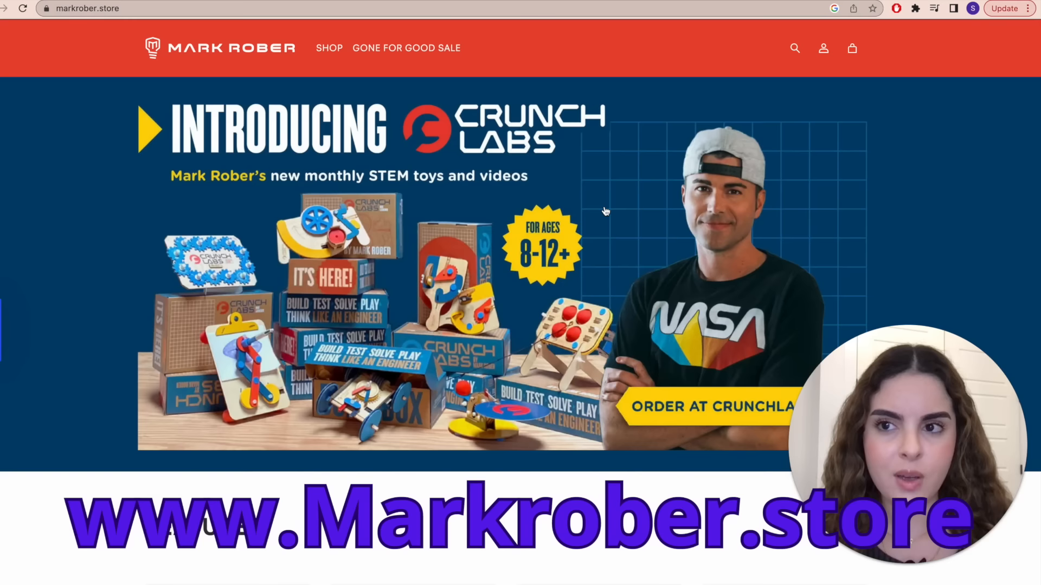
scroll(606, 210, down, 2)
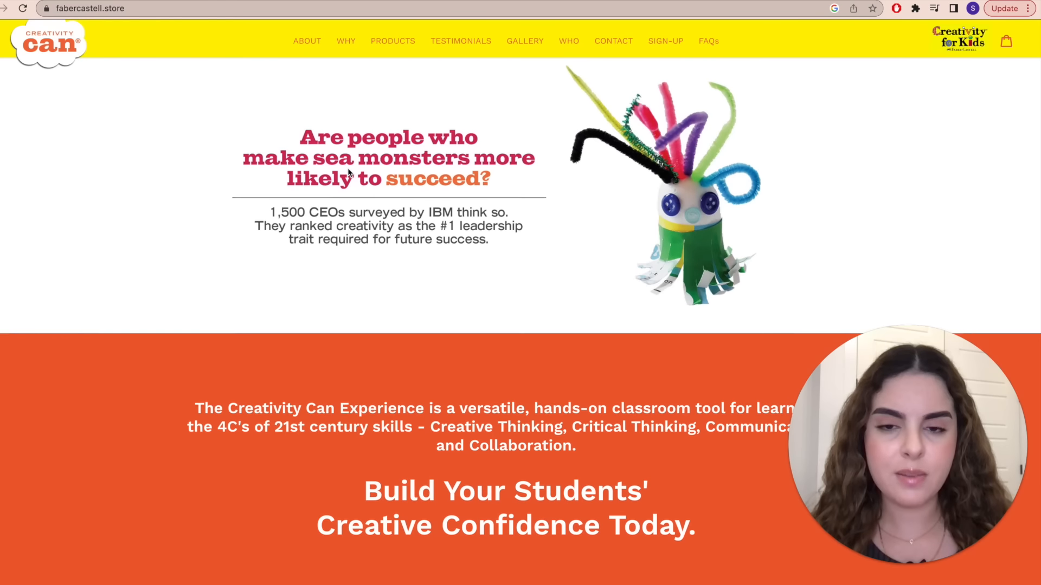
- Look through further example shops on .store domains, including fabercastell.store, discordmerch.store and emirates.store
scroll(348, 172, down, 3)
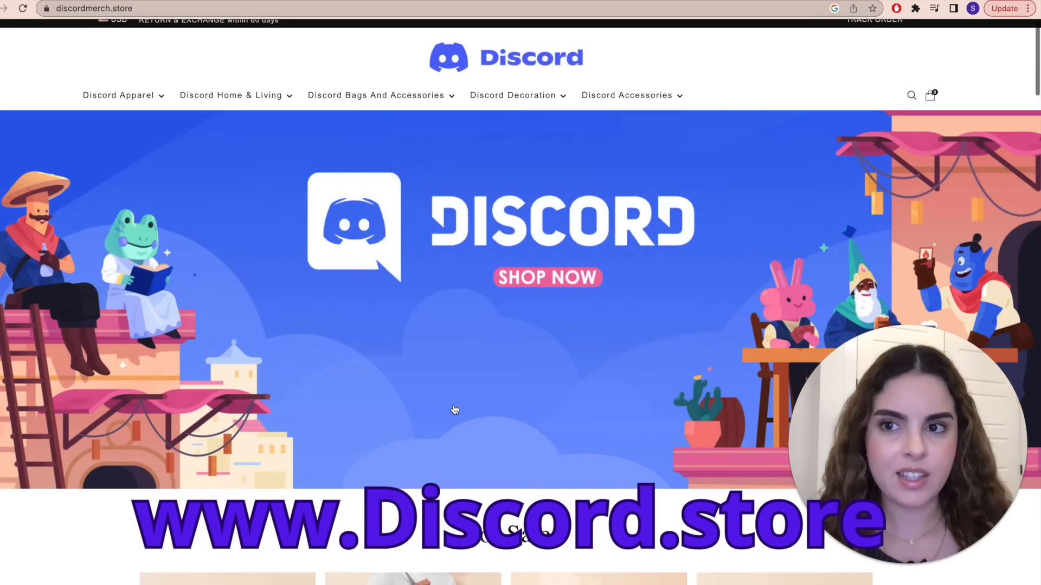
scroll(453, 412, down, 1)
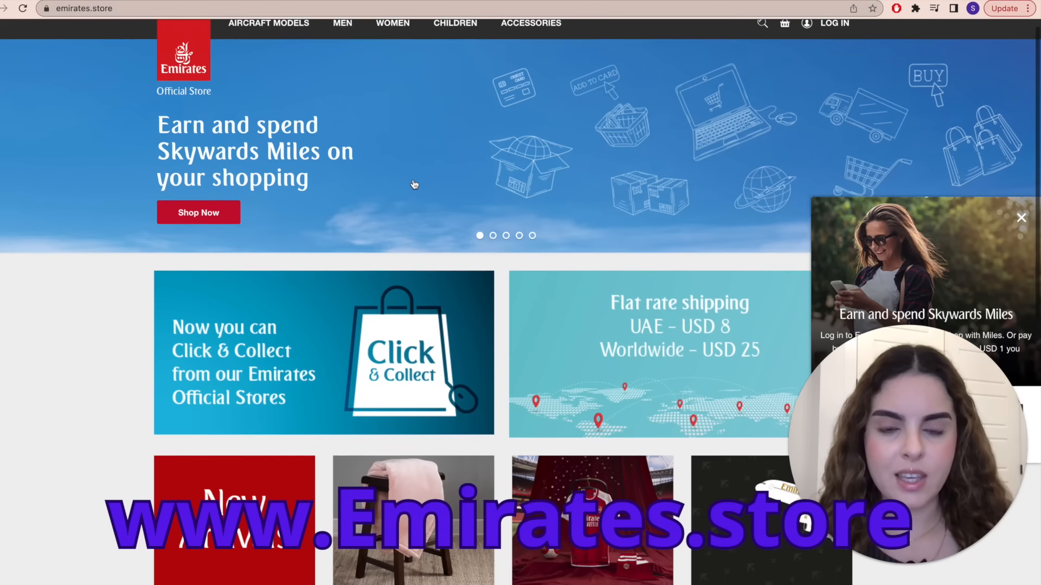
scroll(414, 185, down, 2)
scroll(414, 185, down, 2)
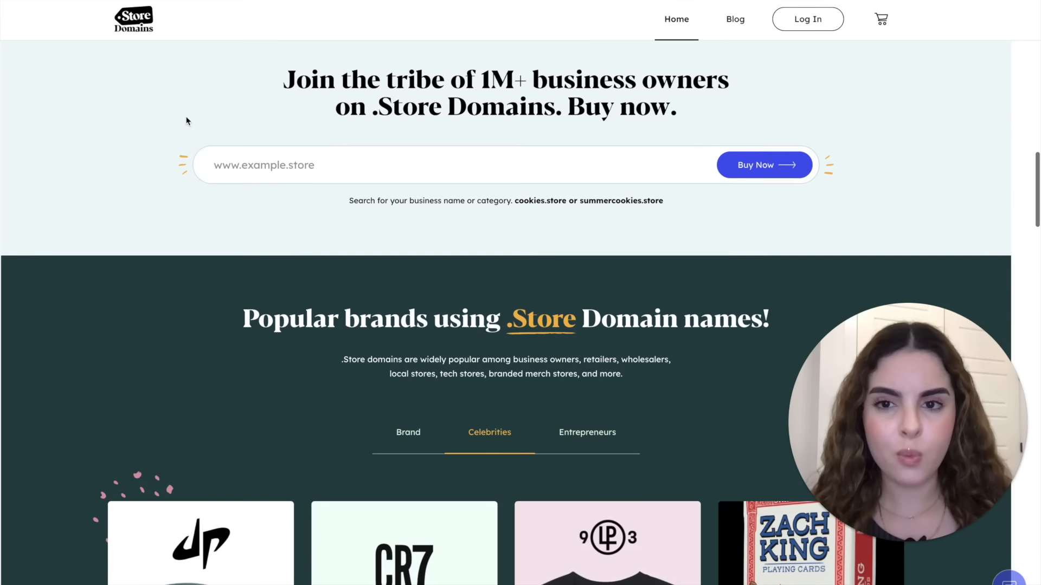
- Read the .Store Domains page's sections on popular brands and on trusted partners that sell .Store domains
scroll(186, 120, down, 2)
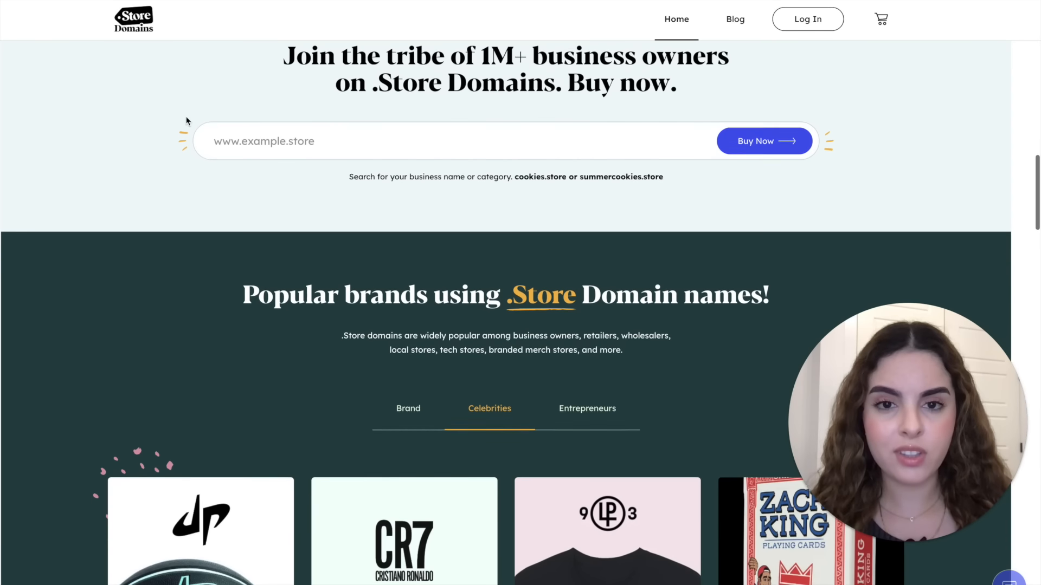
scroll(186, 120, down, 3)
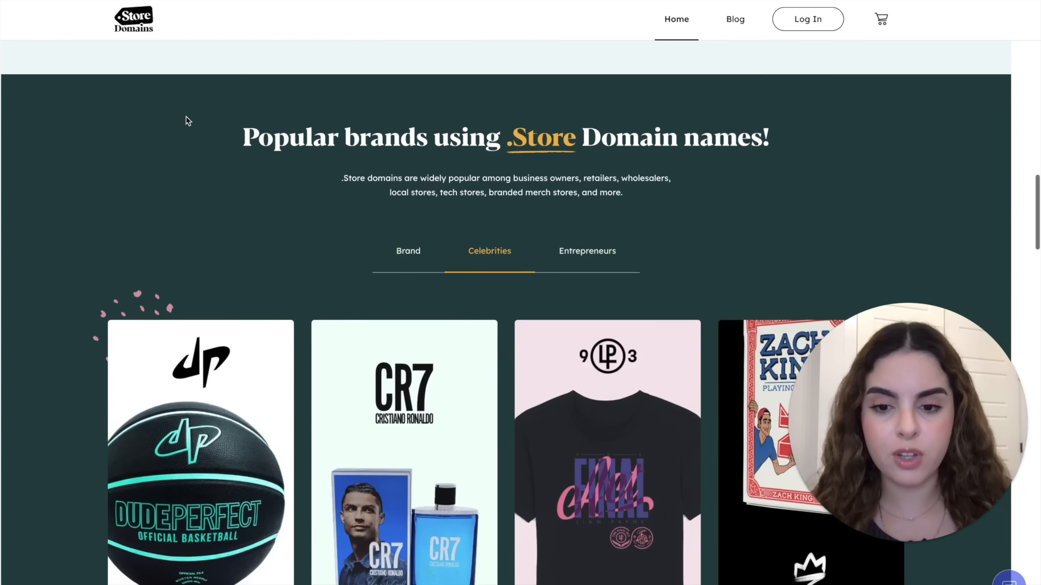
scroll(187, 120, down, 4)
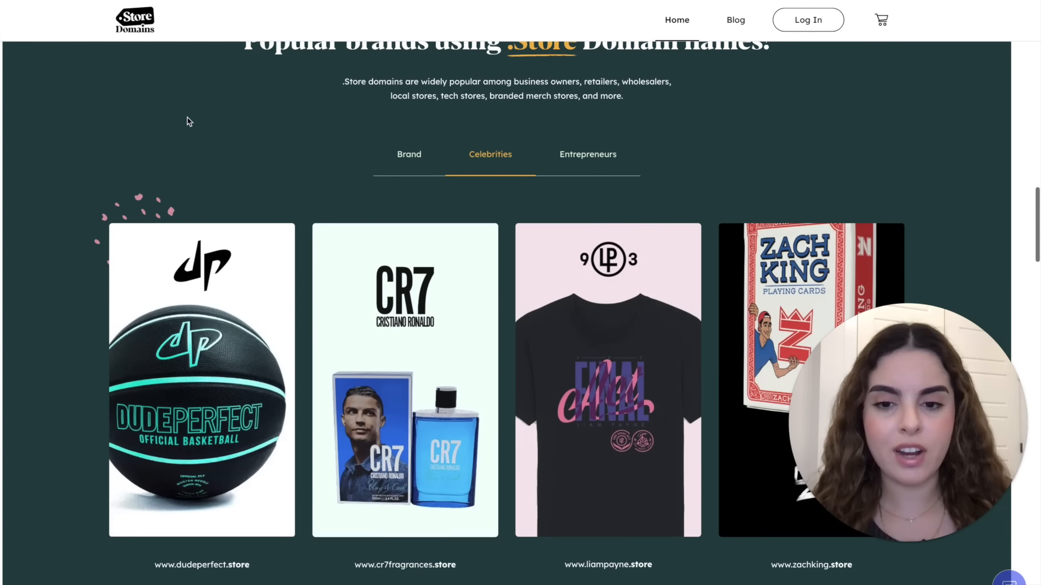
scroll(189, 120, down, 6)
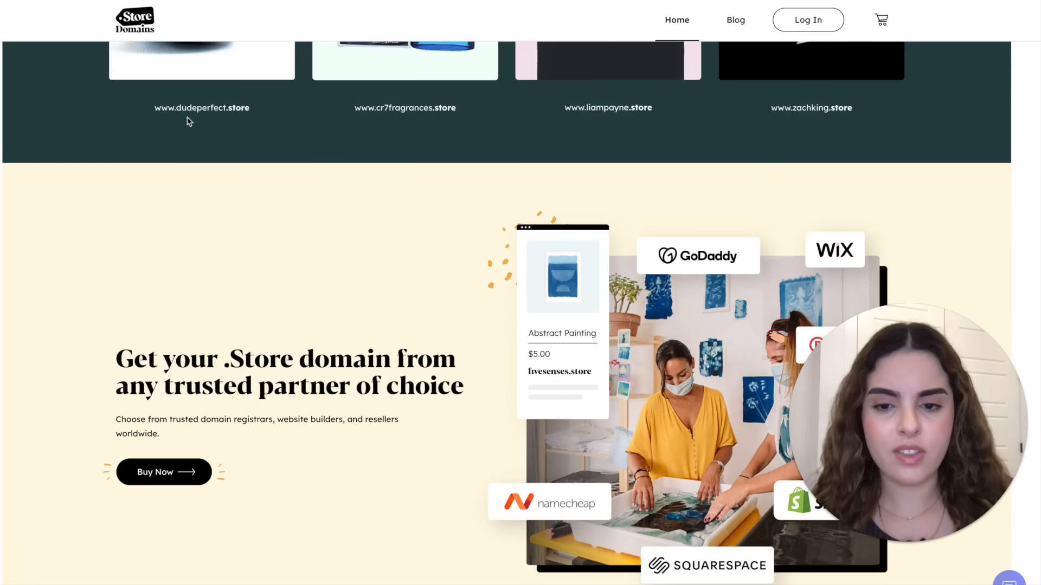
scroll(189, 121, down, 1)
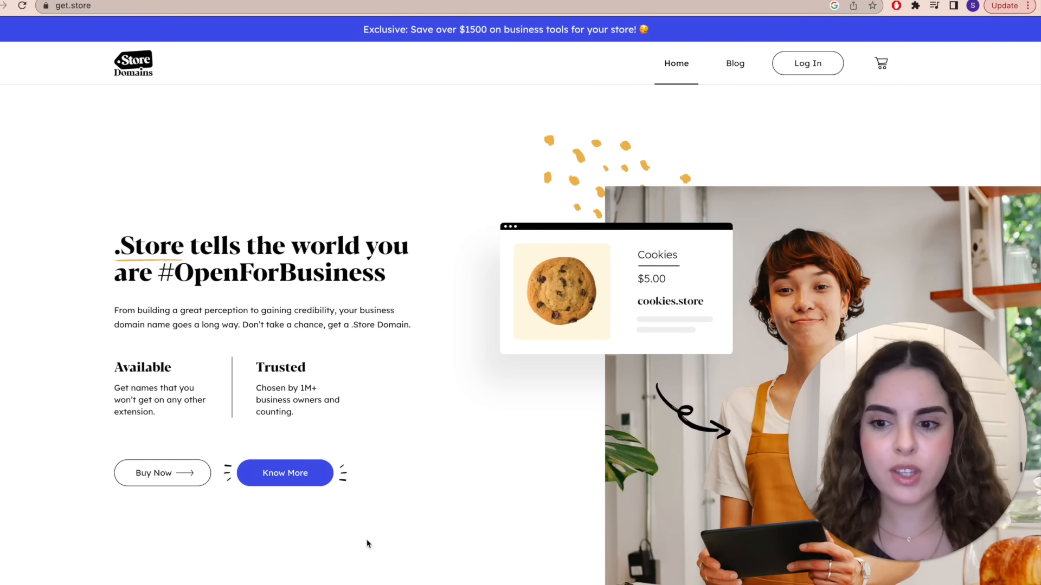
- Search .Store Domains for the domain name "peachyskincare"
click(181, 481)
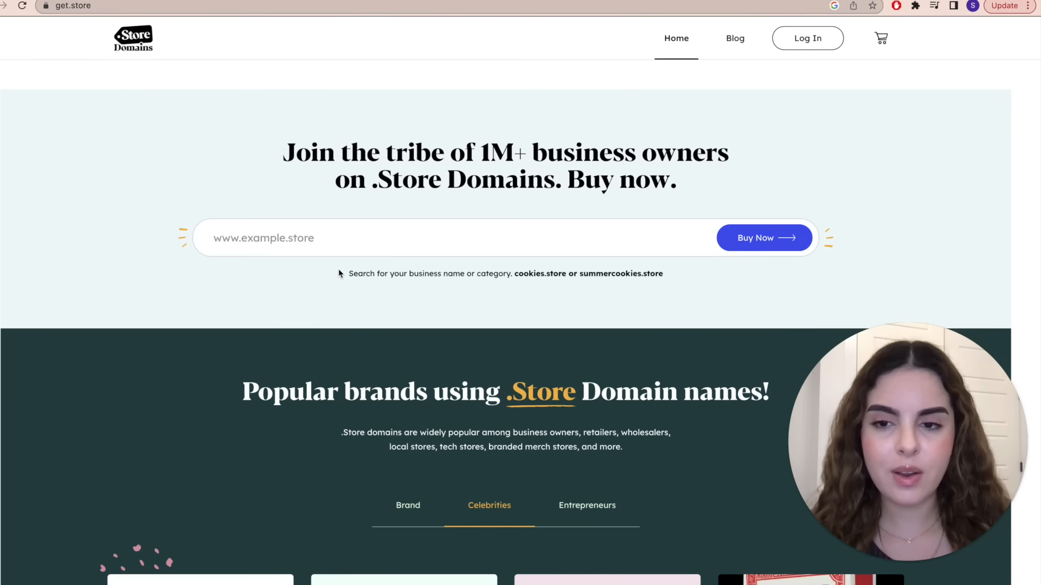
click(281, 239)
text(peachyskincare)
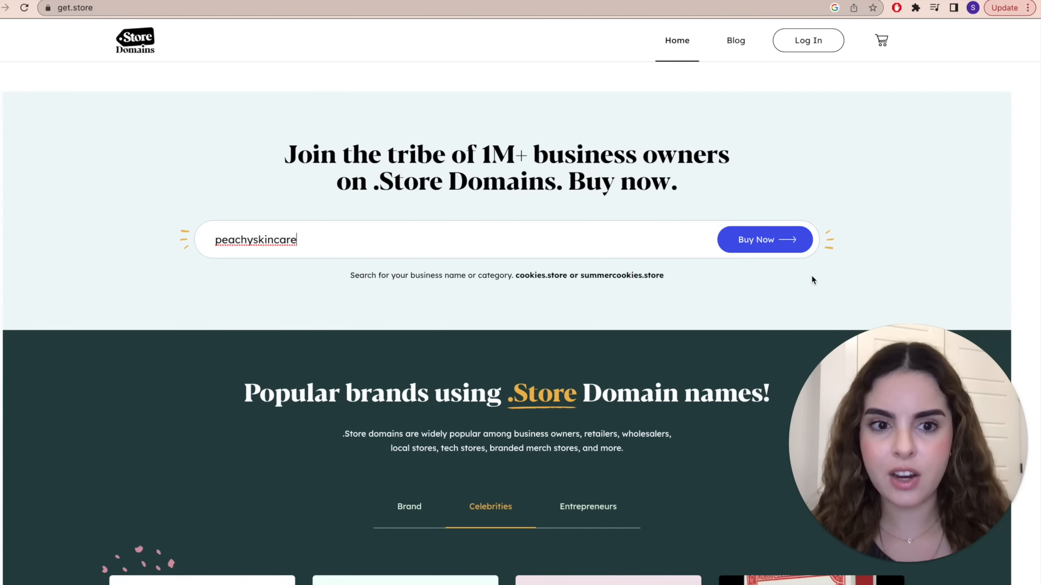
click(785, 242)
- Select peachyskincare.store for 1 year and proceed to checkout without adding email or SSL services
click(829, 193)
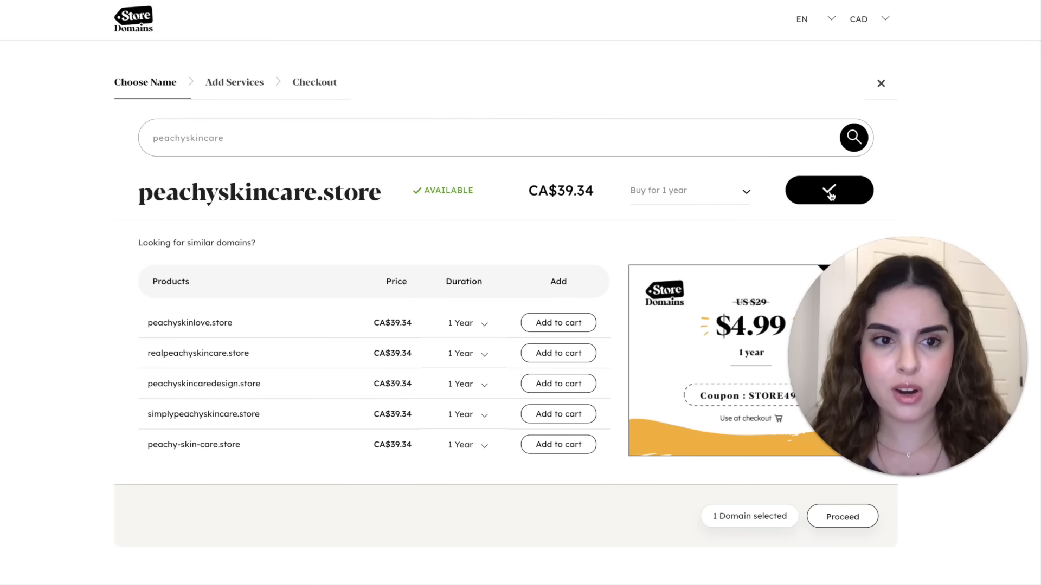
click(819, 520)
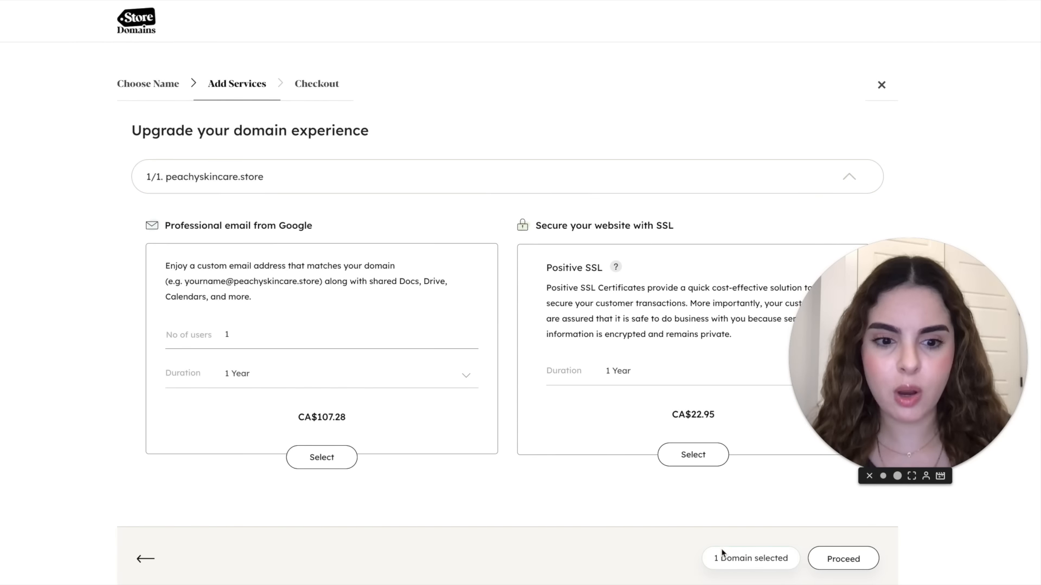
click(846, 559)
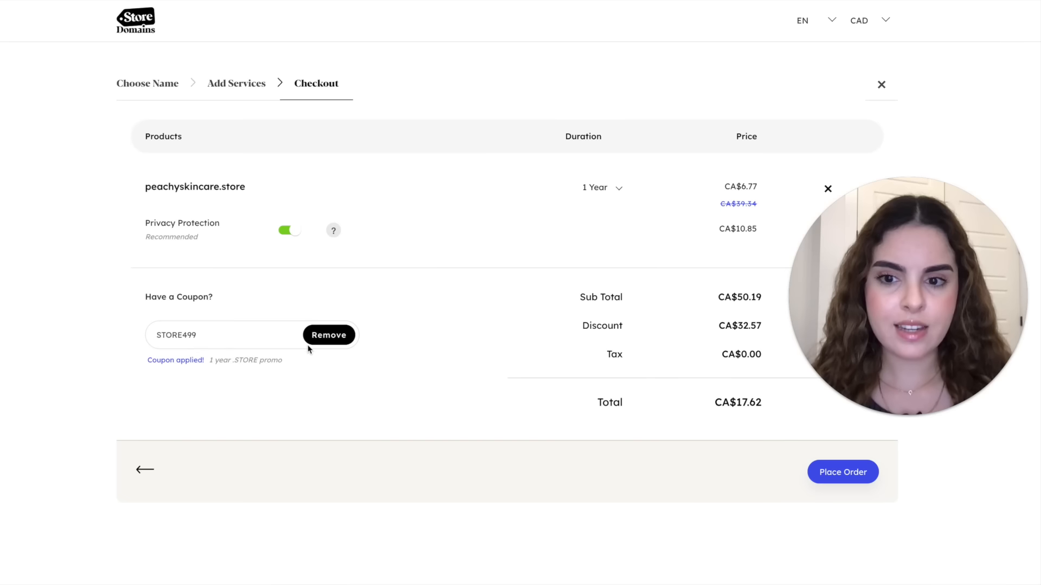
- Replace the STORE499 coupon with SARAFINANCESTORE and switch the domain's privacy protection off and back on
click(328, 335)
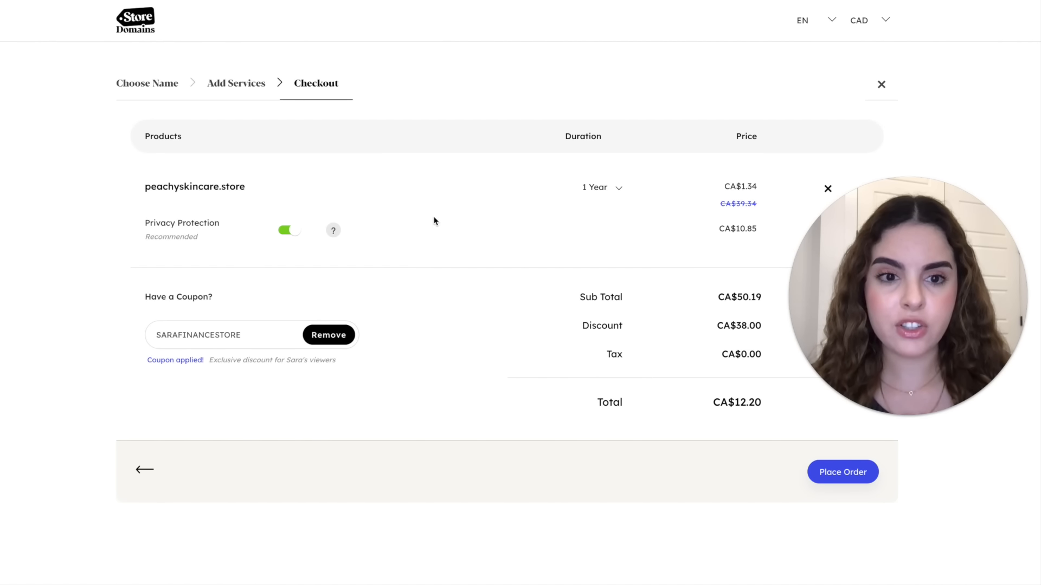
drag(727, 232, 763, 236)
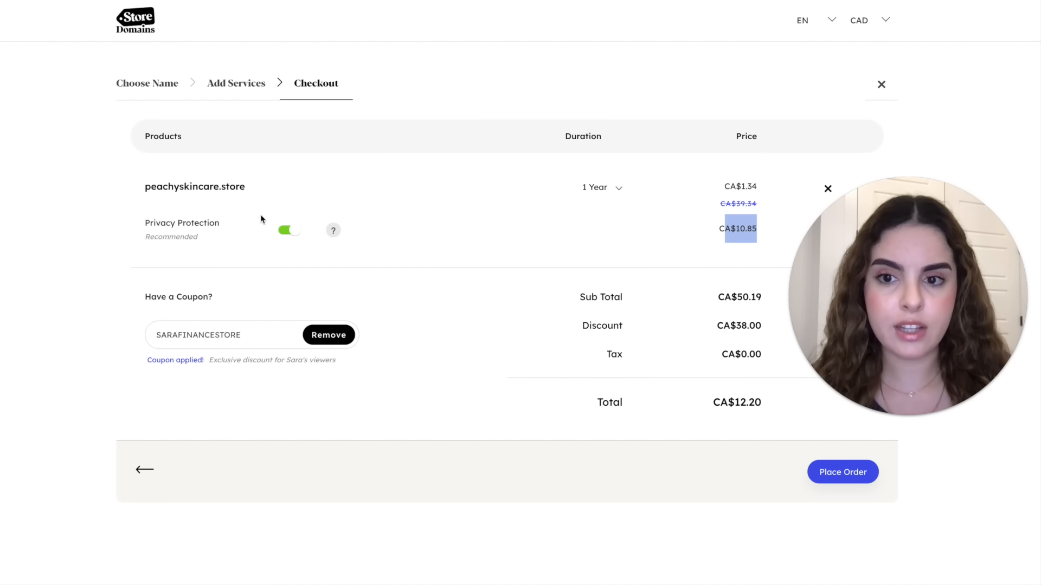
click(287, 231)
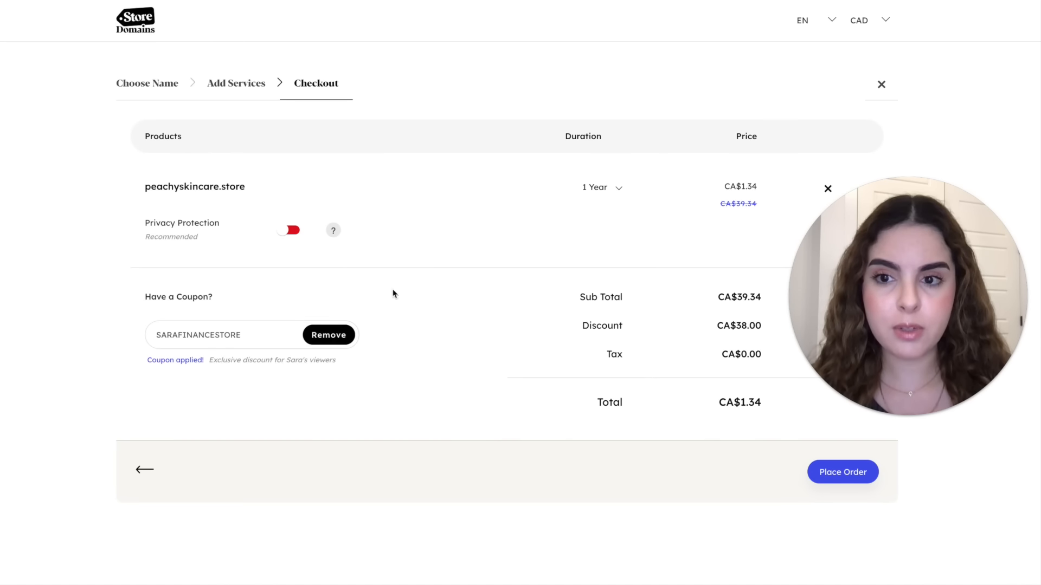
click(289, 233)
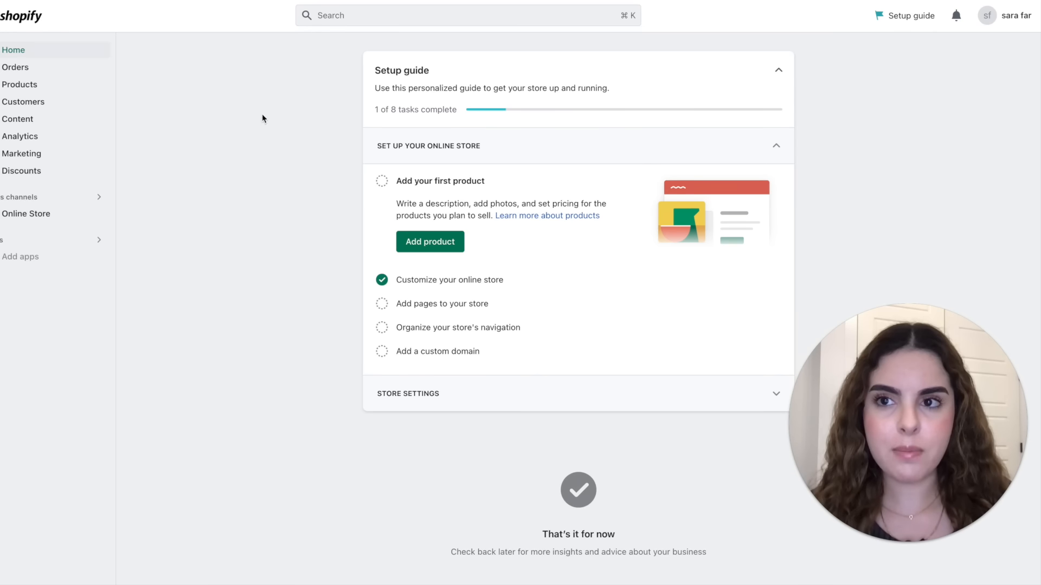
- Open the form for connecting an existing domain from Shopify's setup guide, and close the settings without entering a domain
click(425, 354)
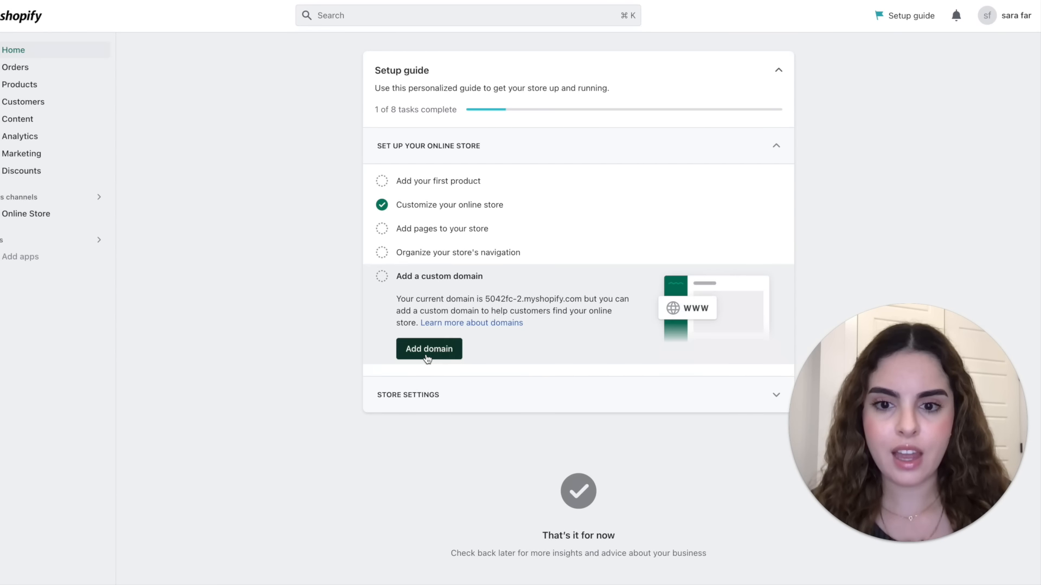
click(427, 354)
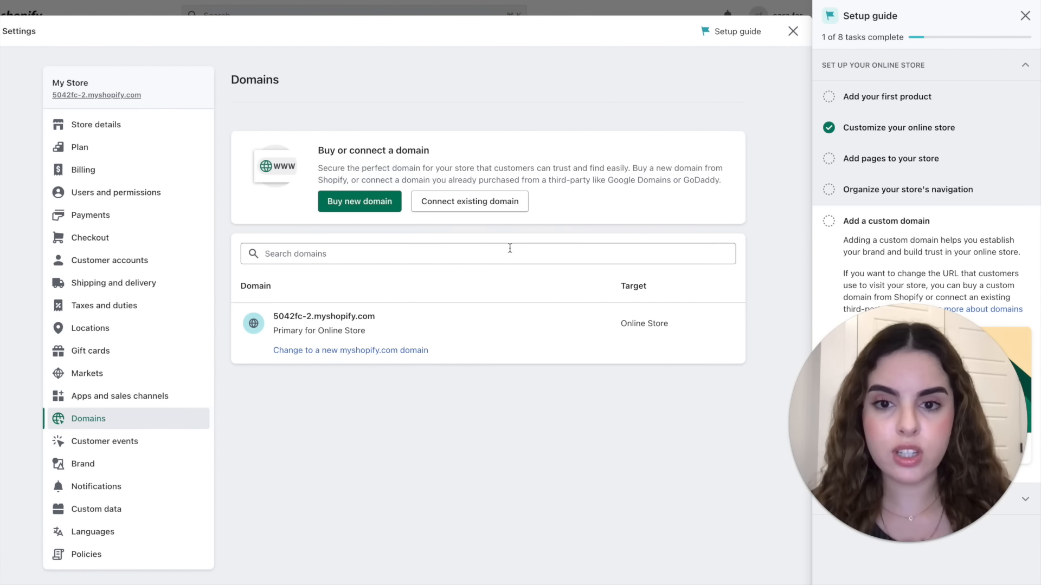
click(487, 211)
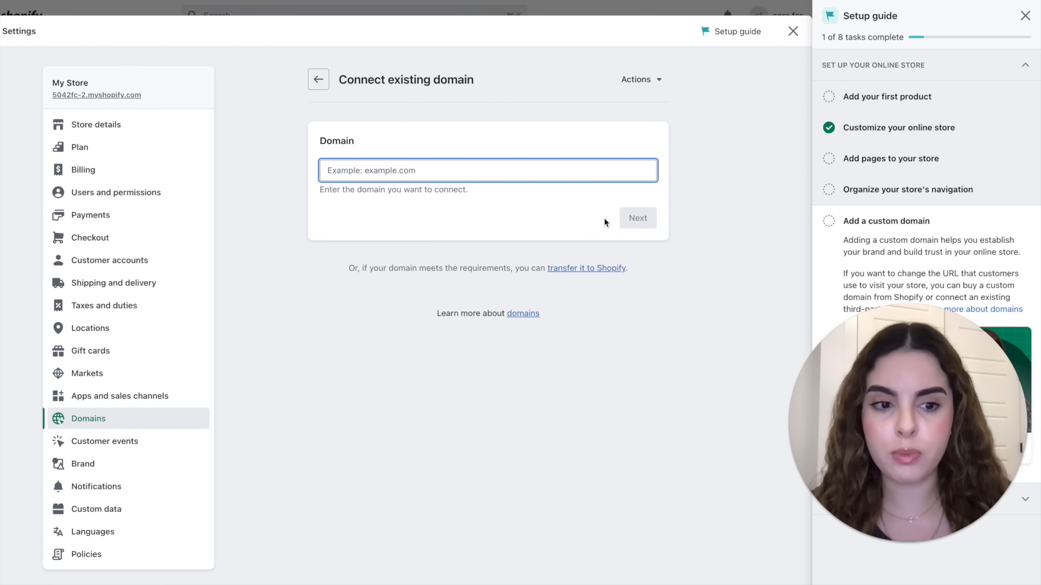
click(792, 31)
click(1025, 17)
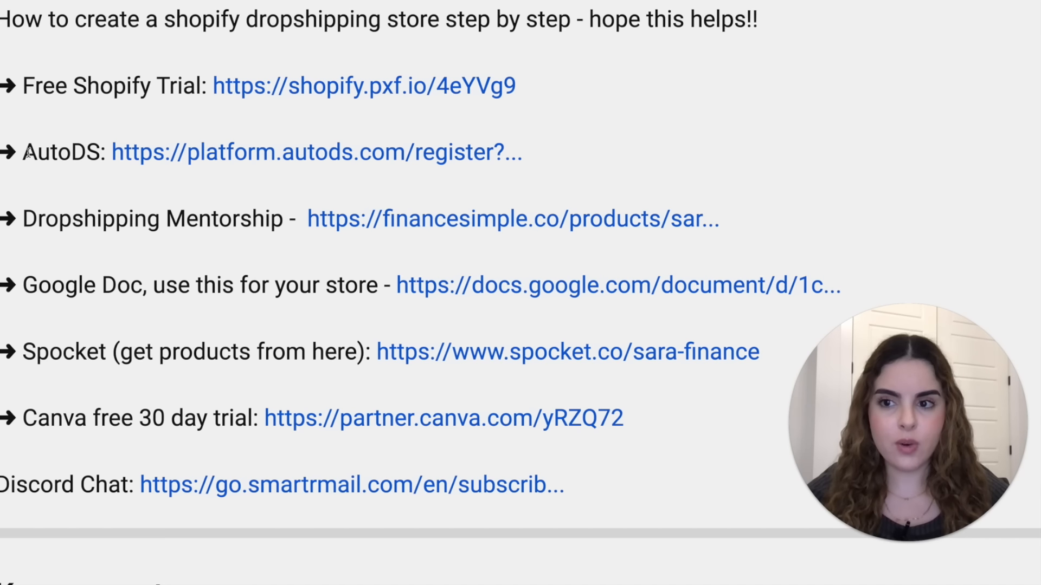
- Sign up for AutoDS with a Google account, choosing Shopify as the selling platform and the Import 200 package's 30-day free trial
click(205, 158)
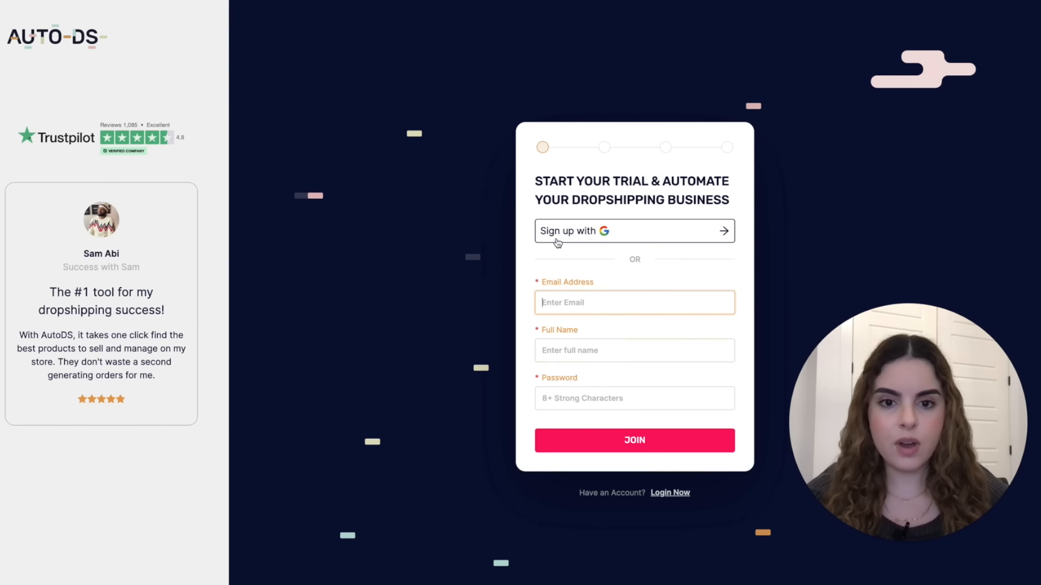
click(618, 236)
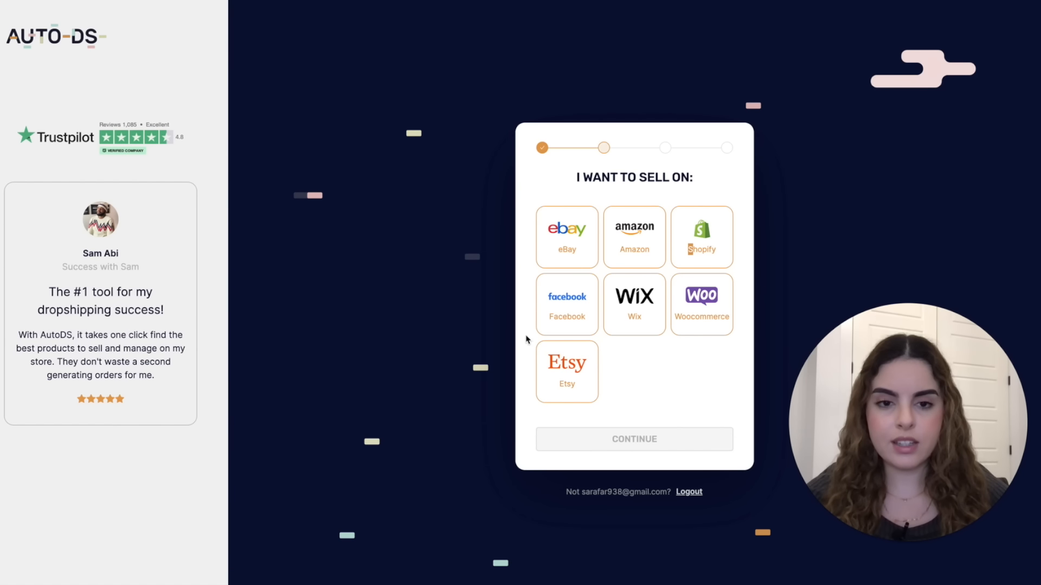
click(712, 254)
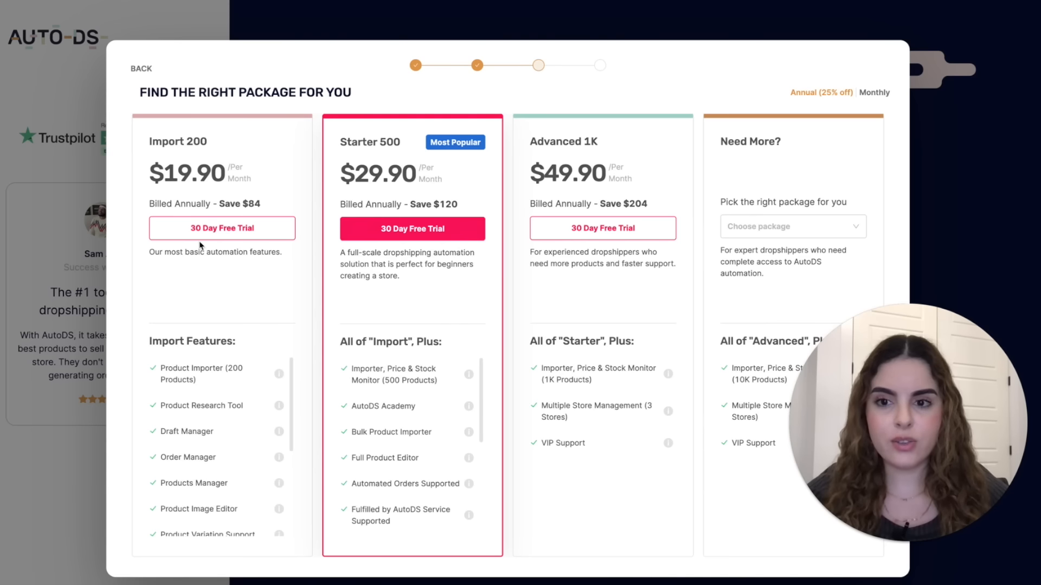
click(240, 236)
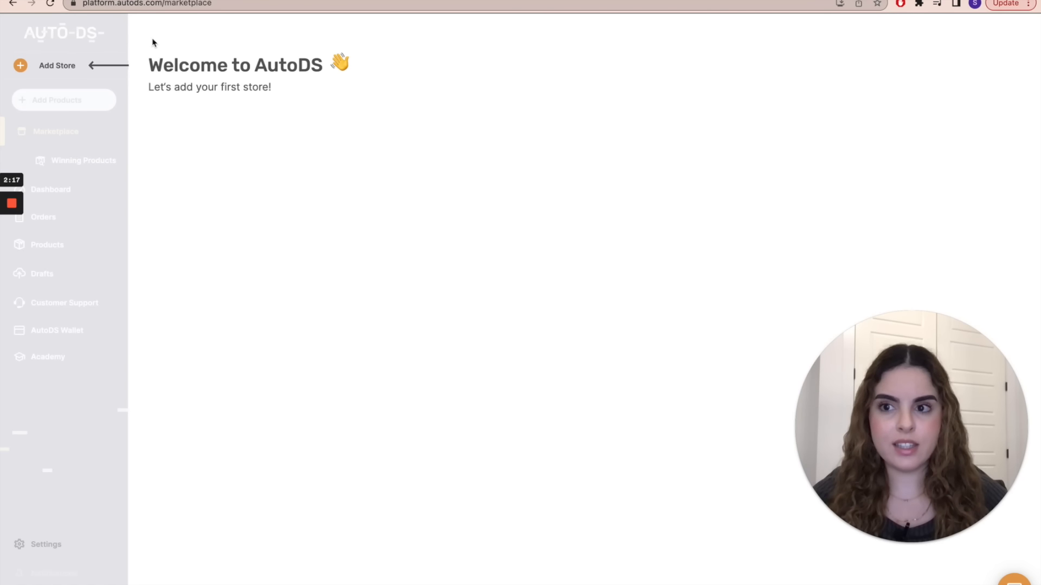
- Connect the Shopify store to AutoDS by installing the AutoDS All-In-One Dropshipping app, and dismiss the helper extension offer
click(22, 67)
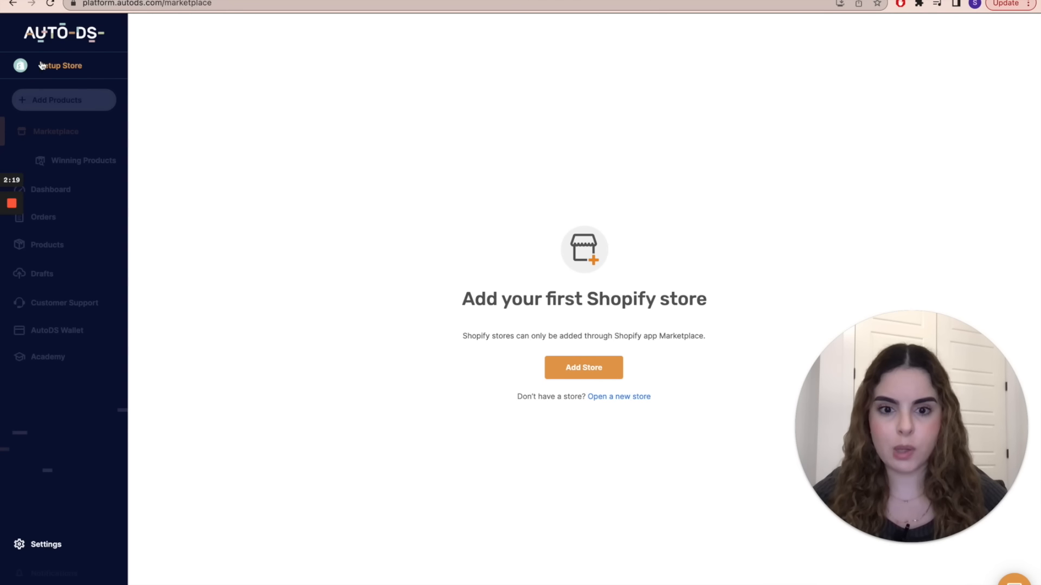
click(550, 366)
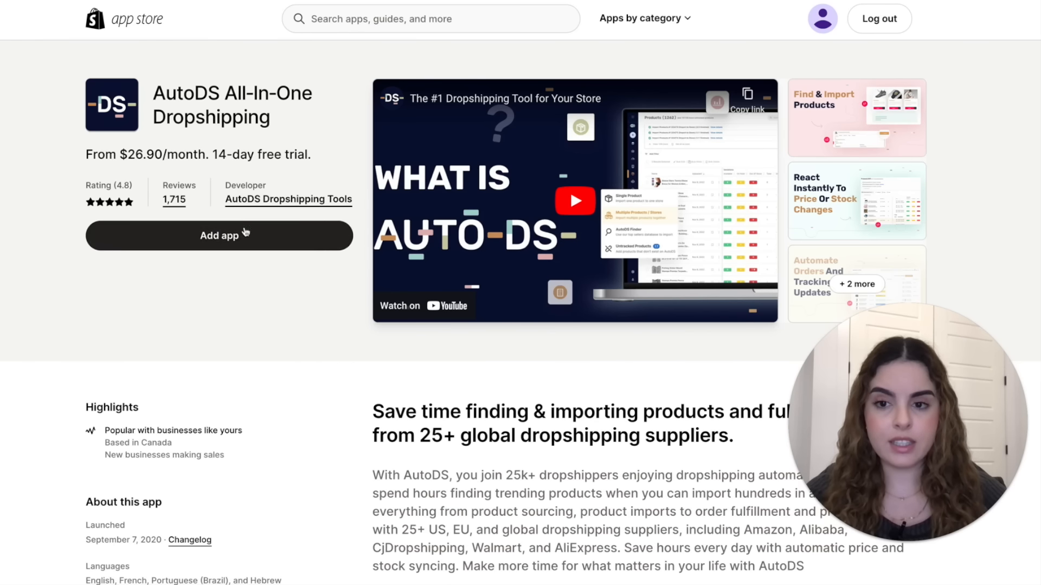
click(280, 250)
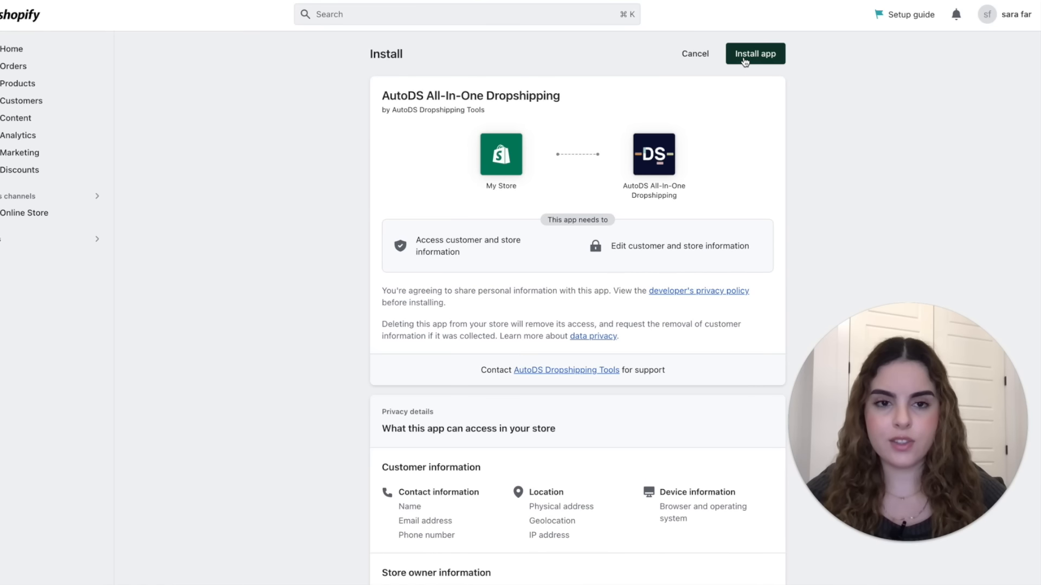
click(747, 55)
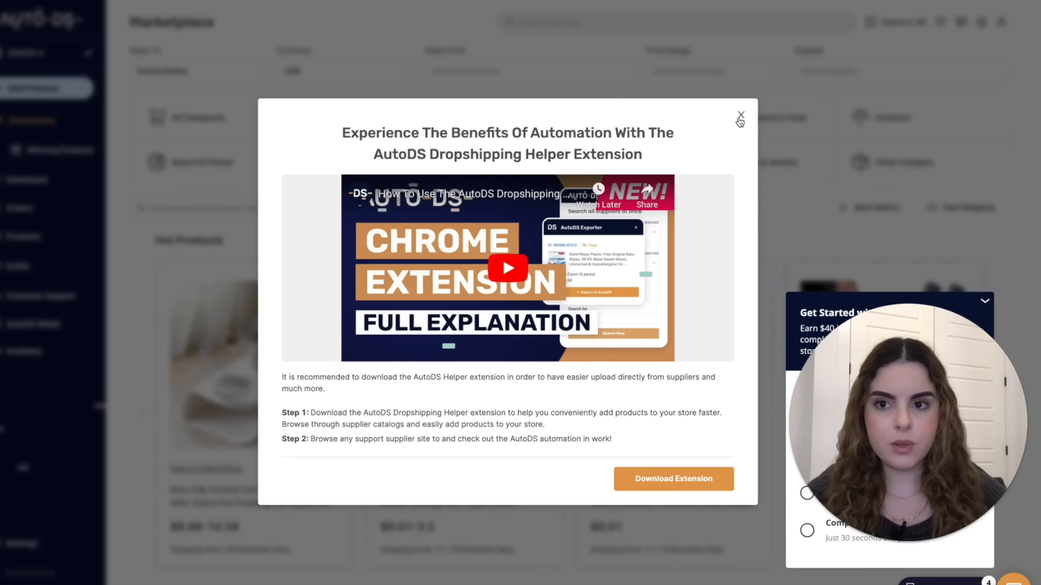
click(739, 118)
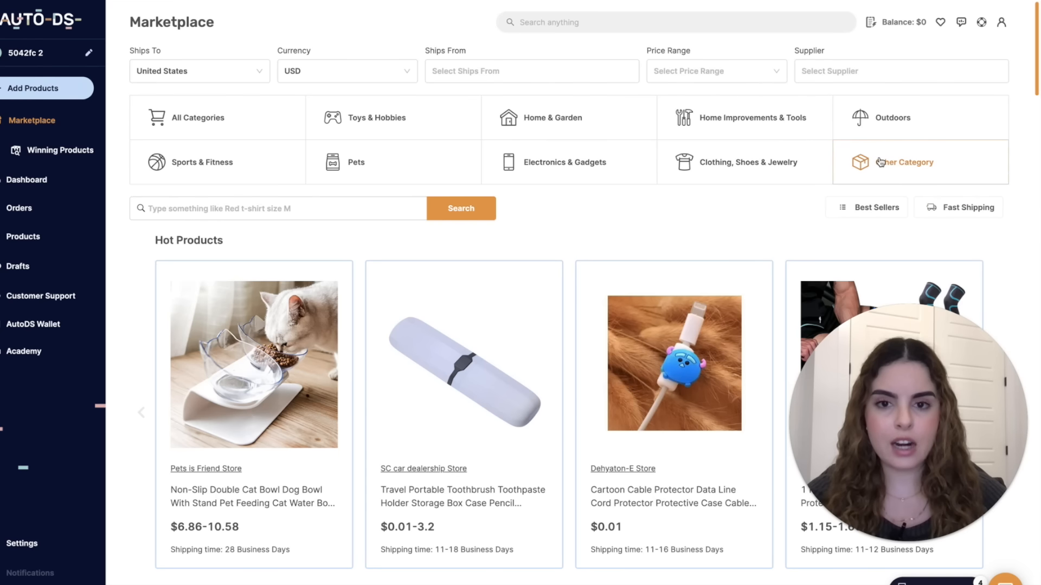
- Search the AutoDS marketplace for "facial steamer", import the Nano Ionic Facial Cleaner steamer as a draft and open the drafts
scroll(568, 288, down, 5)
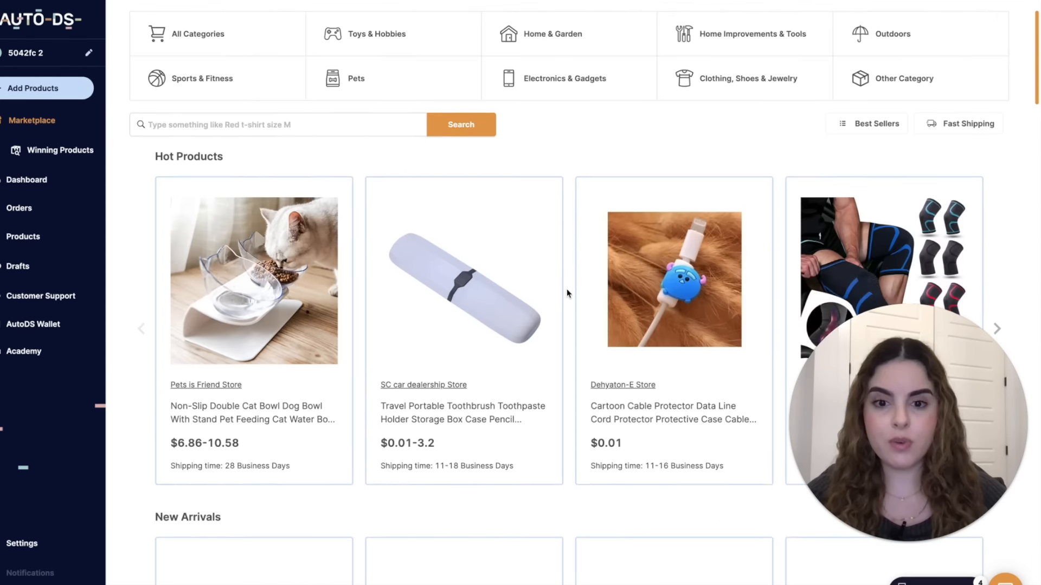
scroll(565, 318, up, 5)
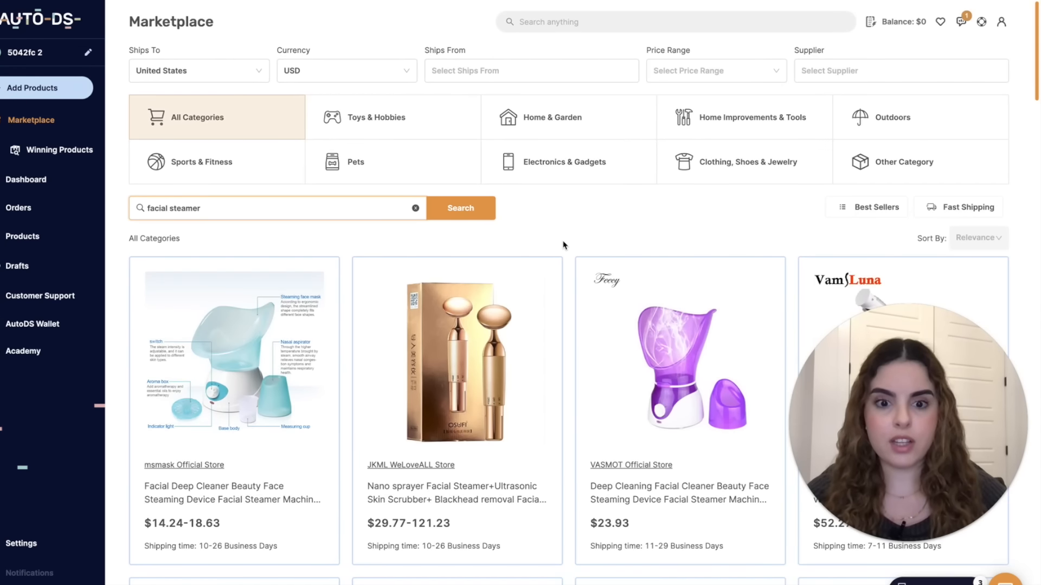
scroll(563, 245, down, 8)
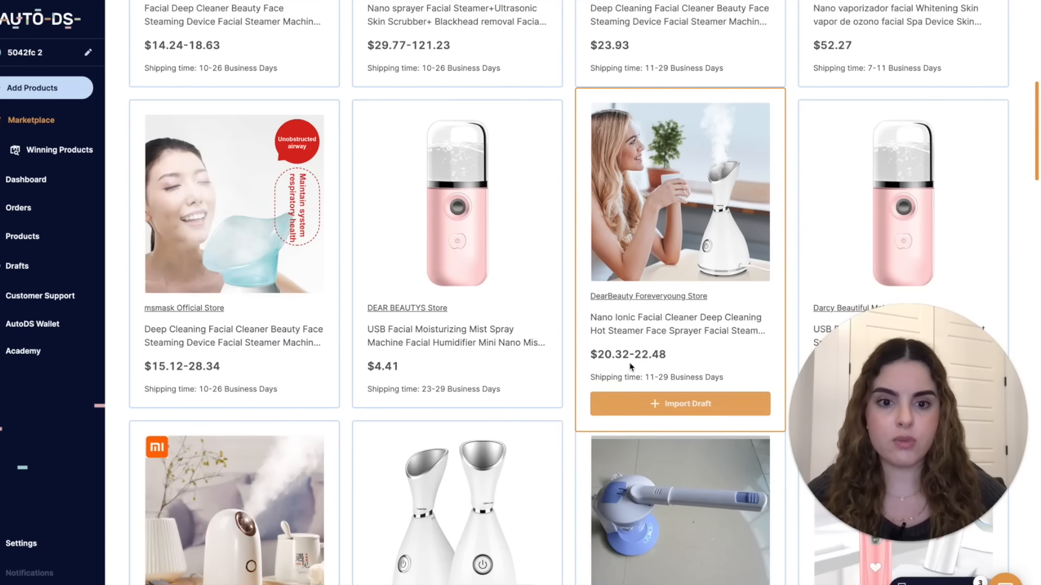
click(699, 411)
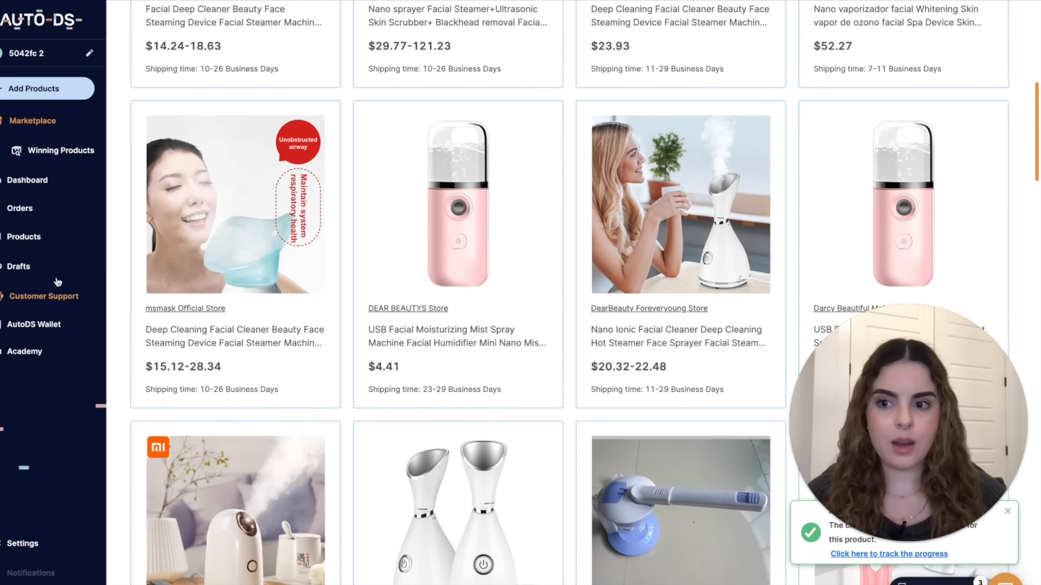
click(49, 271)
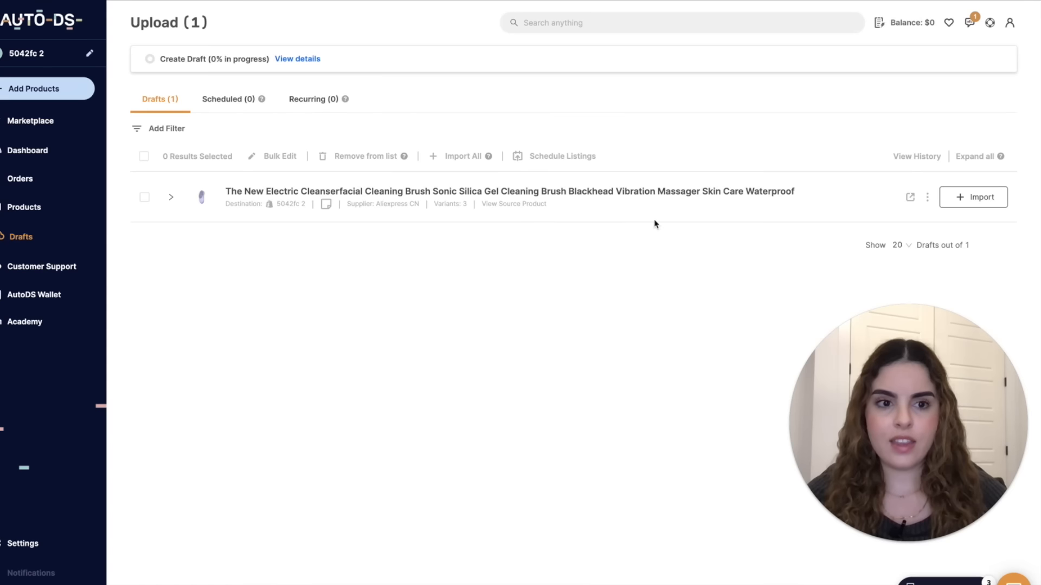
- Import the facial cleansing brush draft into the store, switch to the Shopify admin and open the imported product
click(965, 199)
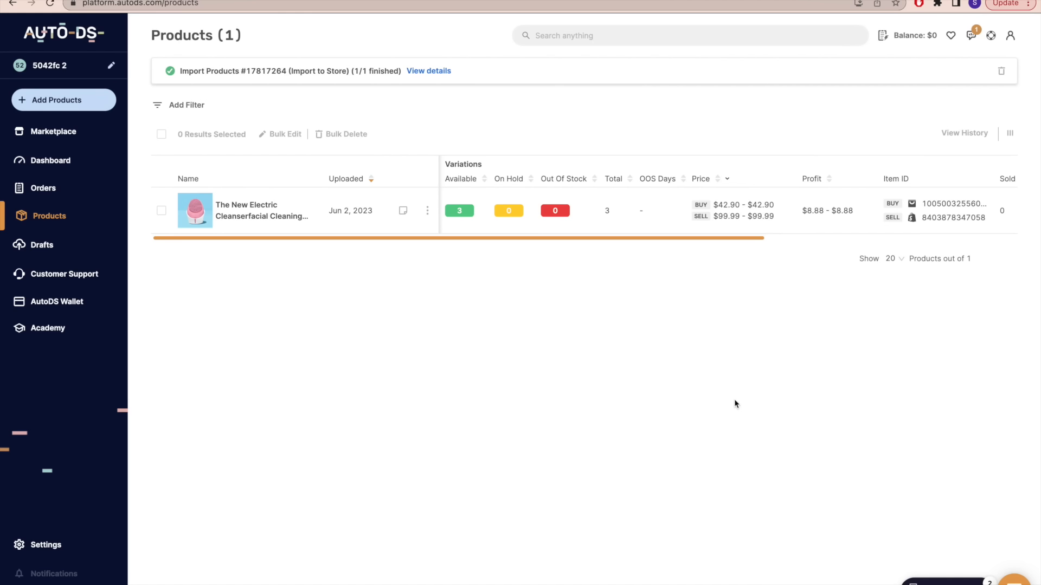
click(92, 193)
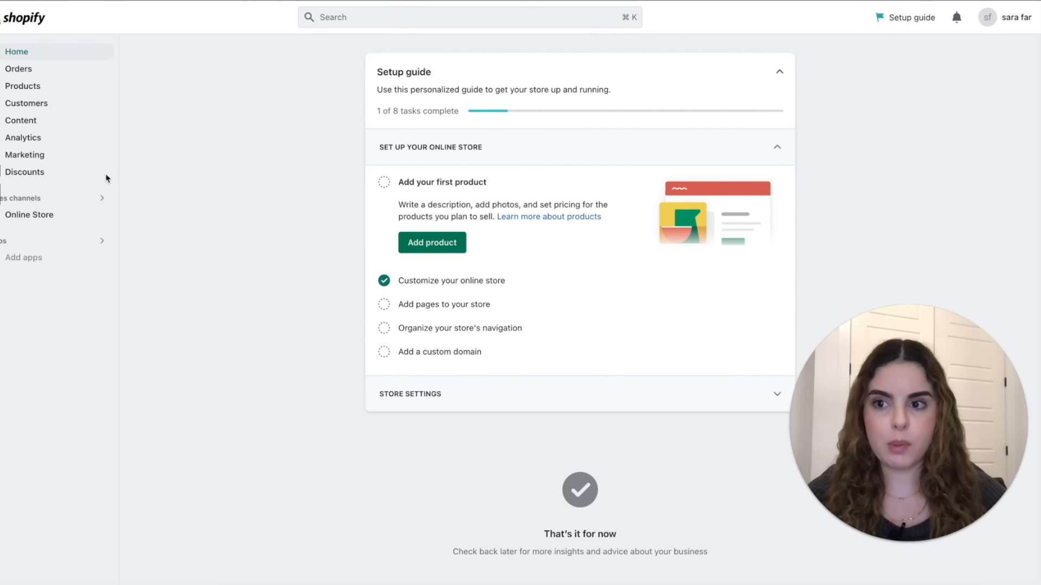
click(50, 88)
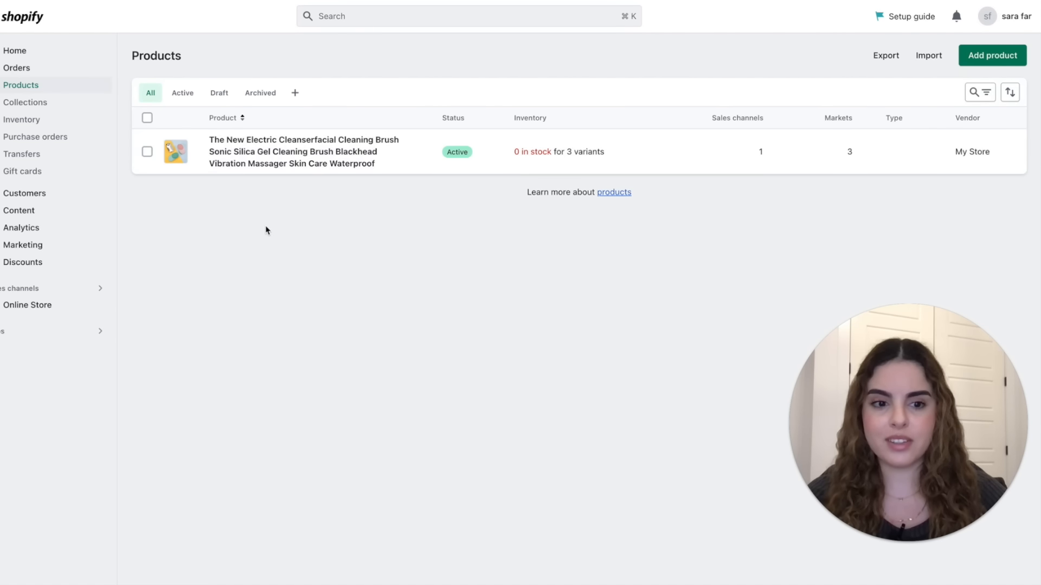
click(208, 143)
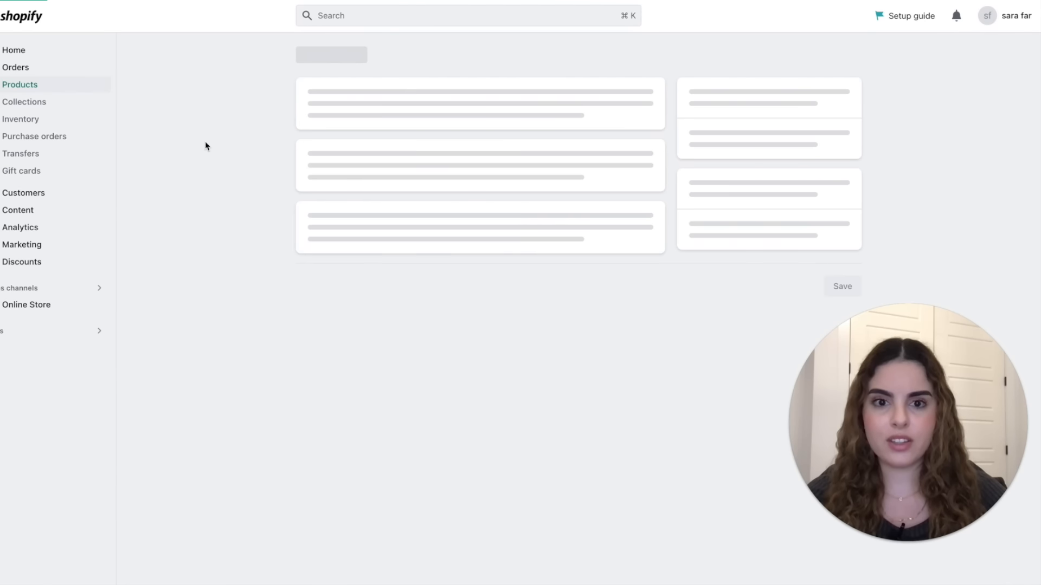
- Review the cleansing brush product page, from its title and description down to the media and colour variants
scroll(661, 406, down, 1)
scroll(661, 406, down, 1)
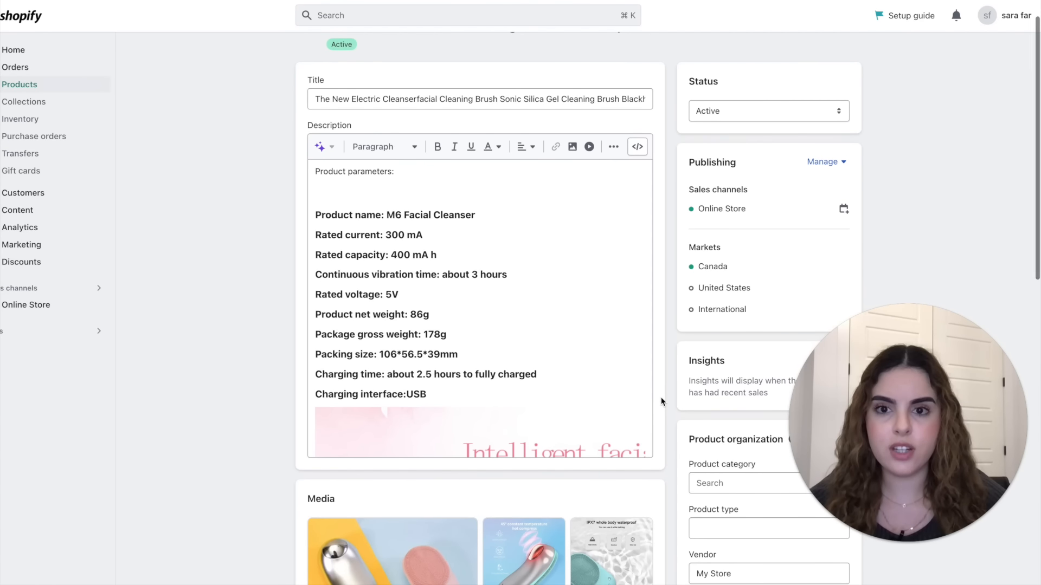
scroll(661, 401, down, 6)
scroll(660, 398, down, 2)
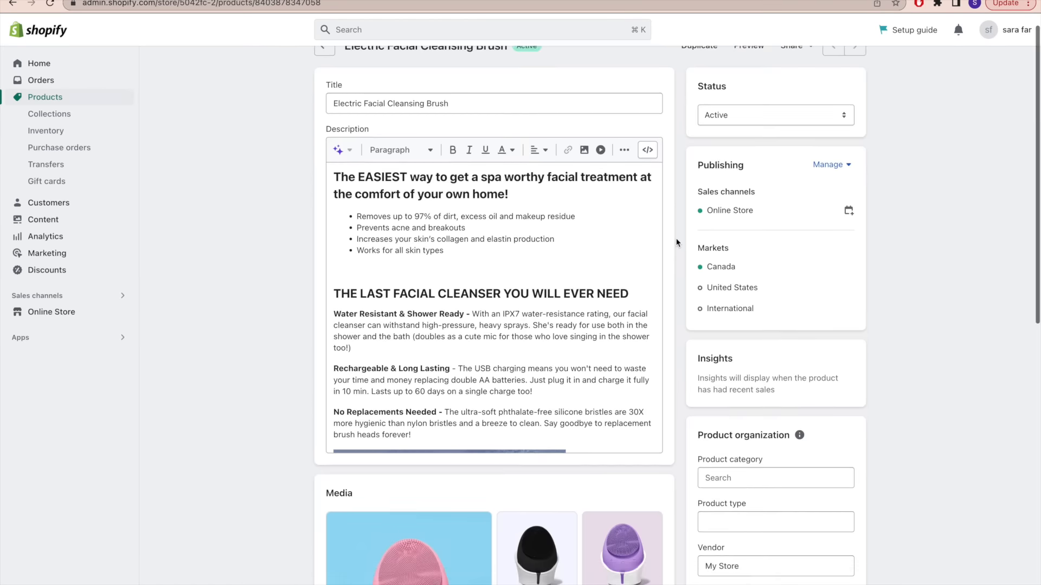
scroll(678, 242, down, 9)
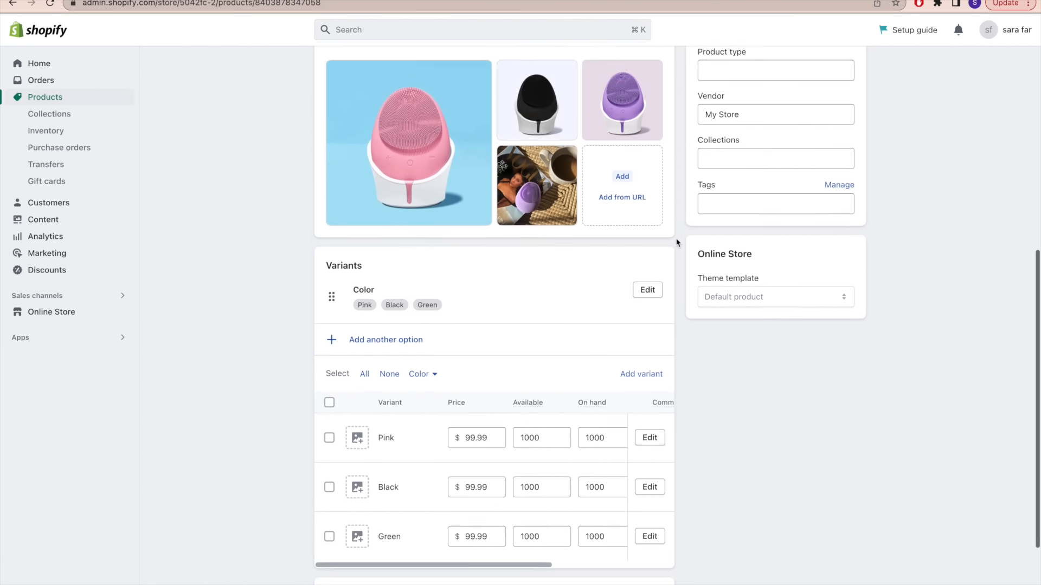
scroll(677, 242, up, 9)
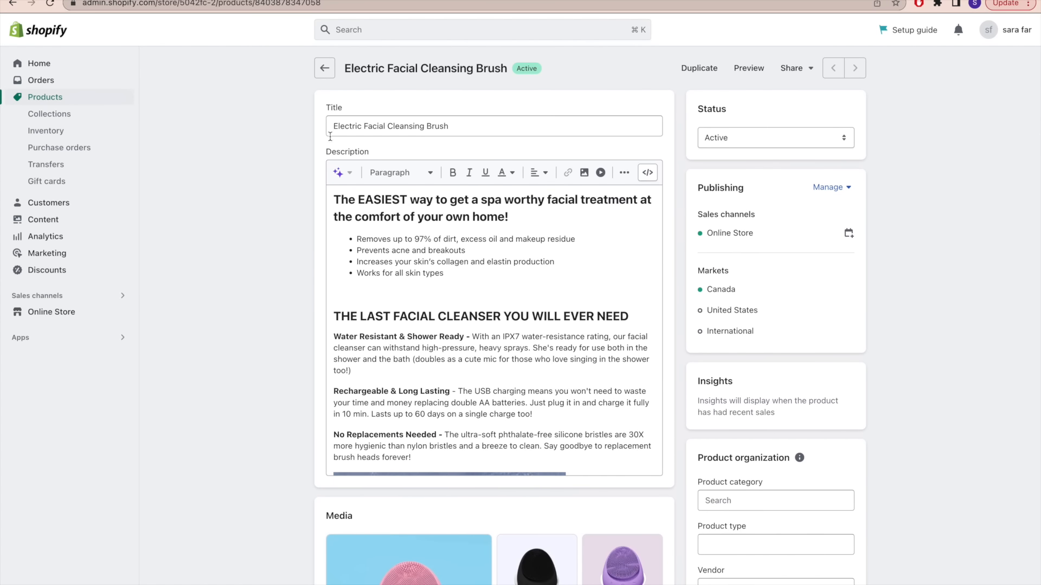
scroll(369, 266, down, 15)
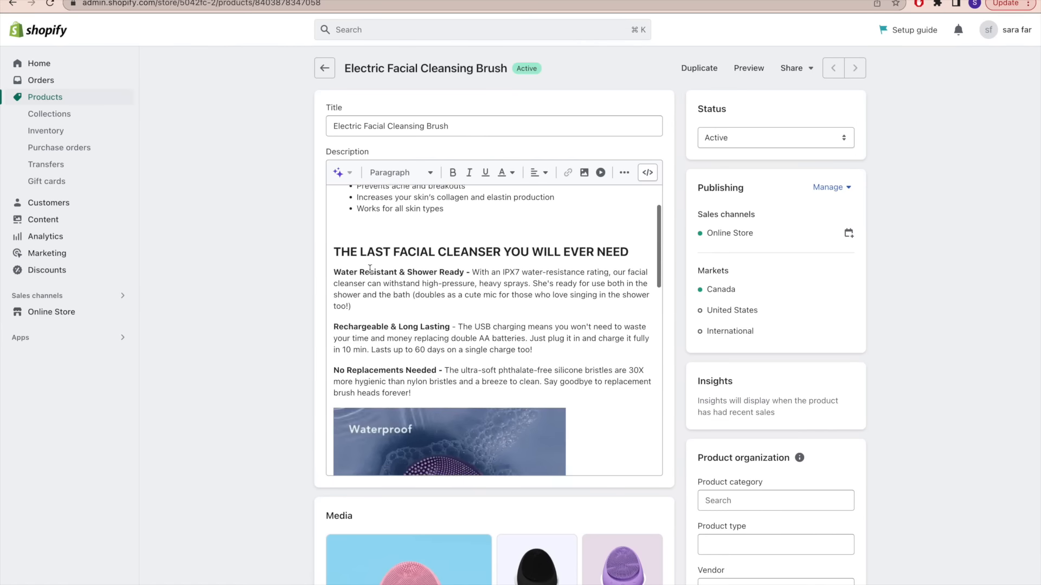
scroll(370, 269, up, 15)
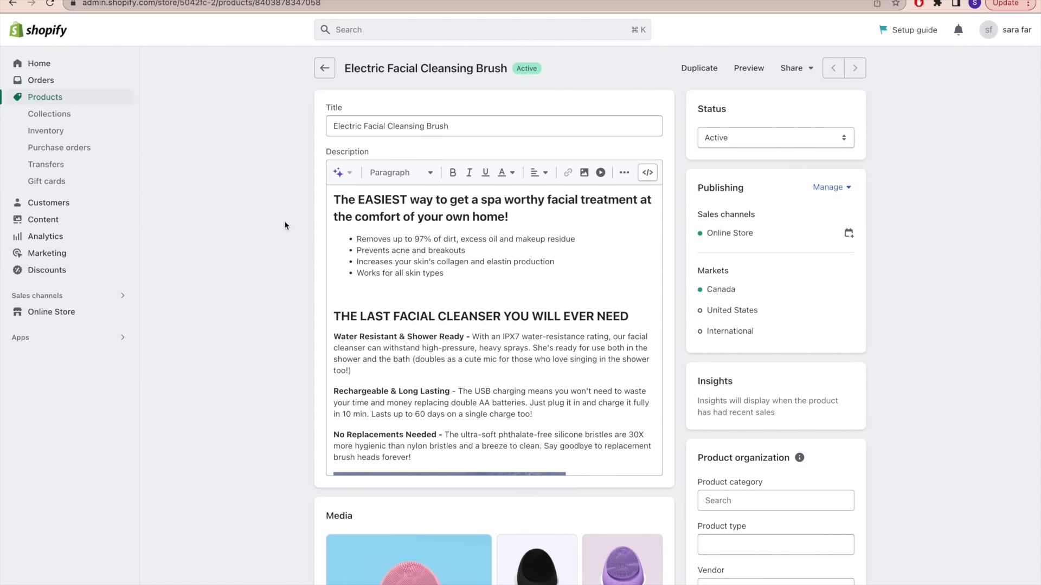
- Read the product description's benefits, embedded images and how-to-use instructions, and check the product's media
scroll(455, 365, down, 5)
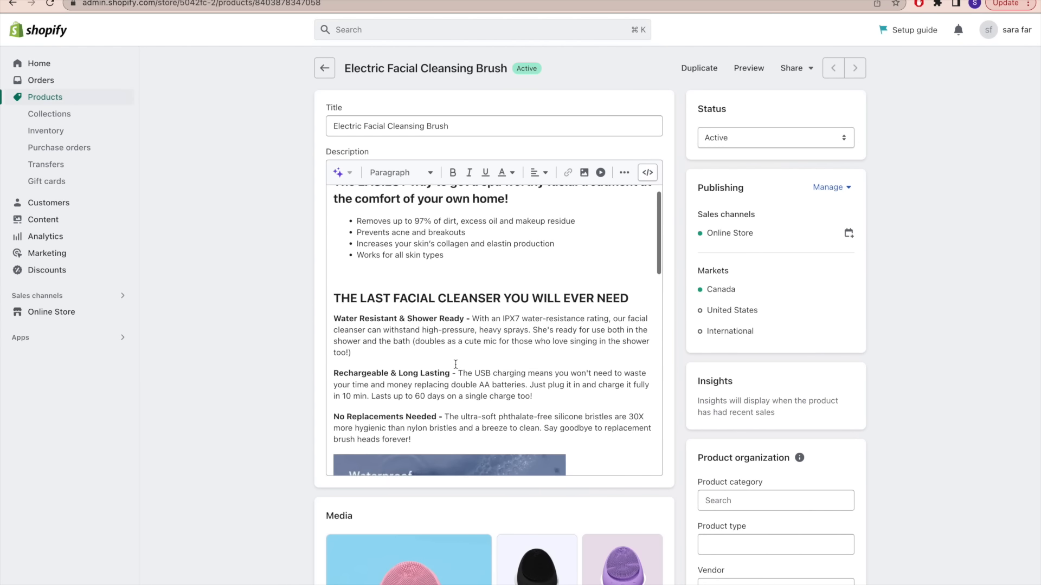
scroll(477, 387, down, 1)
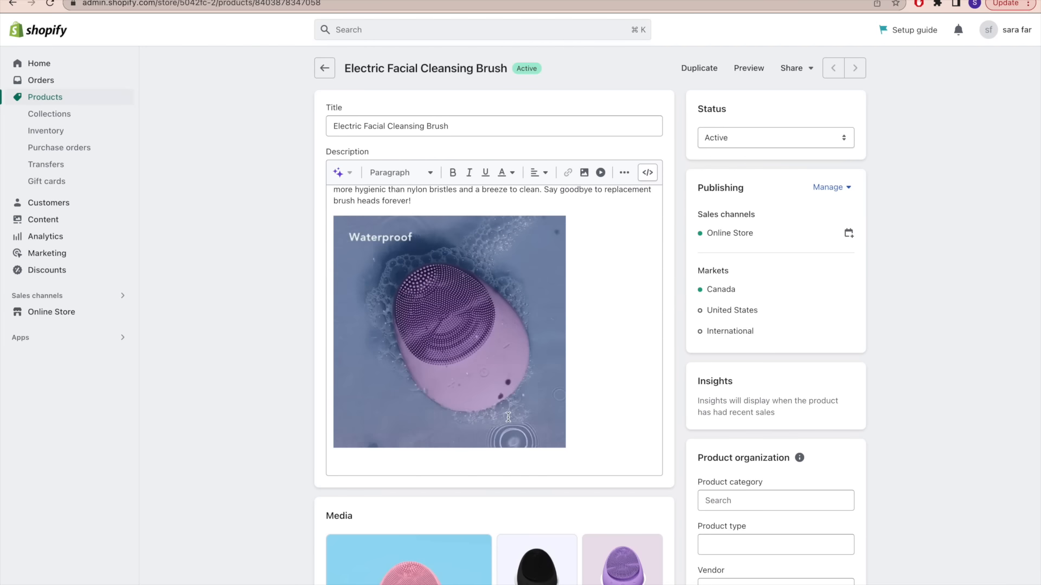
scroll(488, 379, down, 5)
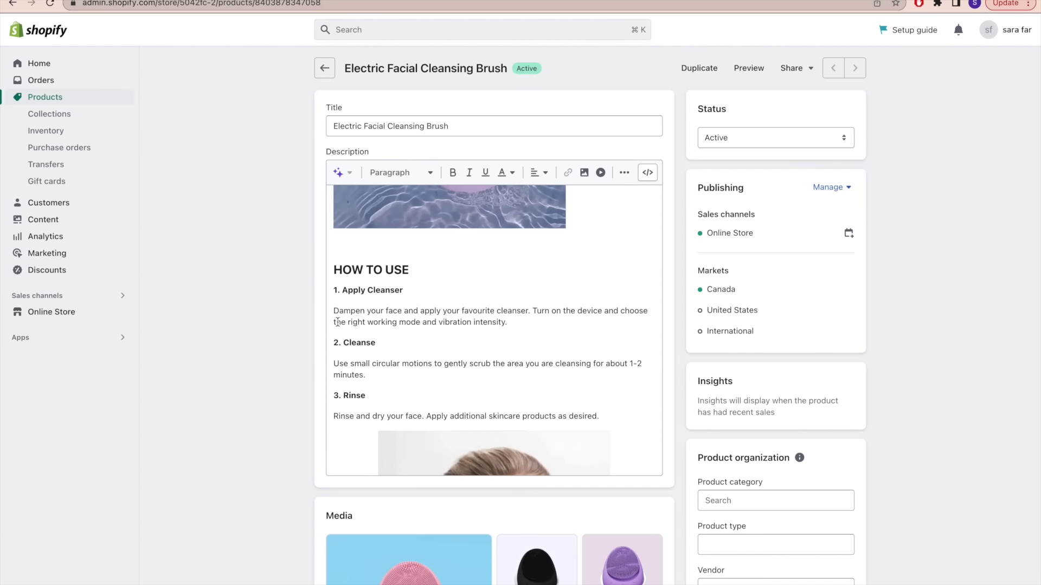
scroll(501, 260, down, 4)
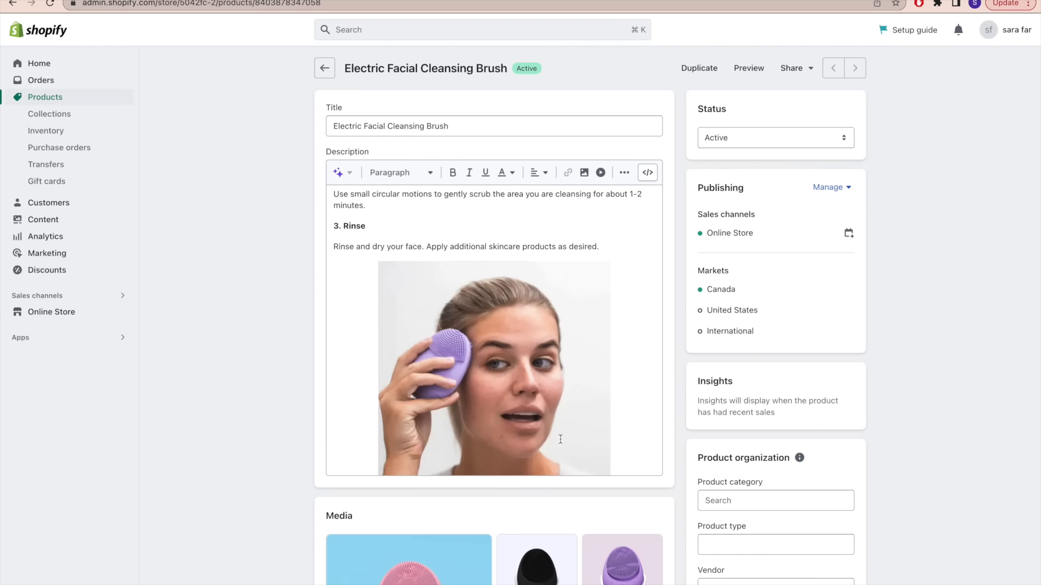
scroll(648, 439, up, 15)
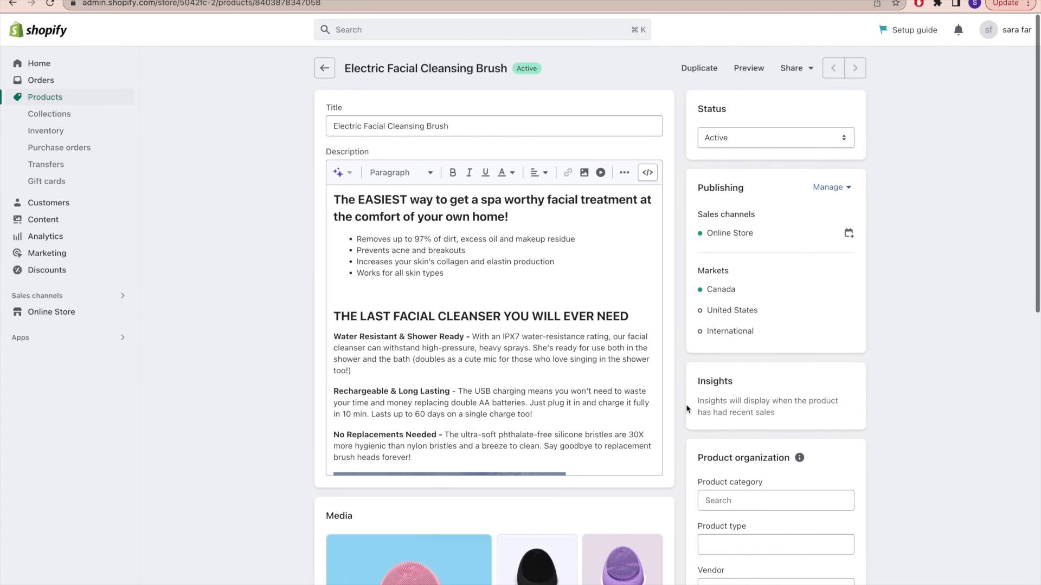
scroll(652, 260, down, 12)
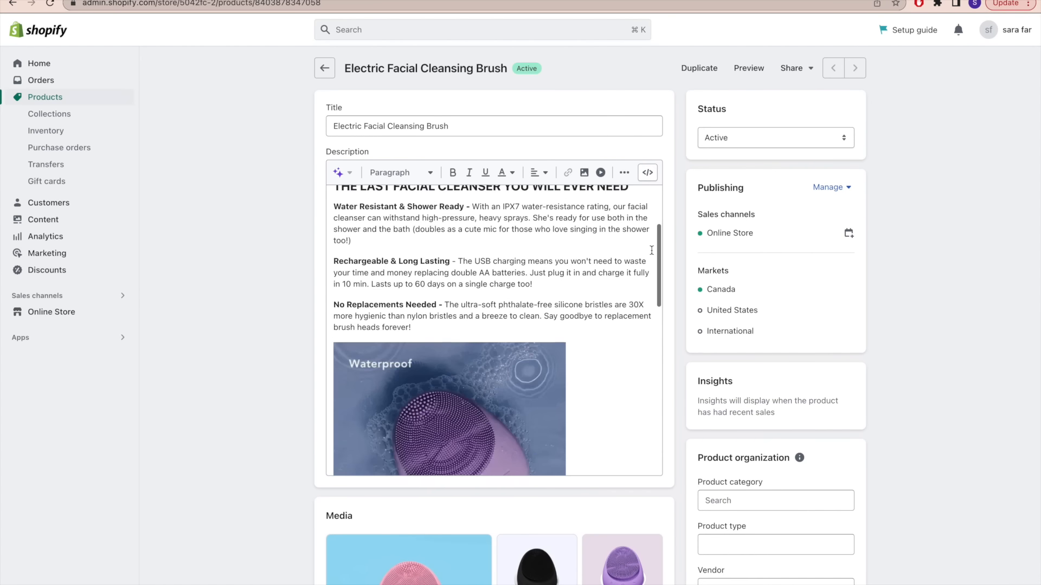
scroll(651, 250, down, 3)
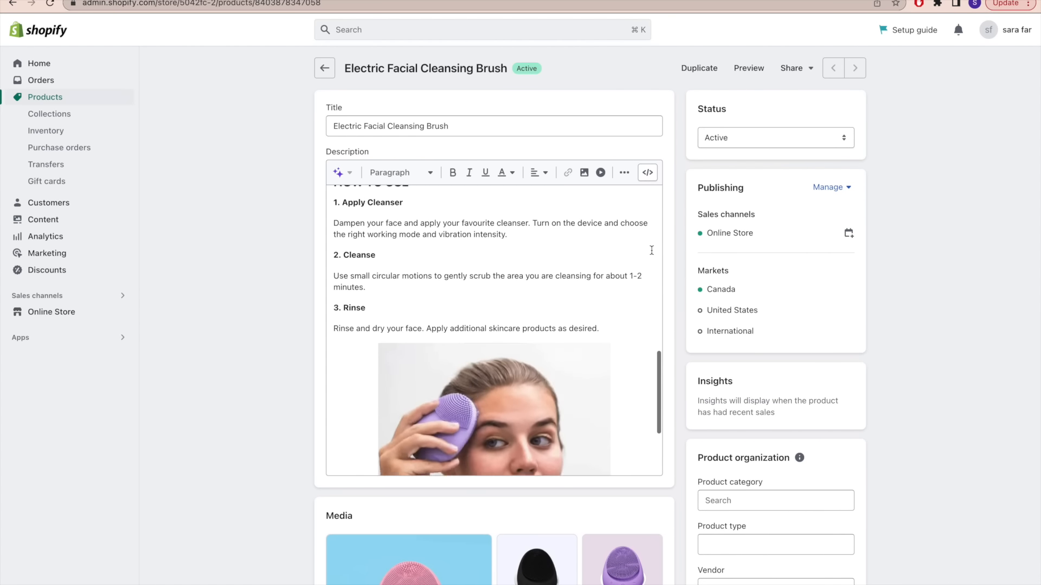
scroll(651, 250, up, 15)
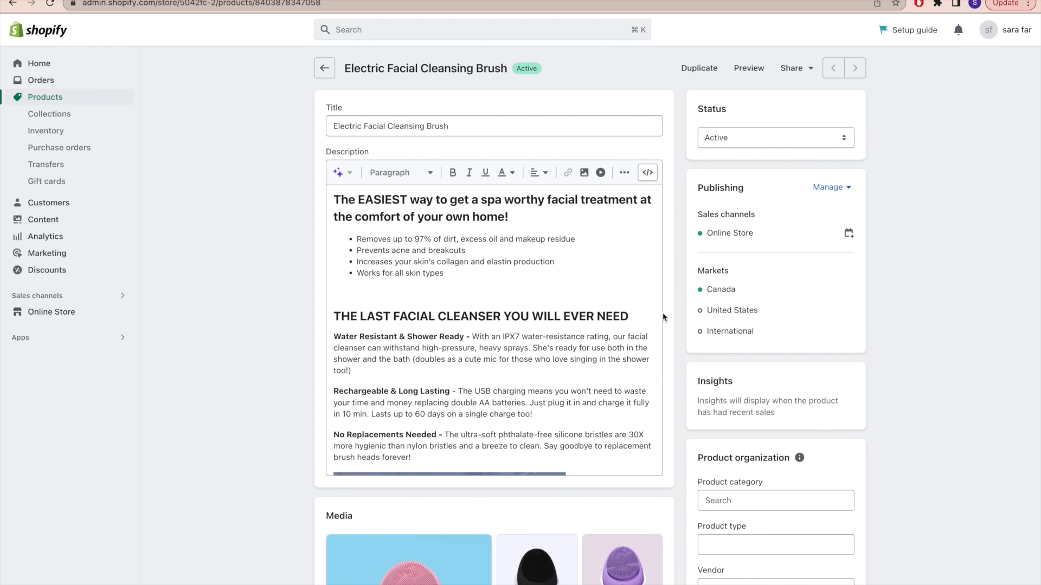
scroll(664, 317, down, 5)
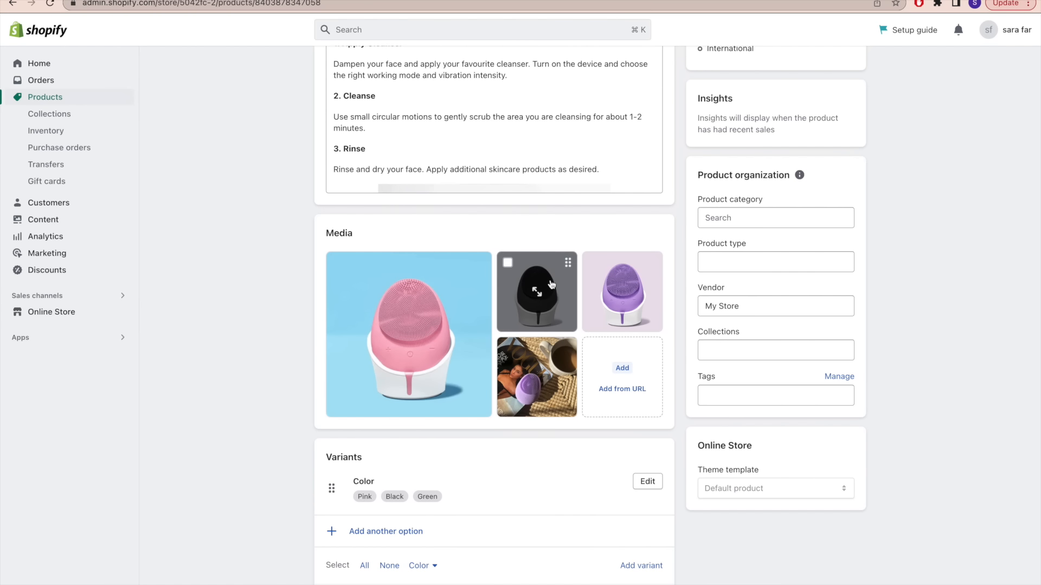
scroll(303, 438, down, 1)
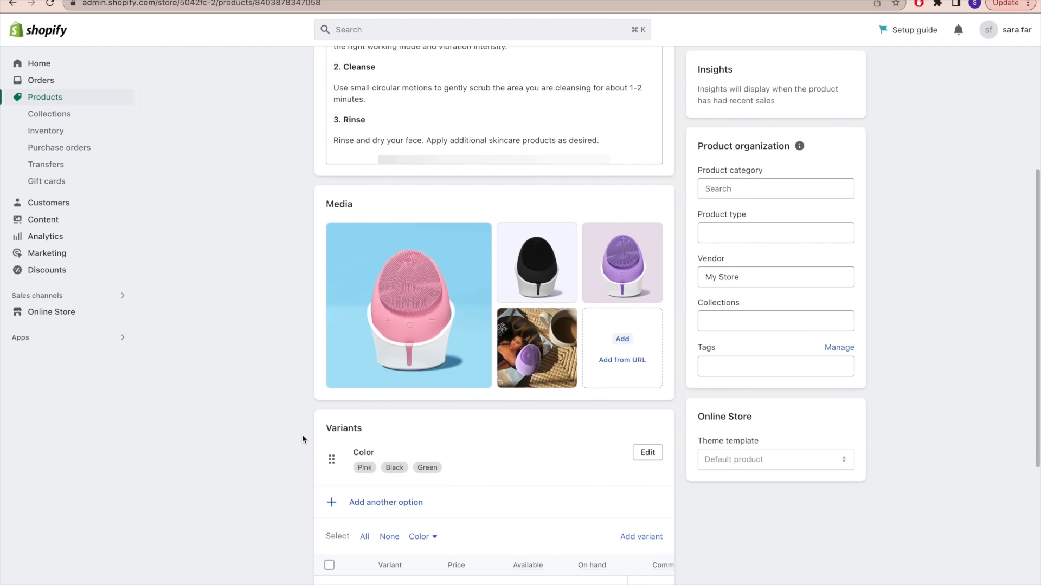
scroll(301, 434, down, 3)
double_click(339, 274)
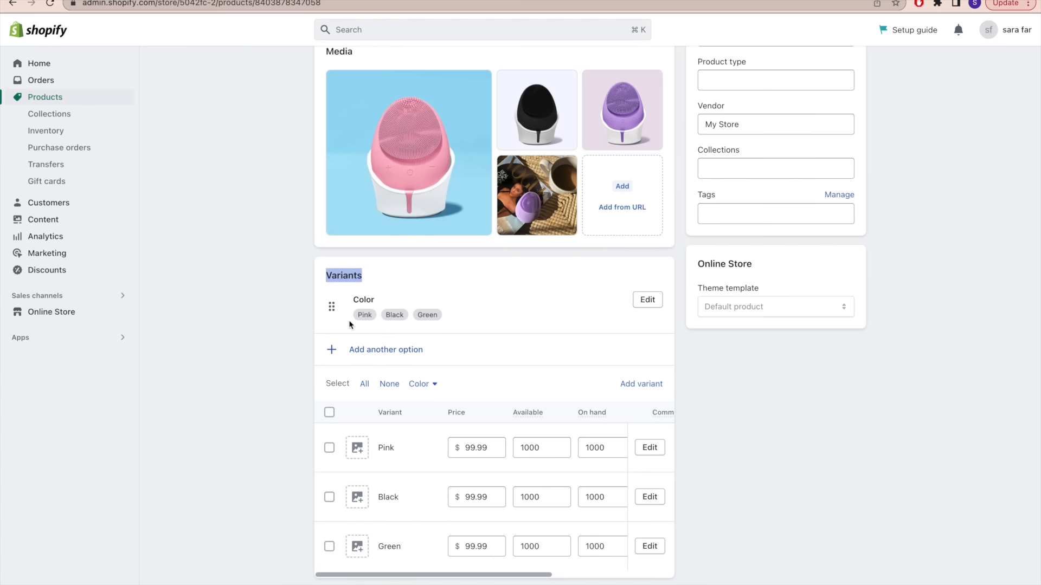
click(406, 328)
click(352, 350)
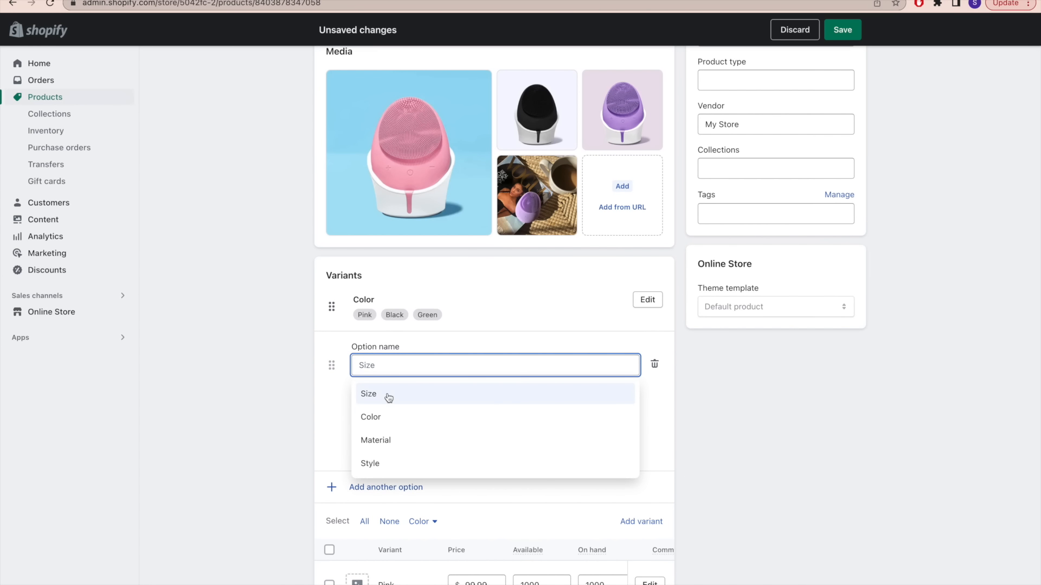
click(307, 432)
- Examine the colour variants' price, availability and stock columns, and the product's search engine listing
scroll(407, 345, down, 2)
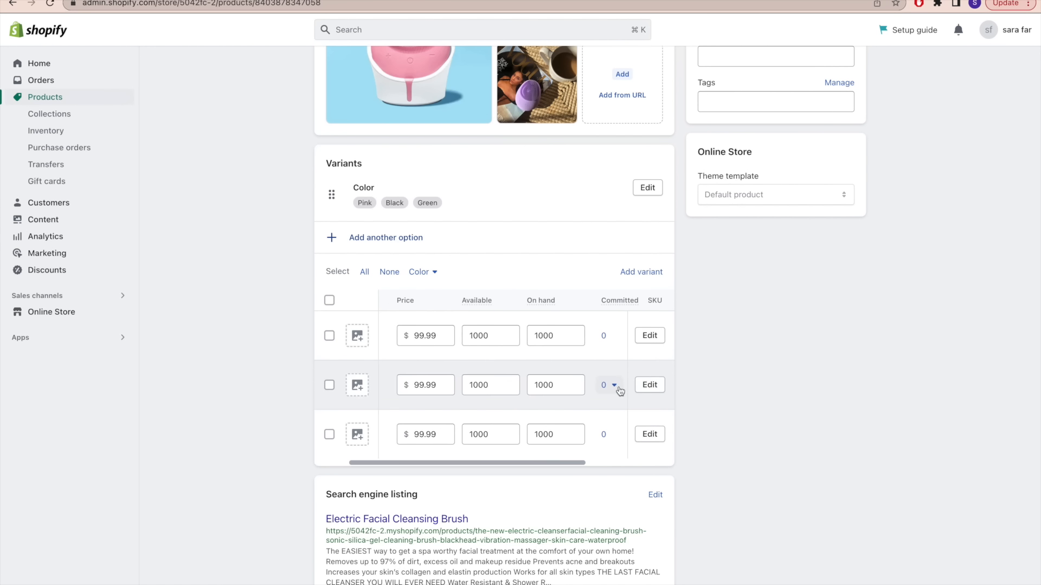
scroll(538, 427, right, 2)
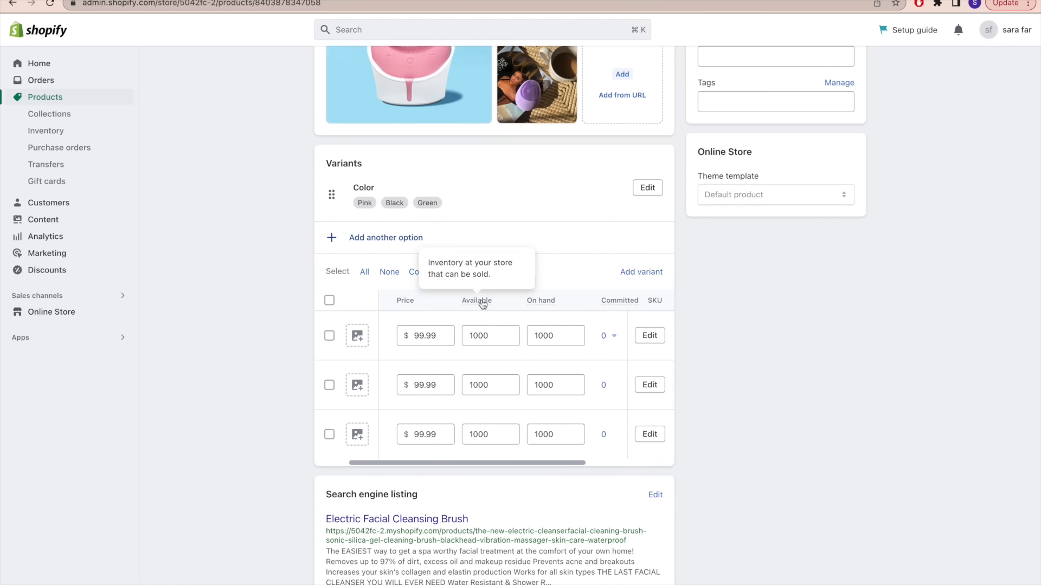
scroll(582, 342, right, 5)
scroll(522, 372, left, 5)
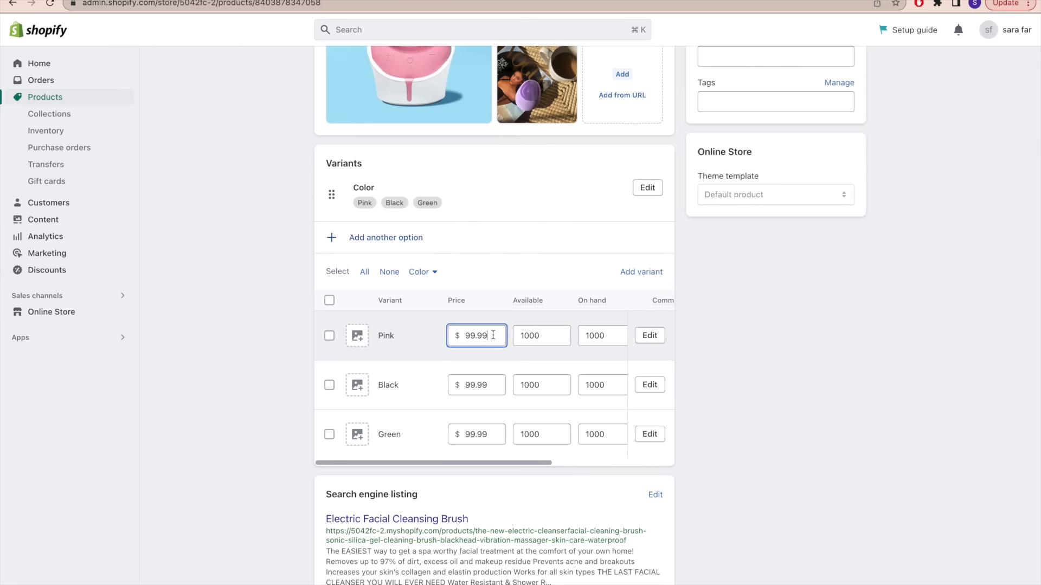
click(678, 360)
scroll(678, 360, down, 1)
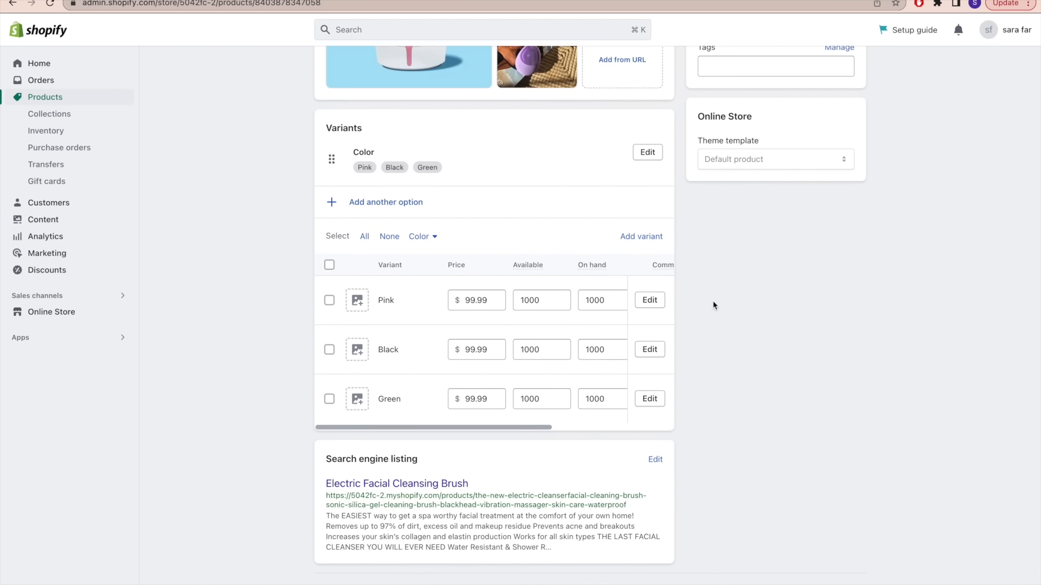
scroll(713, 305, up, 10)
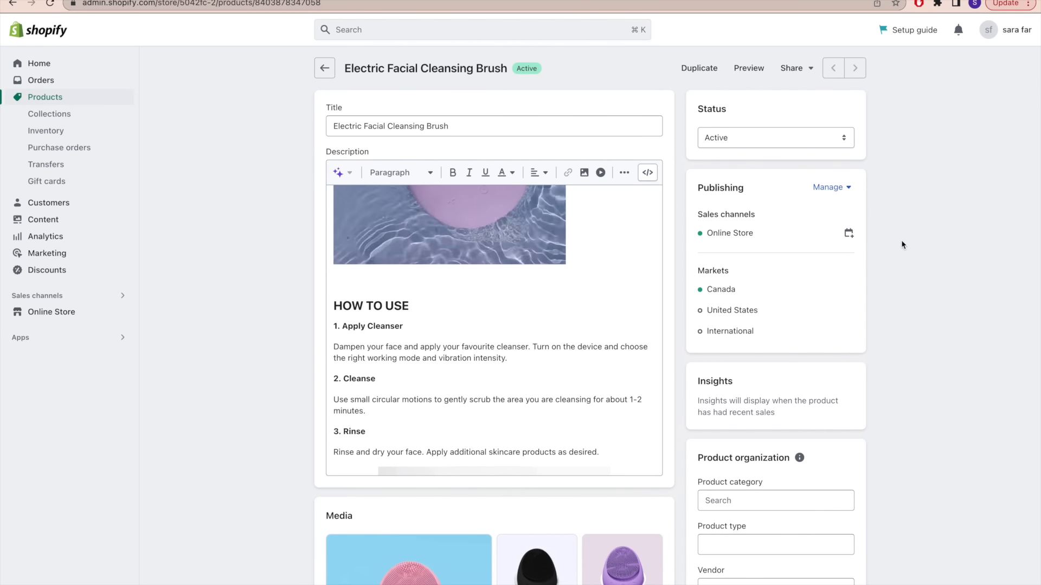
- Leave the product page and open the Default product template of the Sense theme in the theme editor
click(324, 69)
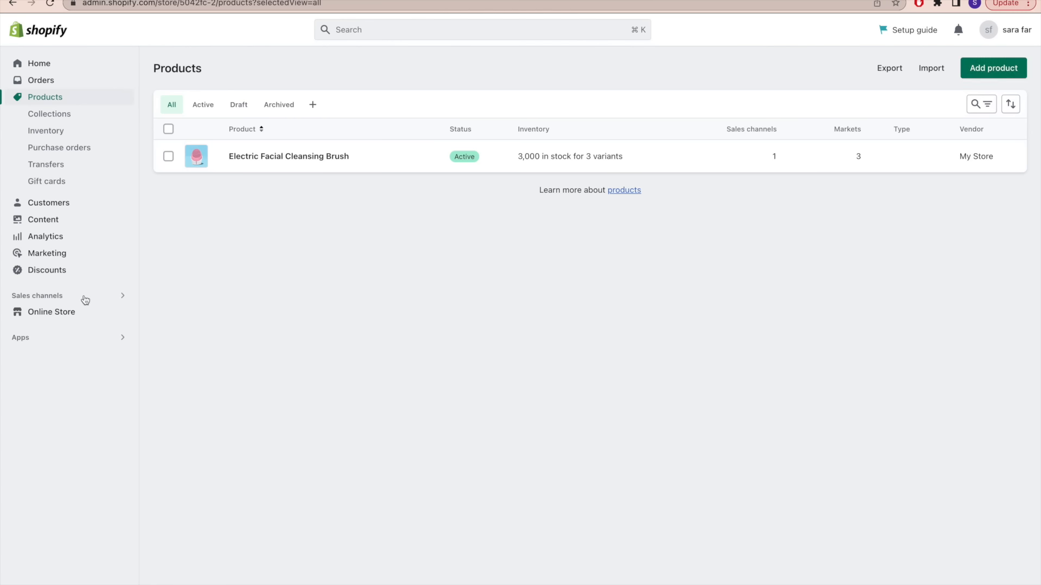
click(64, 312)
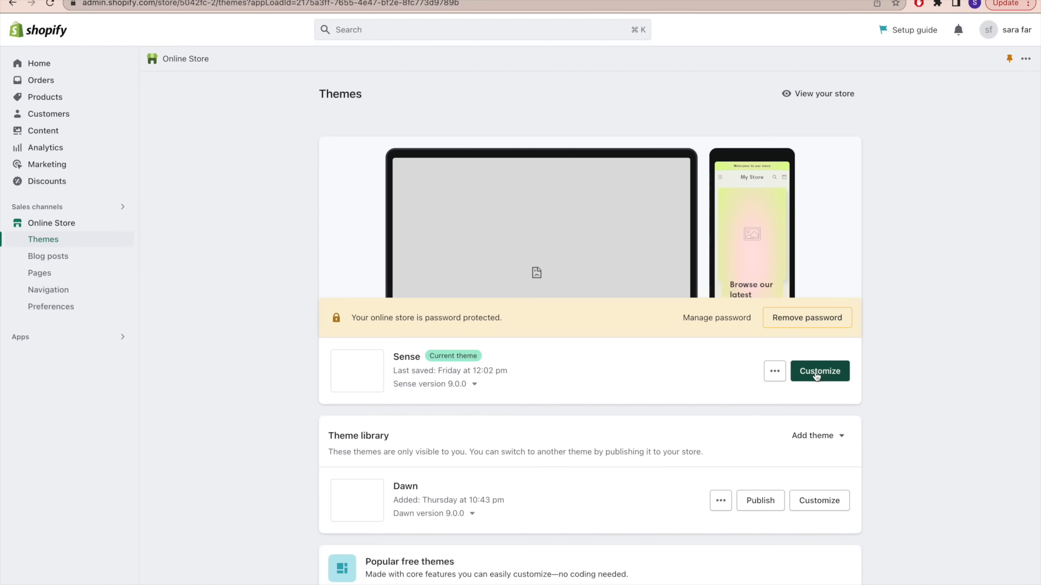
click(816, 374)
click(584, 37)
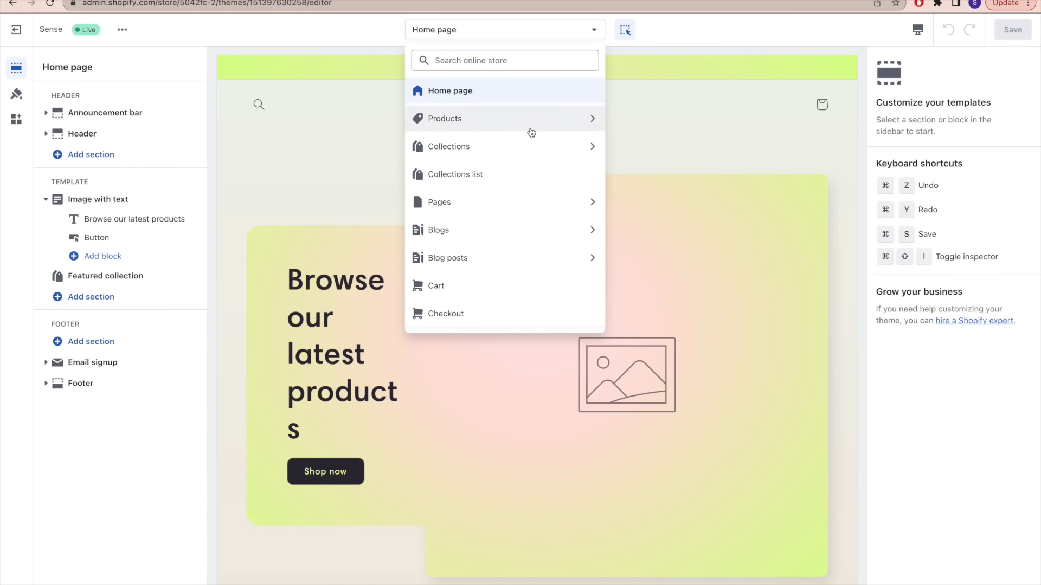
click(531, 132)
click(530, 131)
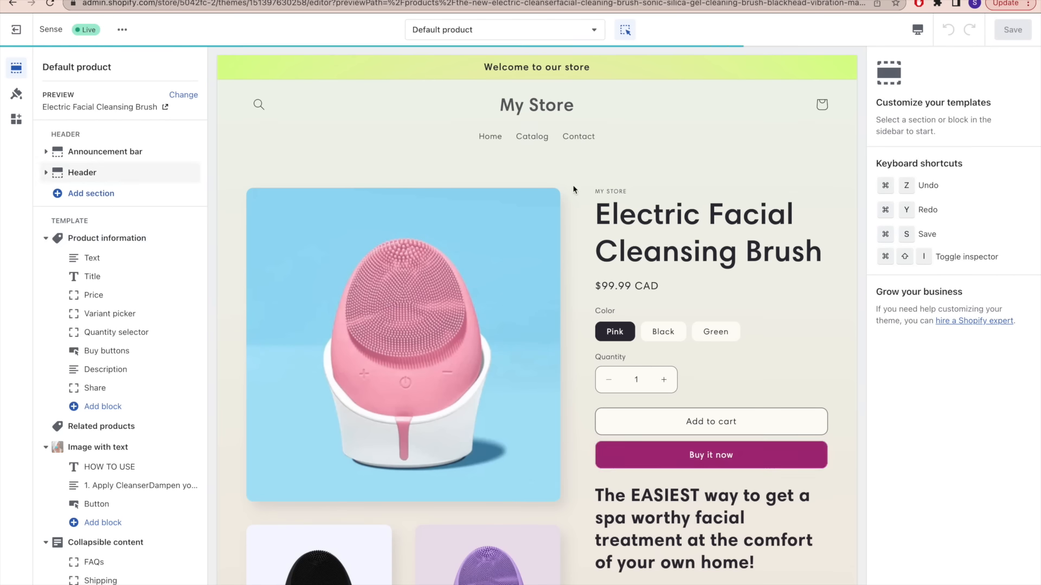
- Add a Collapsible content section below the related products on the Default product template
drag(851, 154, 849, 263)
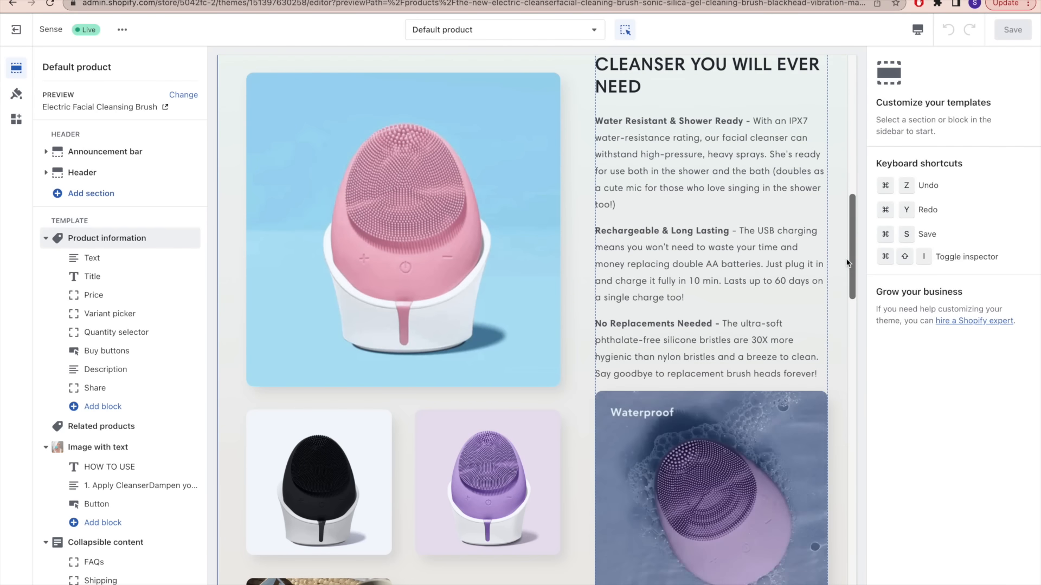
scroll(849, 263, down, 10)
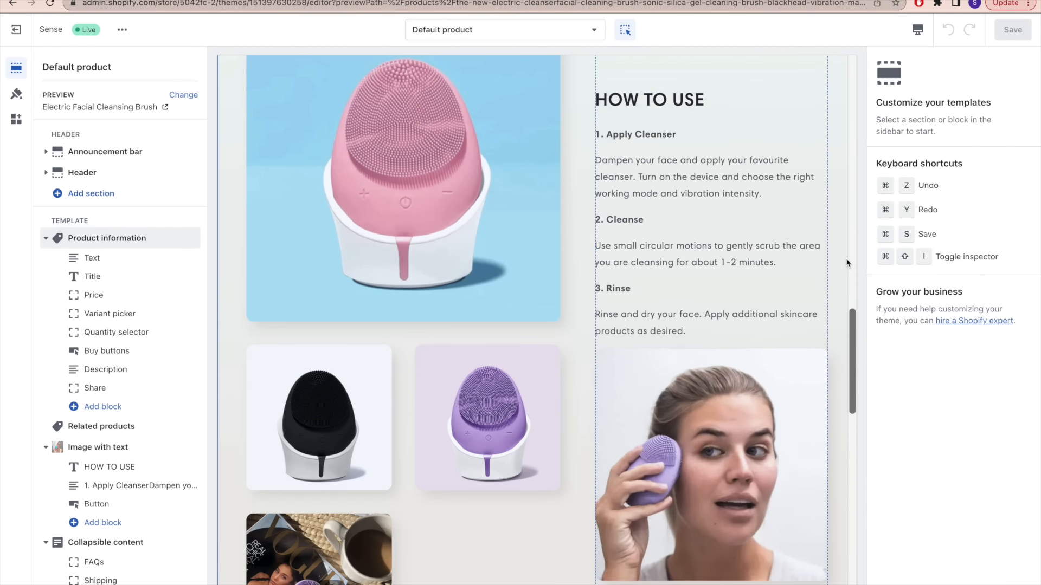
scroll(848, 263, down, 5)
scroll(832, 271, down, 3)
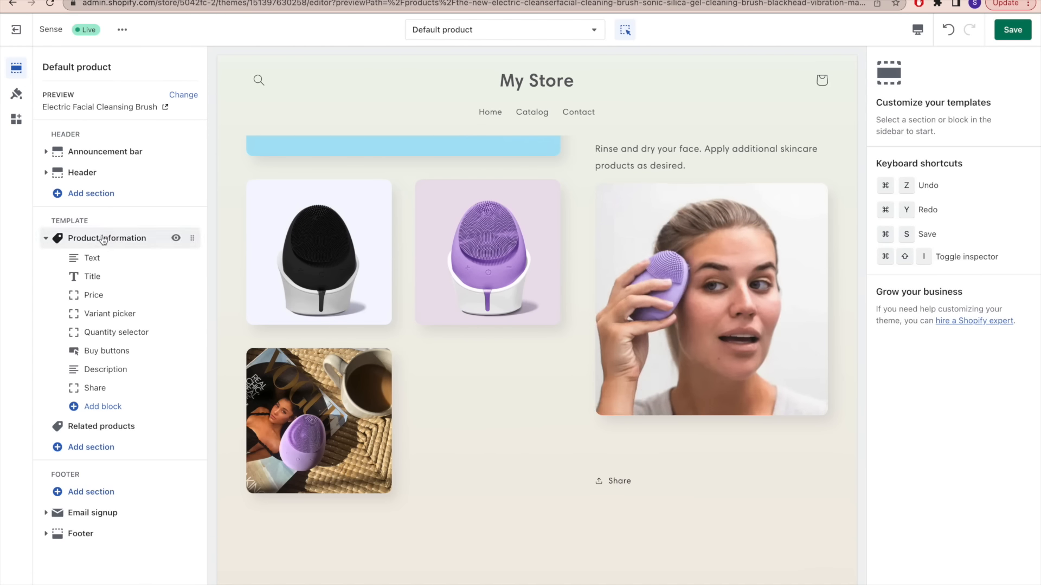
click(102, 455)
click(233, 492)
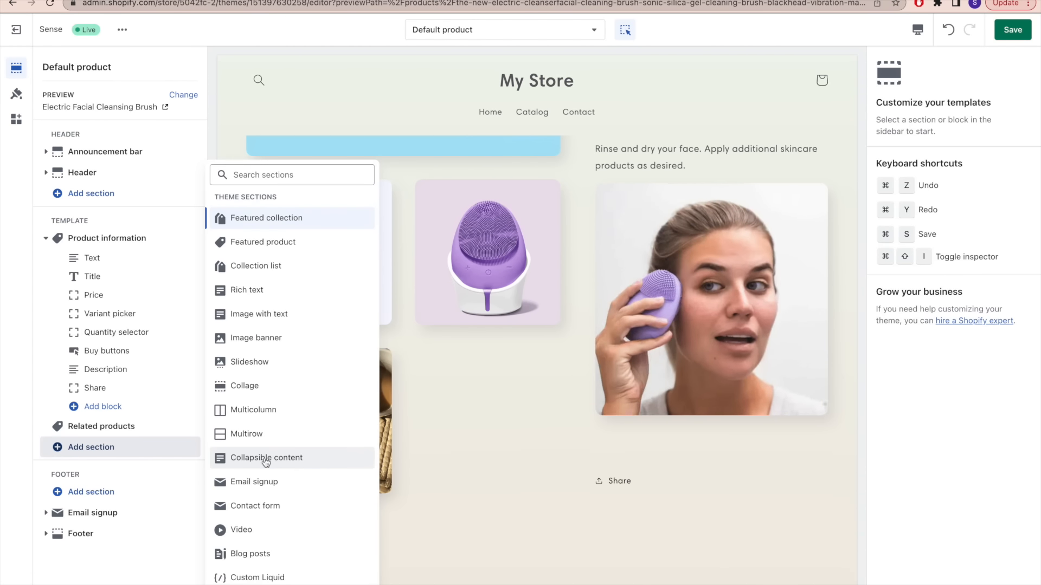
click(268, 458)
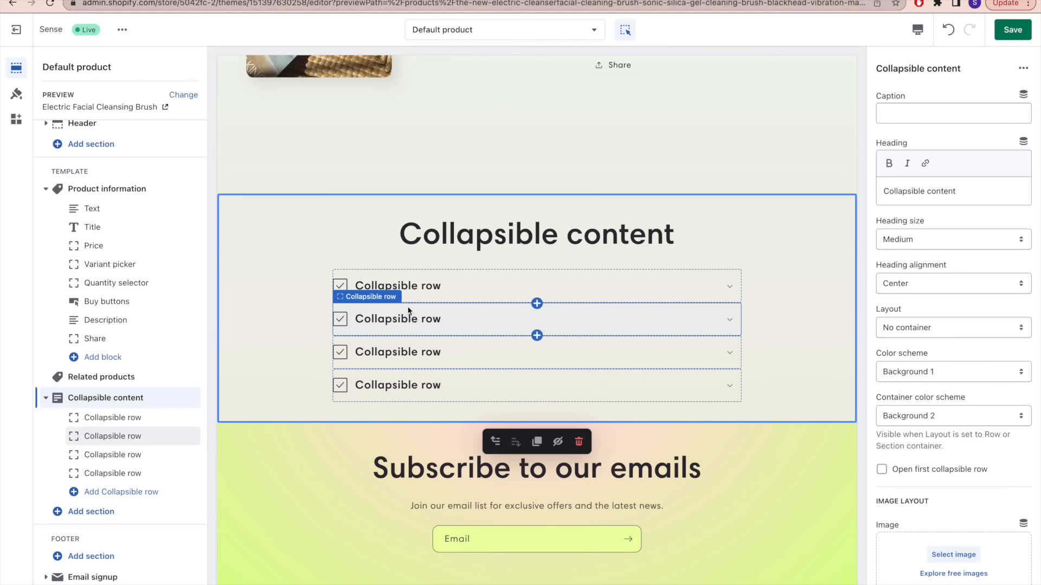
- Give the first collapsible row the heading "FAQs" and the Question mark icon
click(140, 418)
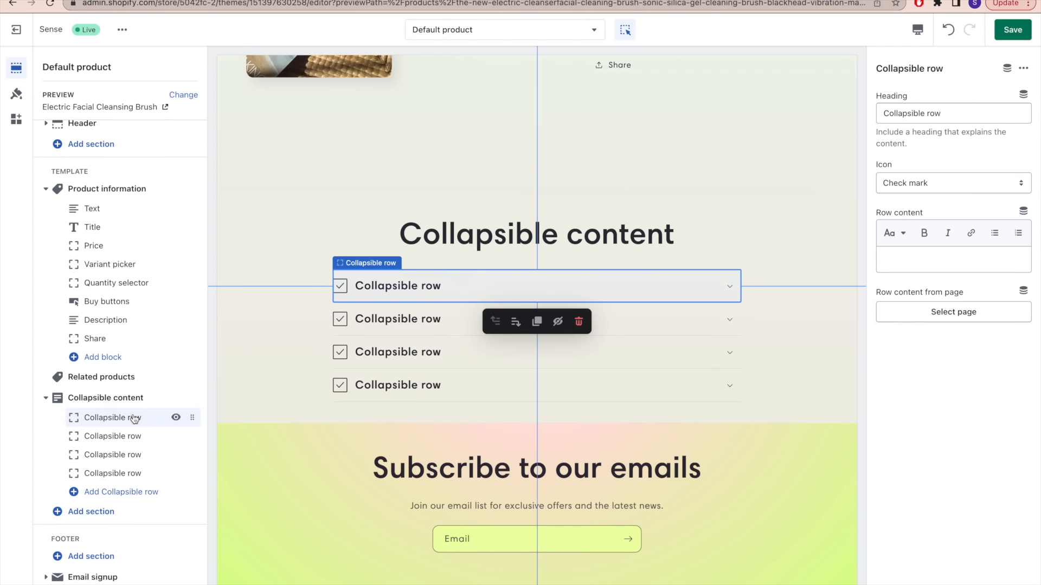
triple_click(924, 111)
text(FAQs)
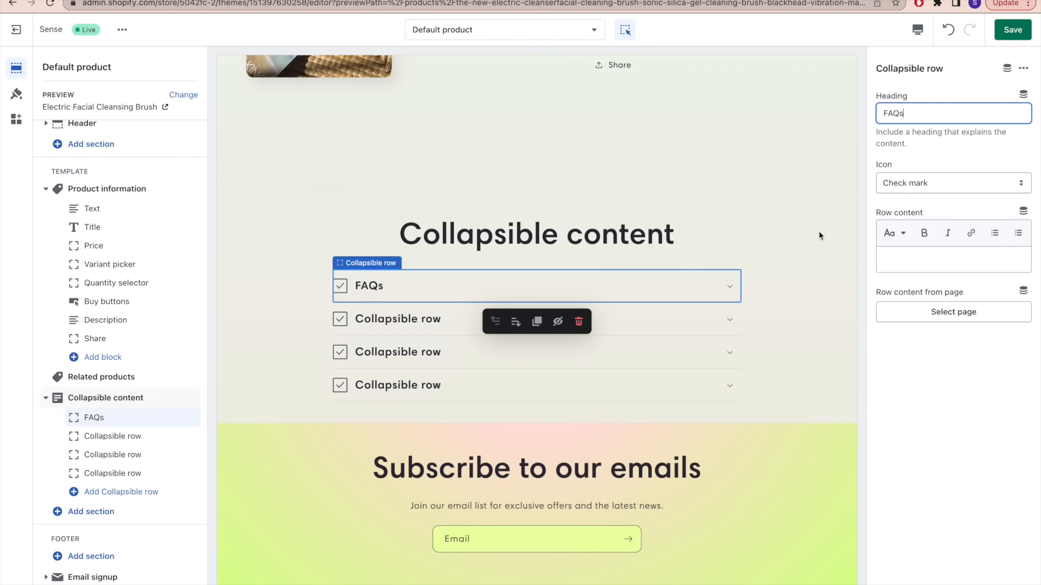
click(949, 182)
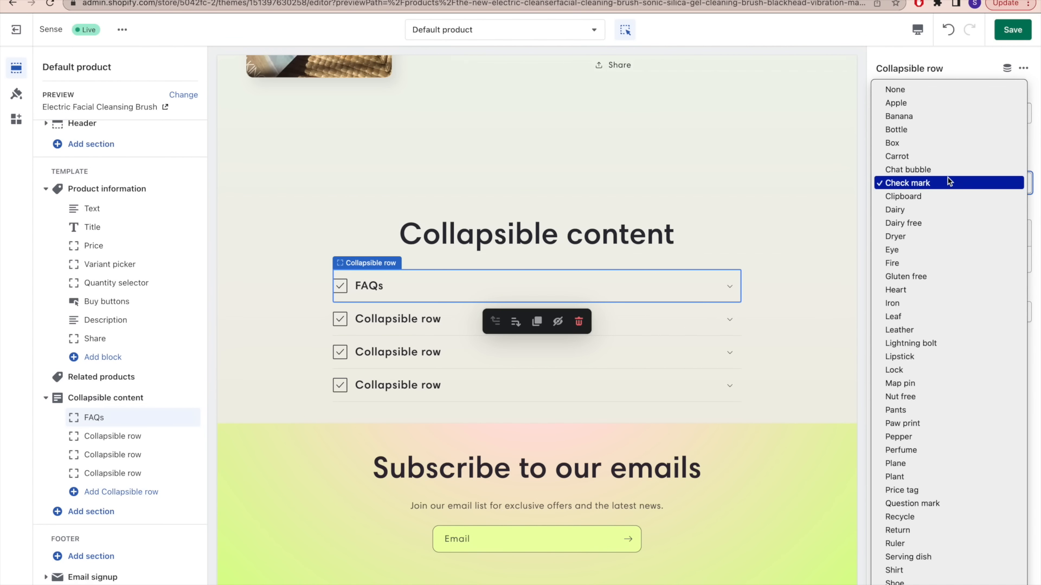
scroll(953, 446, down, 3)
click(949, 447)
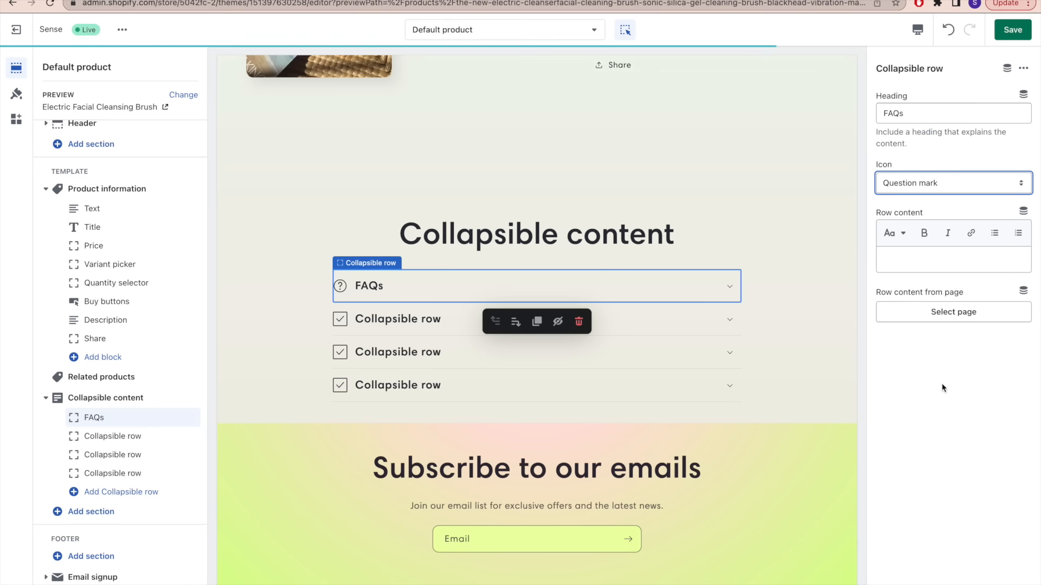
- Paste the FAQ answers on sensitive skin, how often to use the brush and cleaning it into the FAQs row content, and review them
click(954, 260)
key(ctrl+v)
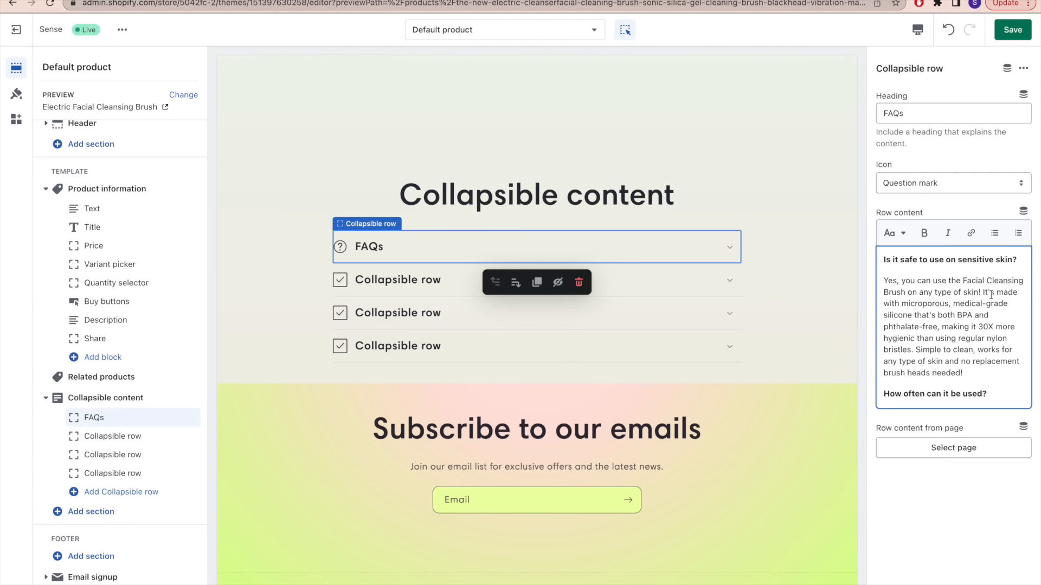
scroll(954, 309, down, 8)
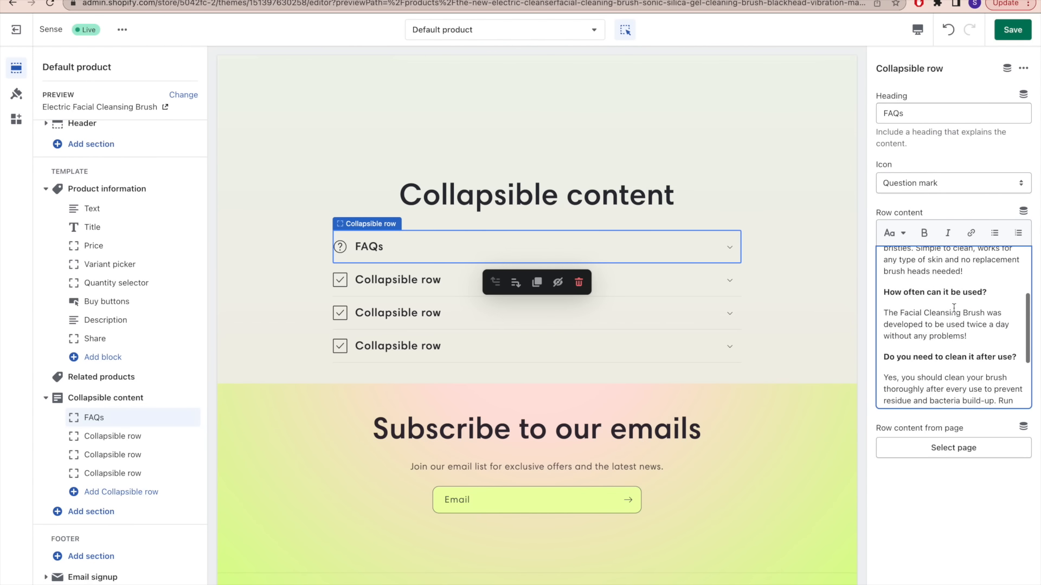
scroll(953, 308, down, 1)
scroll(954, 308, up, 3)
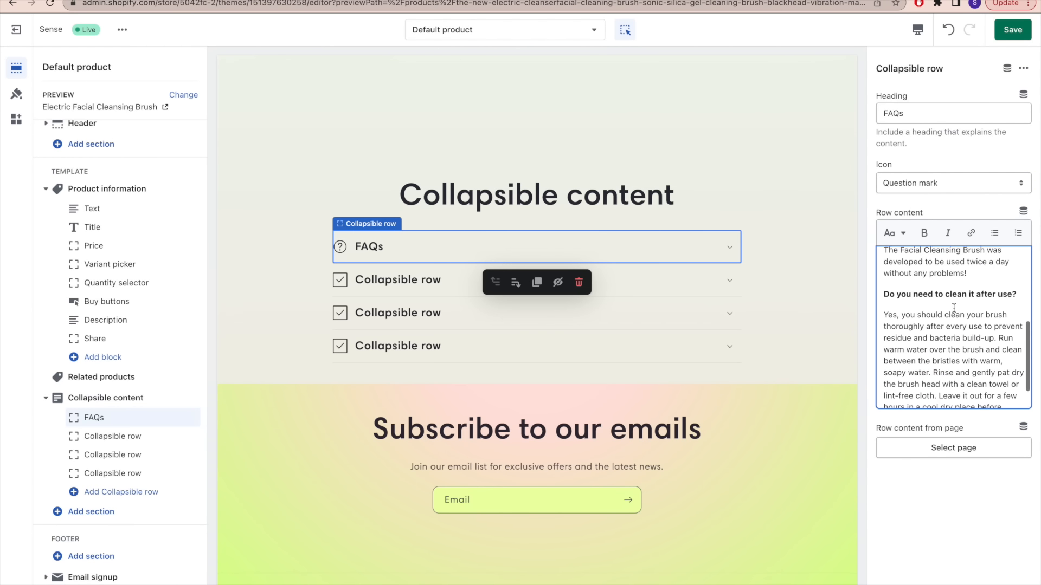
scroll(954, 308, up, 1)
scroll(953, 308, up, 1)
scroll(954, 308, up, 5)
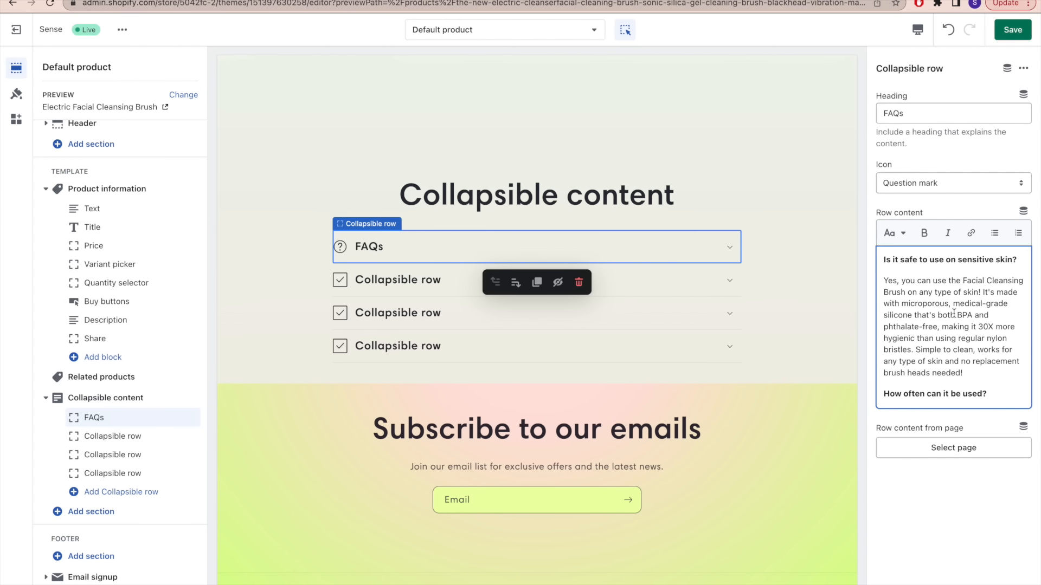
- Title the second row "Shipping" with the Box icon, state free delivery in 7-14 business days to North America and 11-20 internationally, and save
click(152, 437)
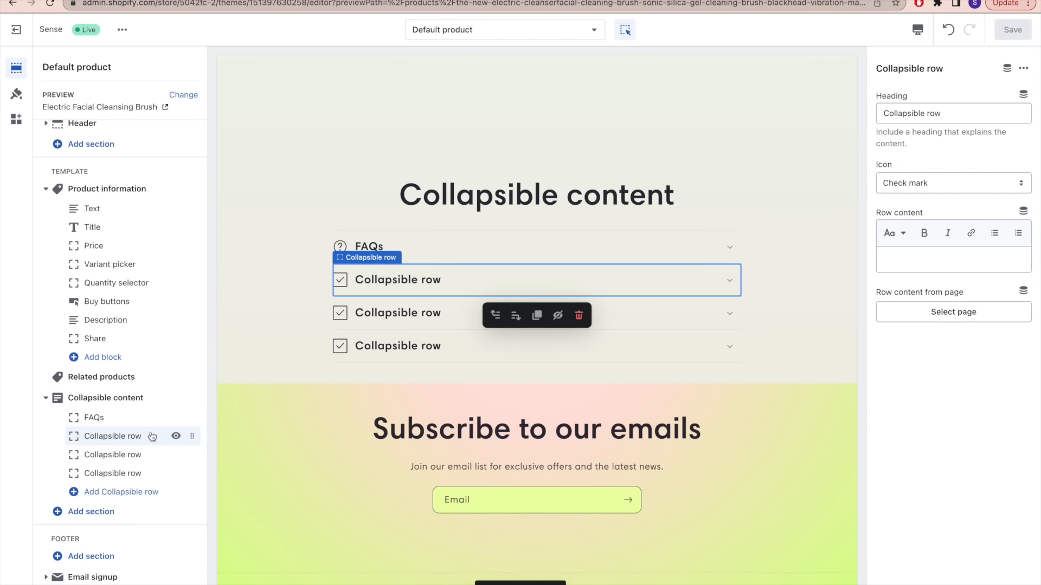
click(952, 112)
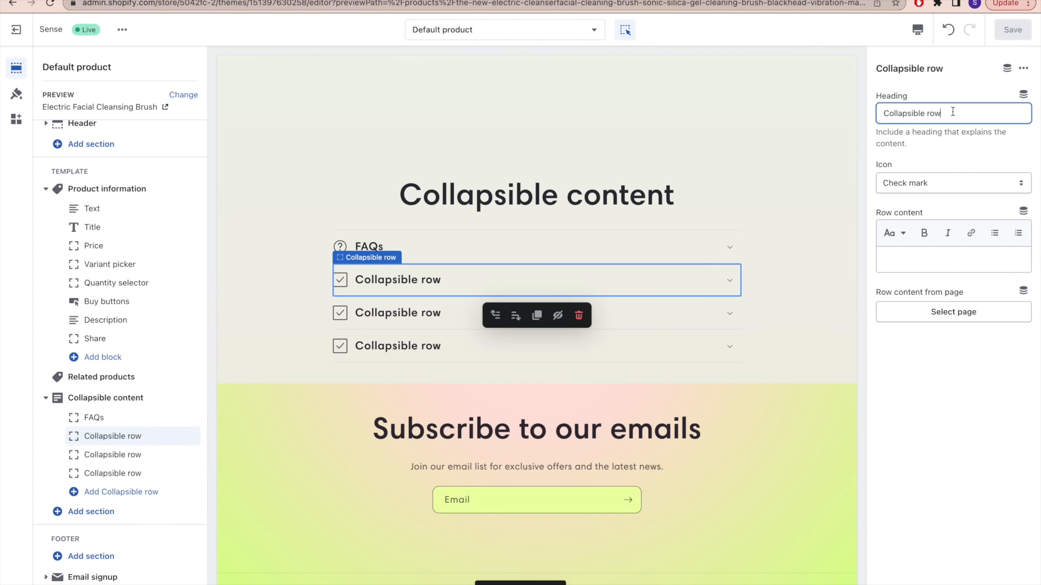
click(925, 187)
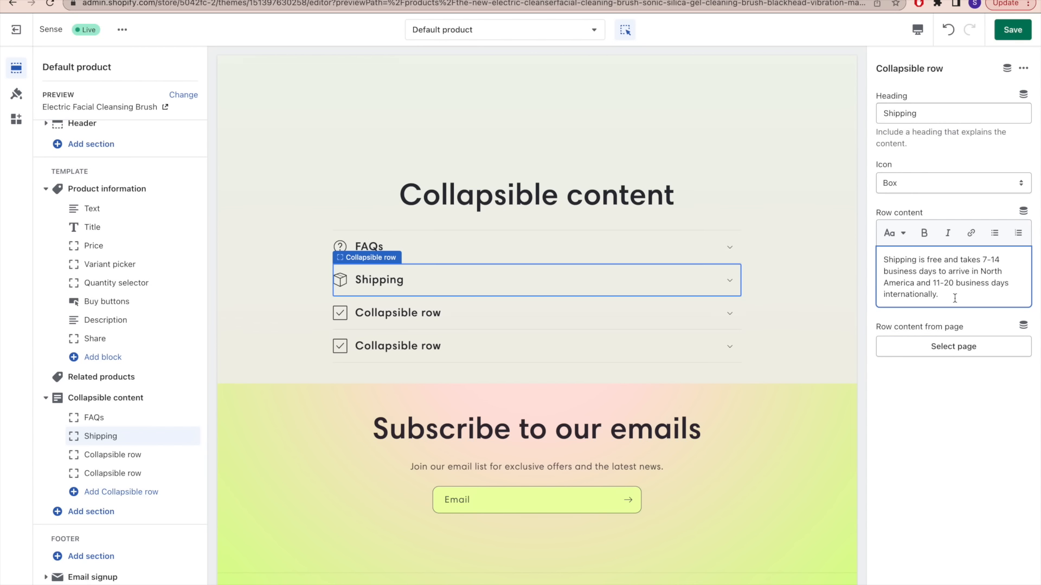
click(1011, 30)
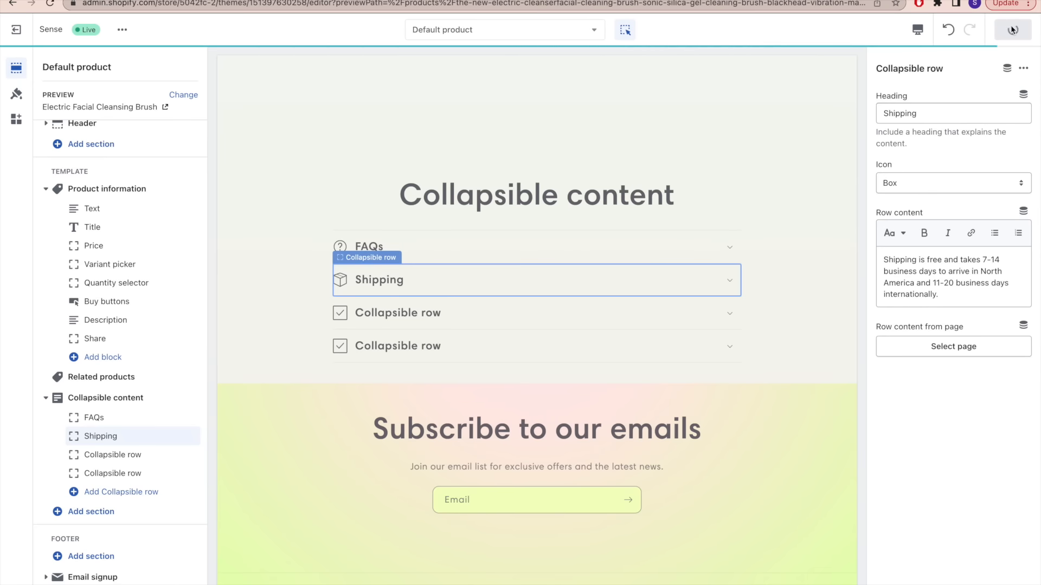
- Give the third collapsible row the heading "Return Policy" and the Return icon
click(130, 455)
triple_click(953, 107)
key(BackSpace)
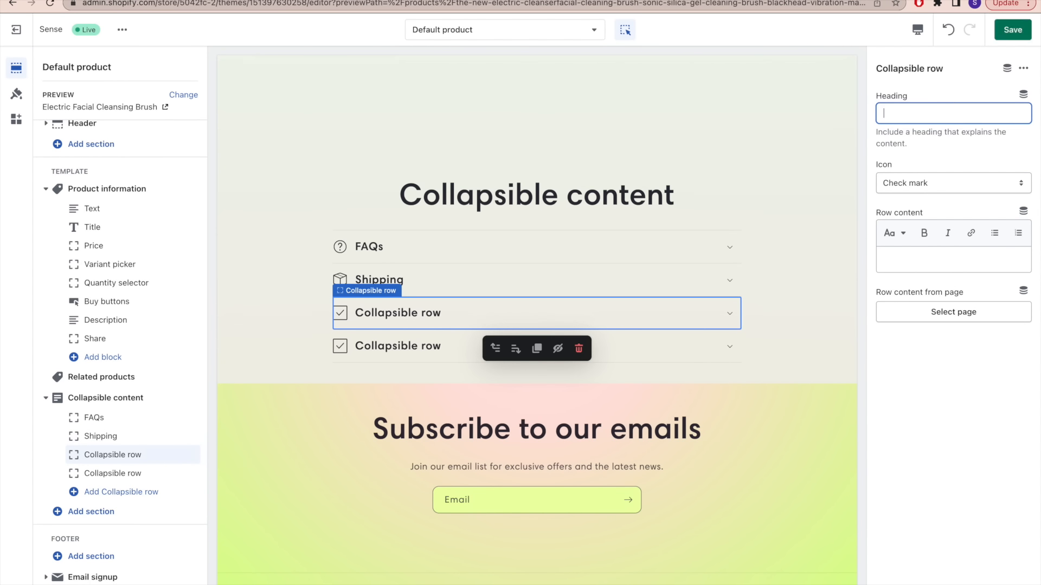
text(Return Policy)
click(953, 182)
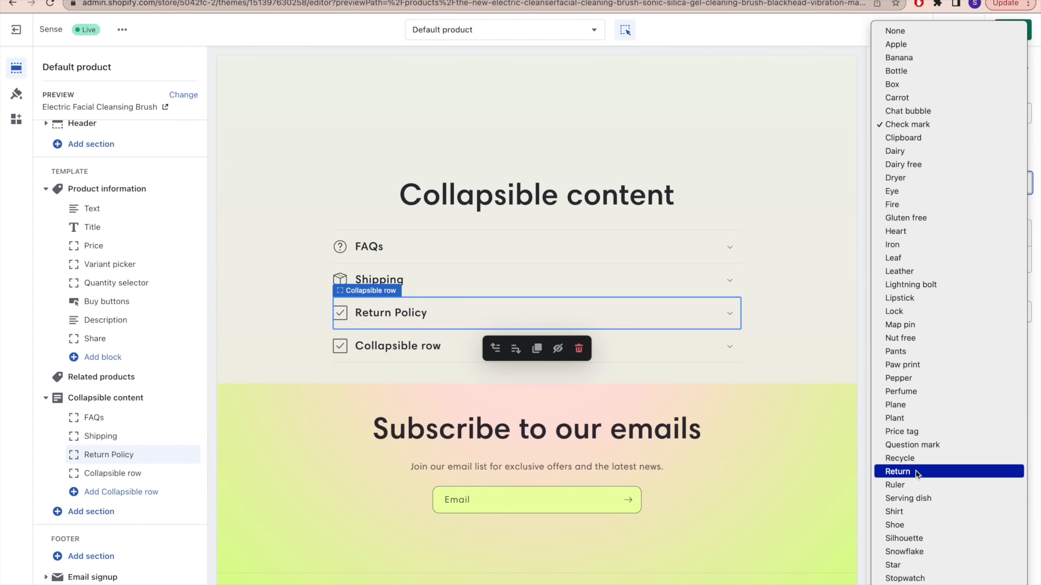
click(911, 472)
- Describe a hassle-free money back guarantee within 30 days, excluding shipping charges, in the Return Policy row content, and save
click(907, 257)
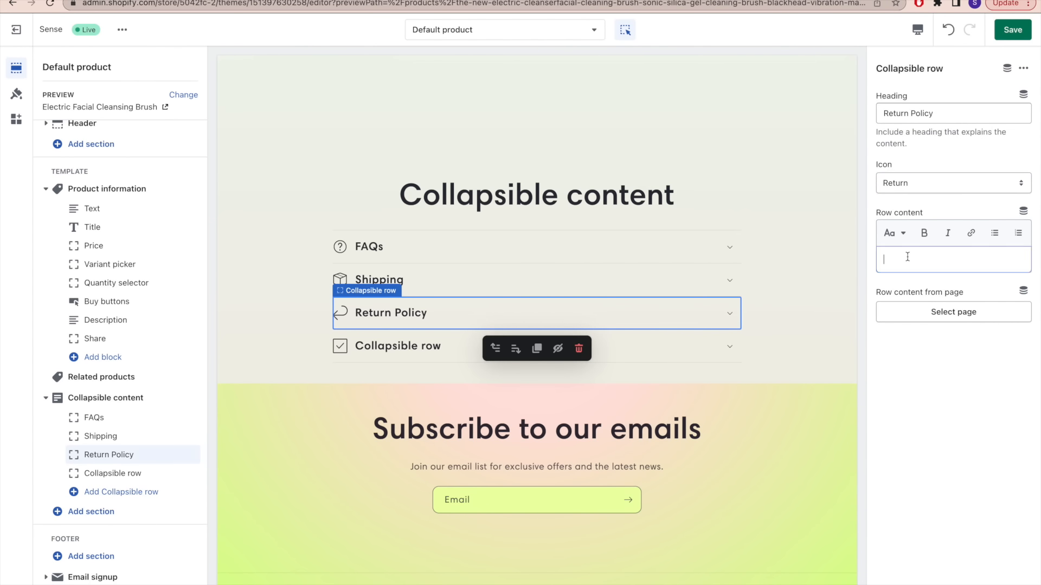
text(We offer hassle-free money back guarantee within 30 days of receiving the product. Shipping charges cannot be refunded.)
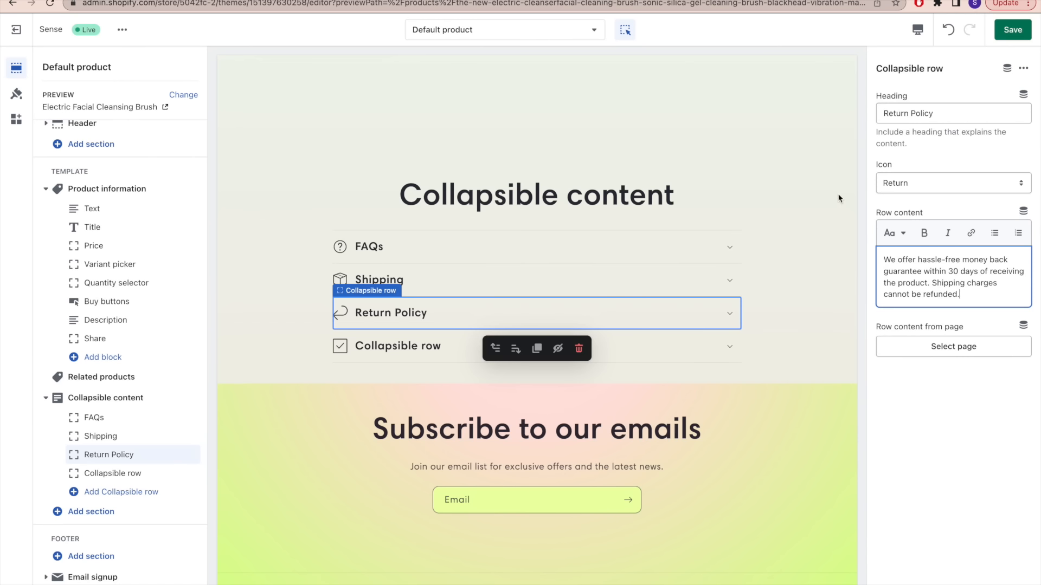
click(1013, 30)
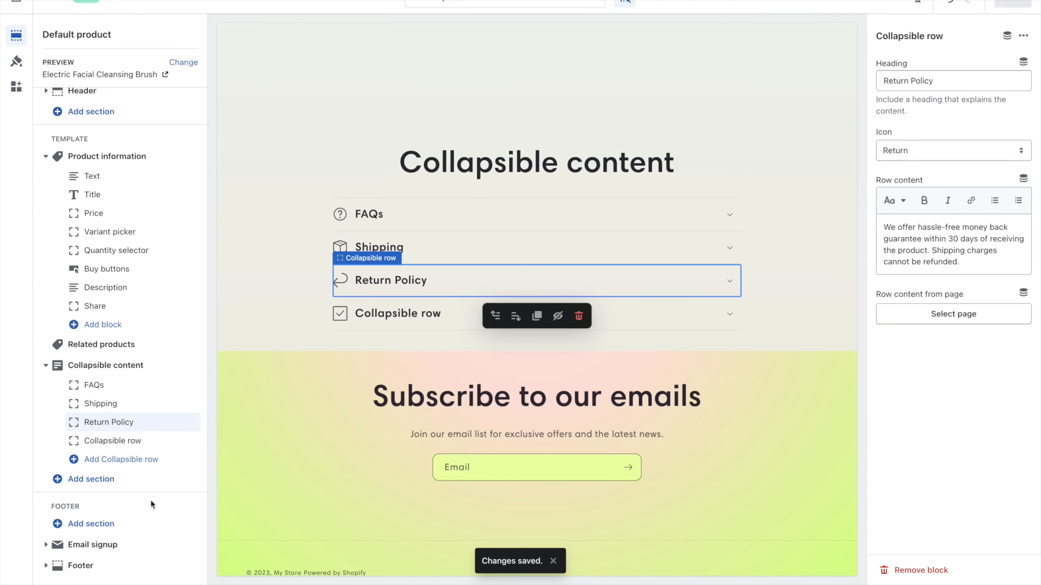
- Remove the unused fourth collapsible row, clear the section's "Collapsible content" heading, and save the template
click(148, 440)
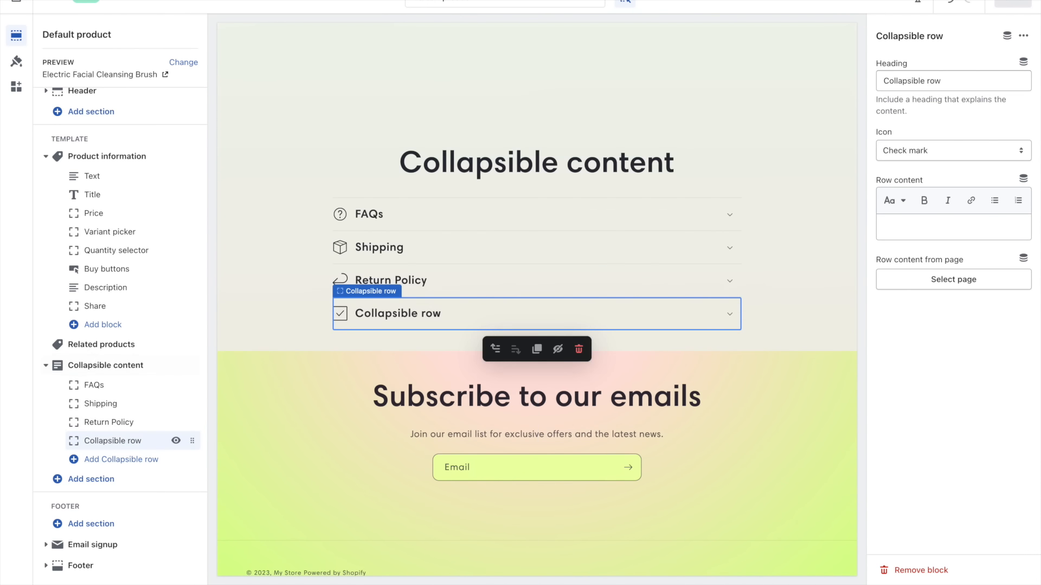
click(916, 570)
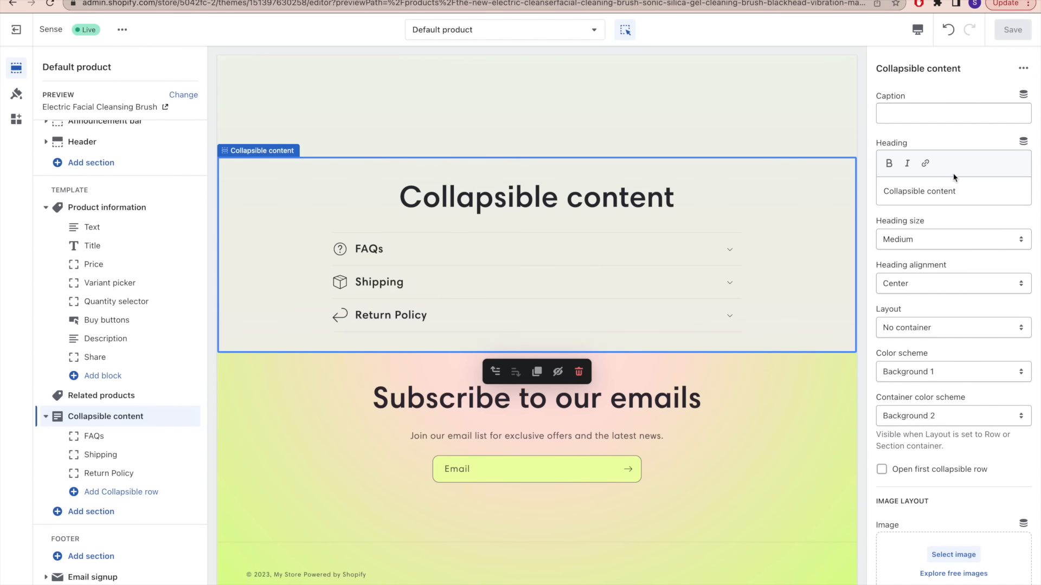
triple_click(946, 192)
key(BackSpace)
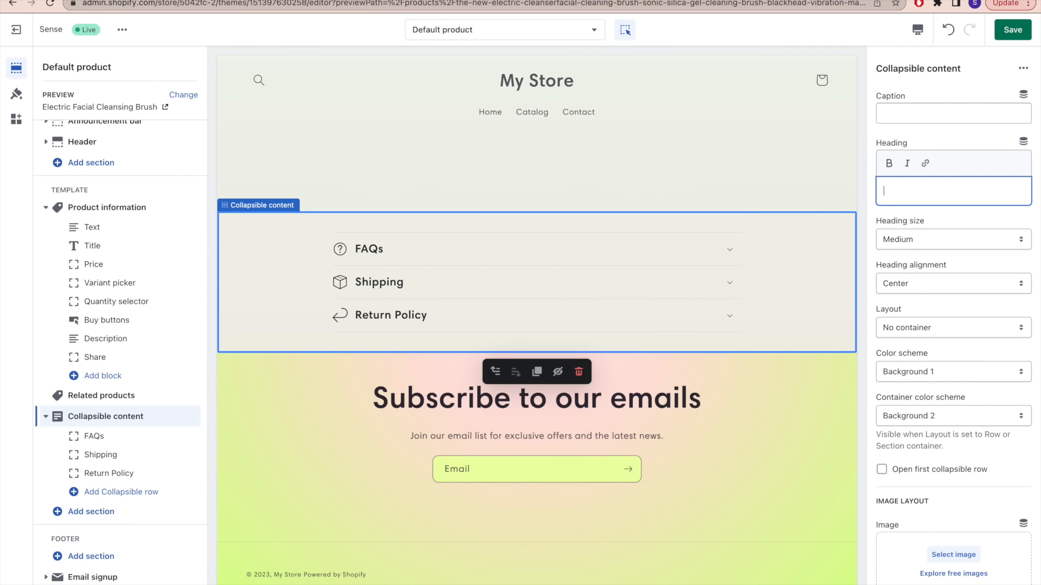
click(1009, 33)
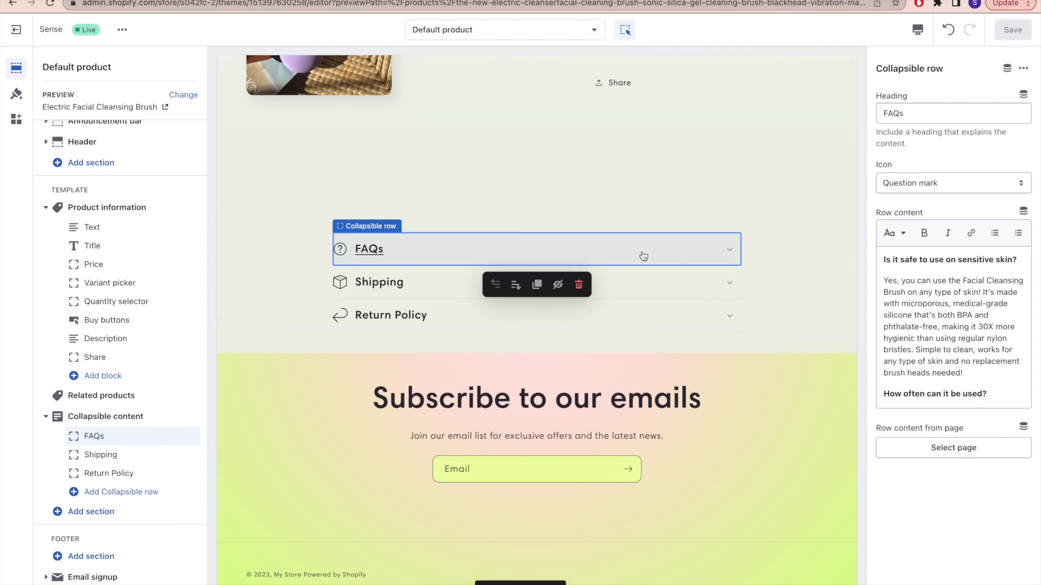
- Check the Shipping and Return Policy rows, exit the theme editor, and open the Electric Facial Cleansing Brush page on the live storefront
click(705, 286)
click(679, 318)
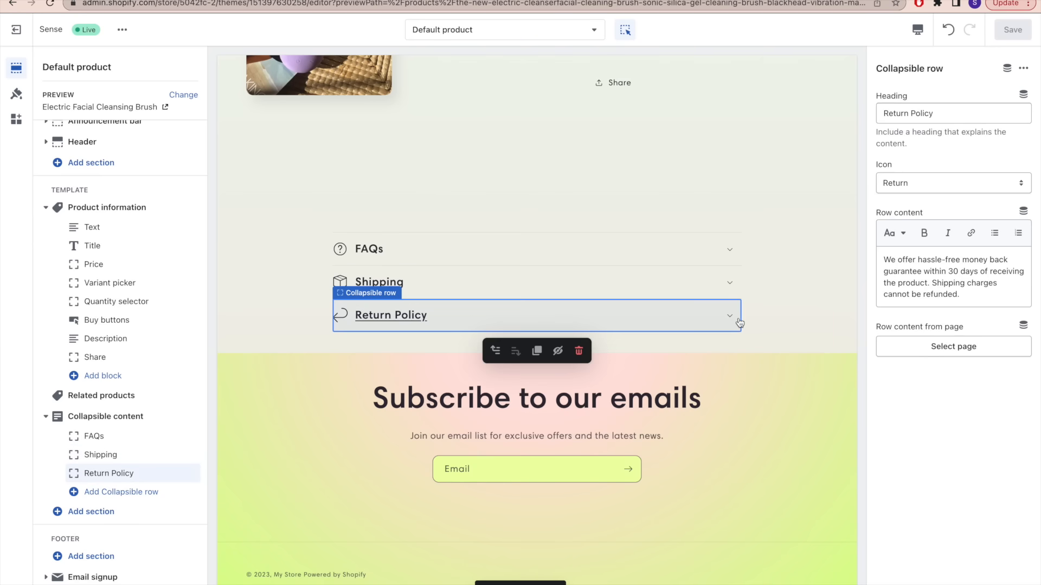
click(23, 30)
click(122, 224)
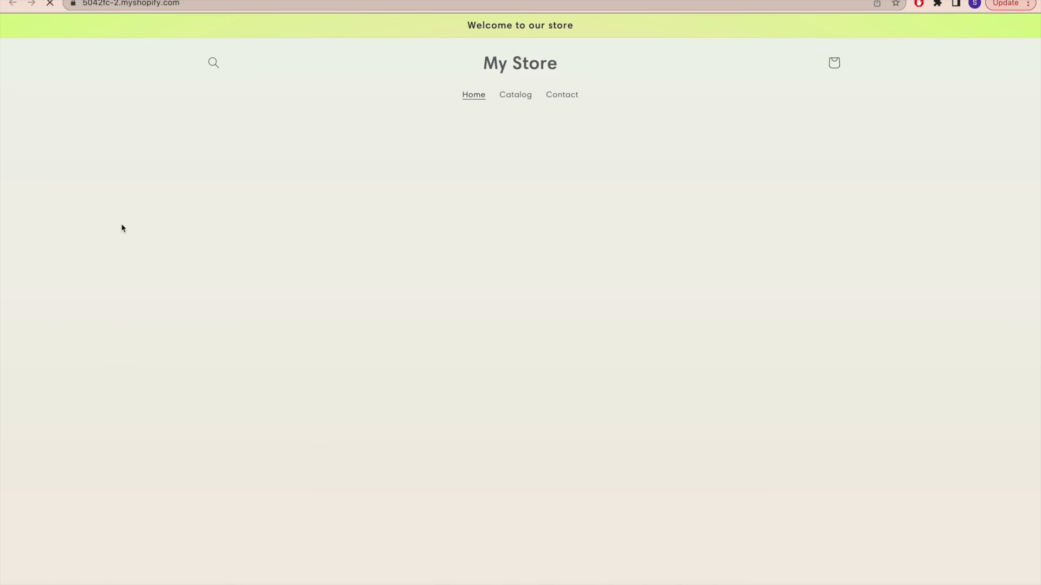
click(516, 96)
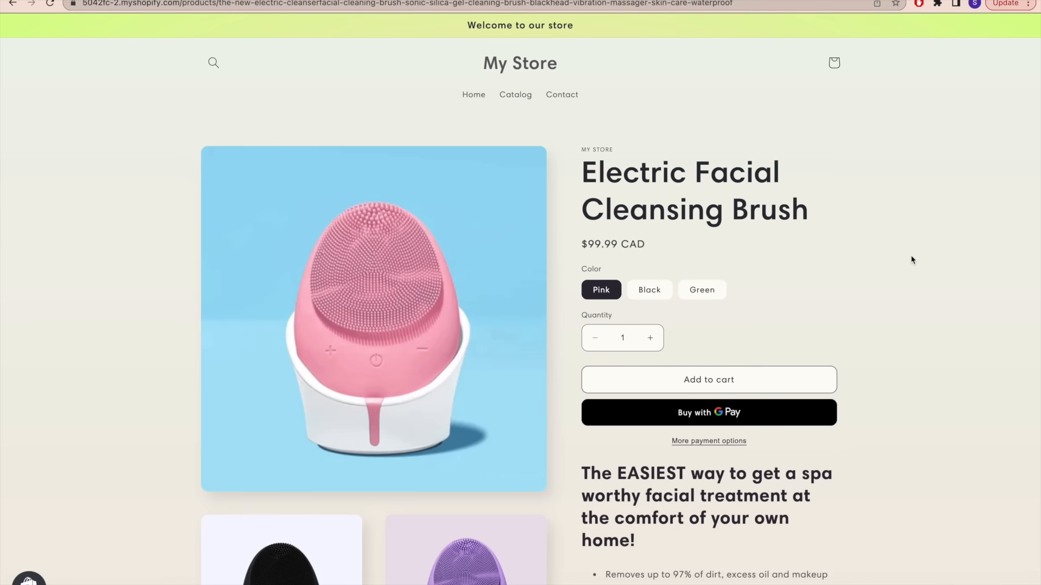
- Review the live product page from its description down to the collapsible rows, and return to the "My Store" title in the header
scroll(912, 260, down, 5)
scroll(912, 260, down, 9)
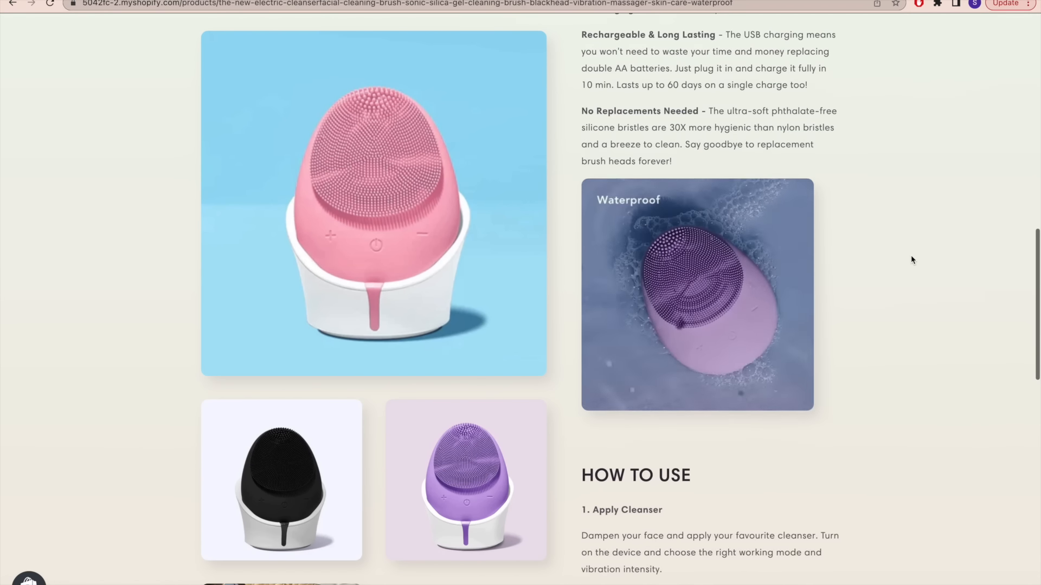
scroll(911, 260, down, 8)
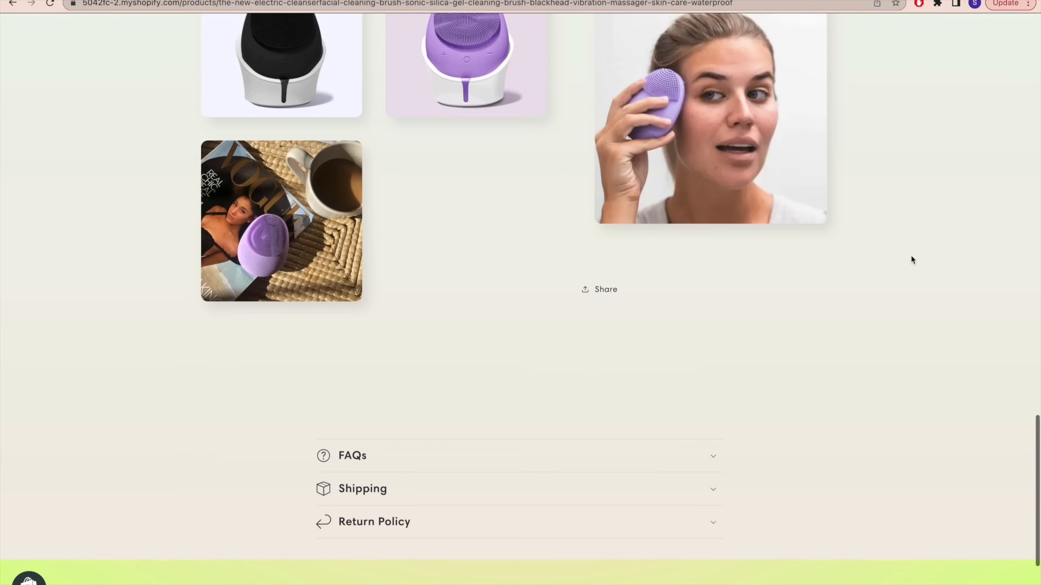
click(618, 465)
scroll(617, 476, down, 1)
scroll(617, 476, up, 9)
scroll(617, 475, up, 6)
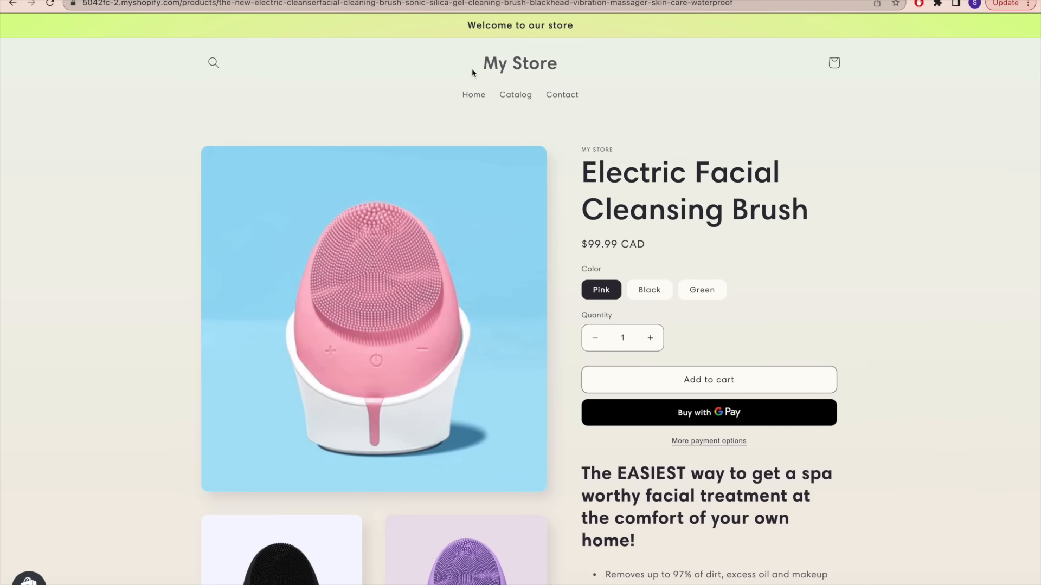
drag(471, 69, 567, 74)
click(571, 137)
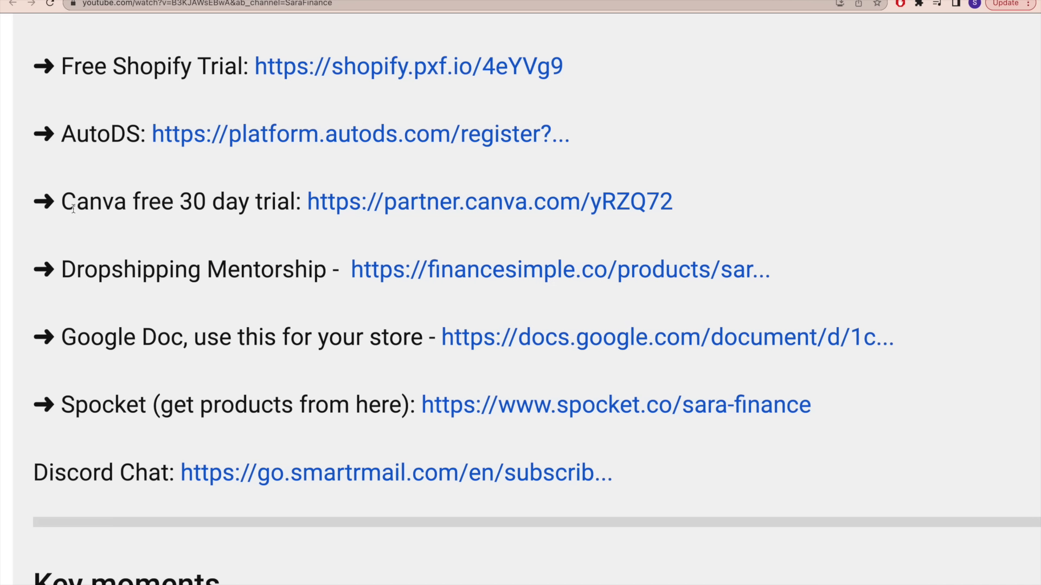
- Switch to Canva through the "Canva free 30 day trial" link in the video description and start the free Pro trial
drag(63, 204, 311, 216)
click(311, 217)
click(353, 213)
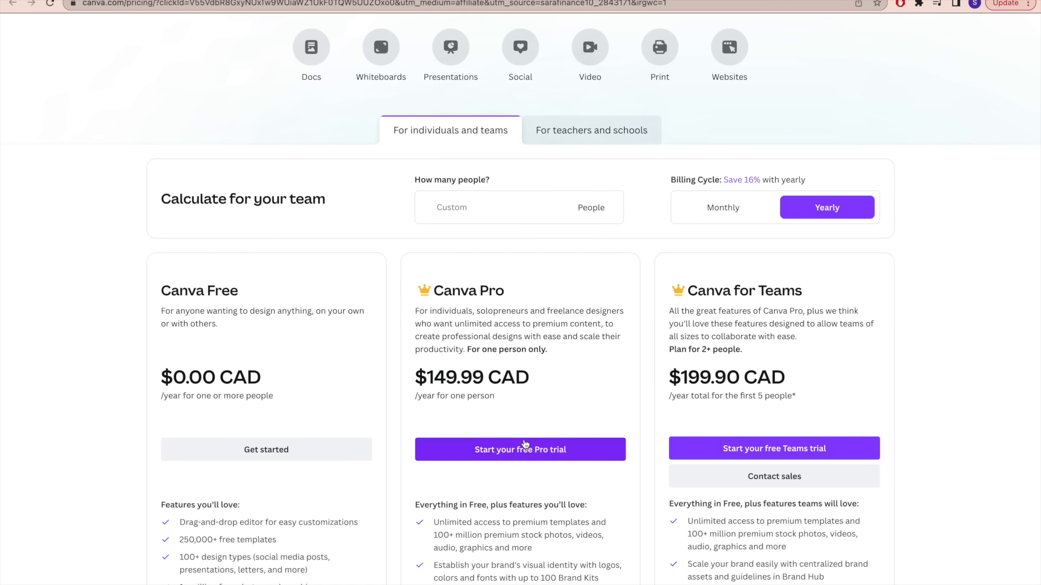
click(590, 455)
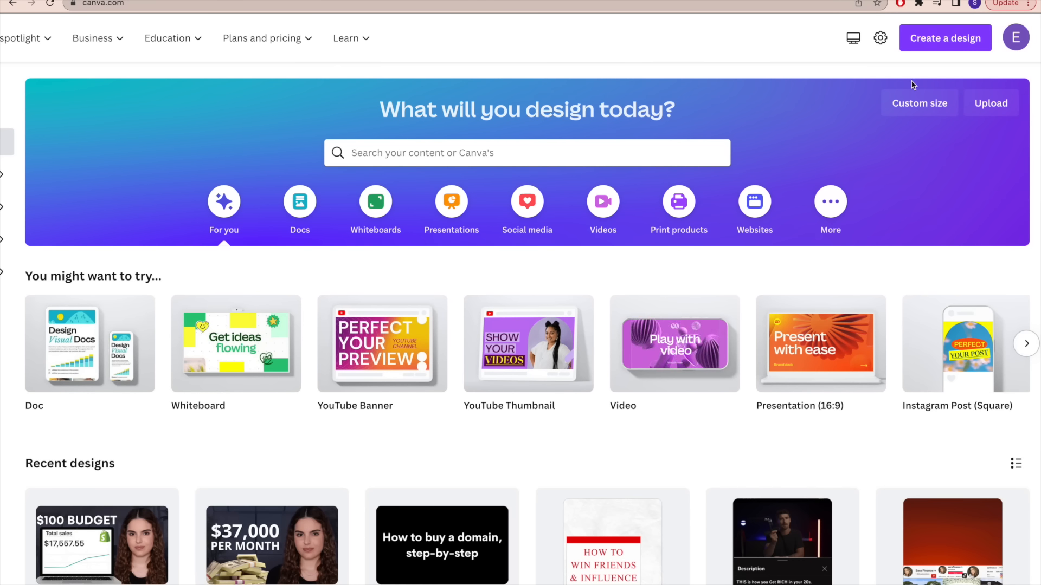
- Create a new custom-size design 800 px wide and 200 px high for the store logo
click(927, 39)
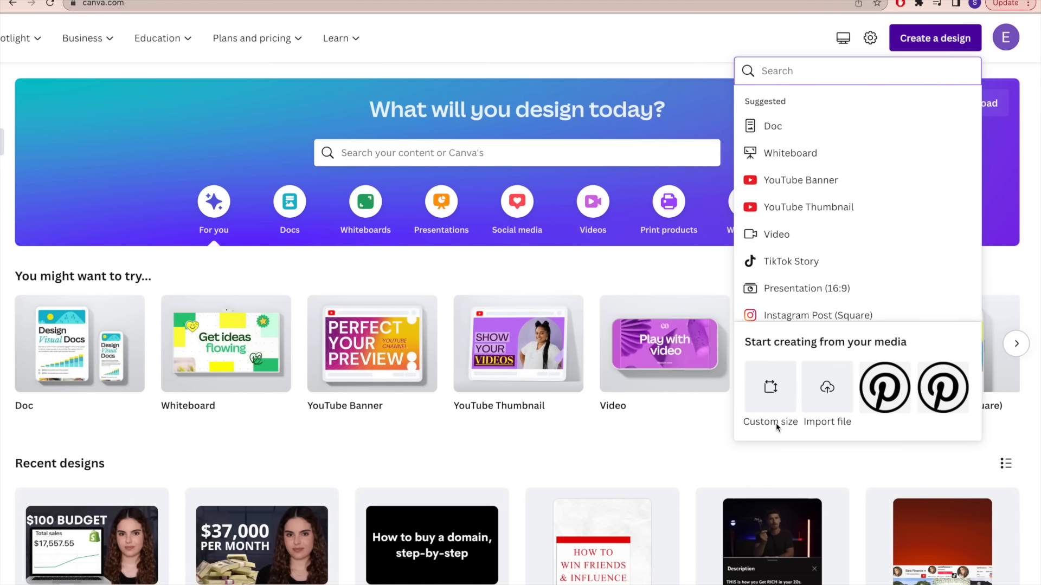
click(772, 388)
text(800)
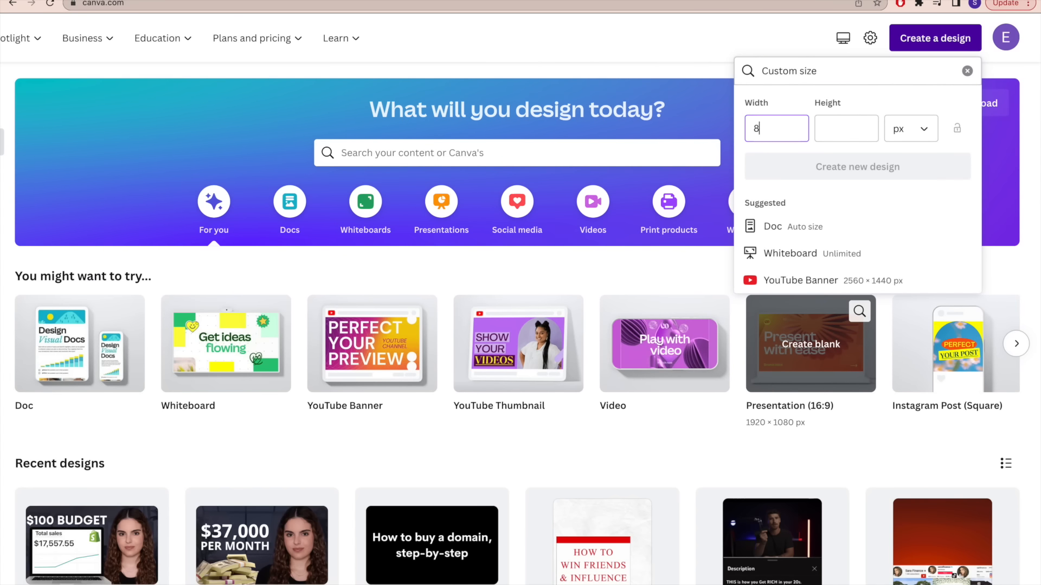
key(Tab)
text(200)
key(Return)
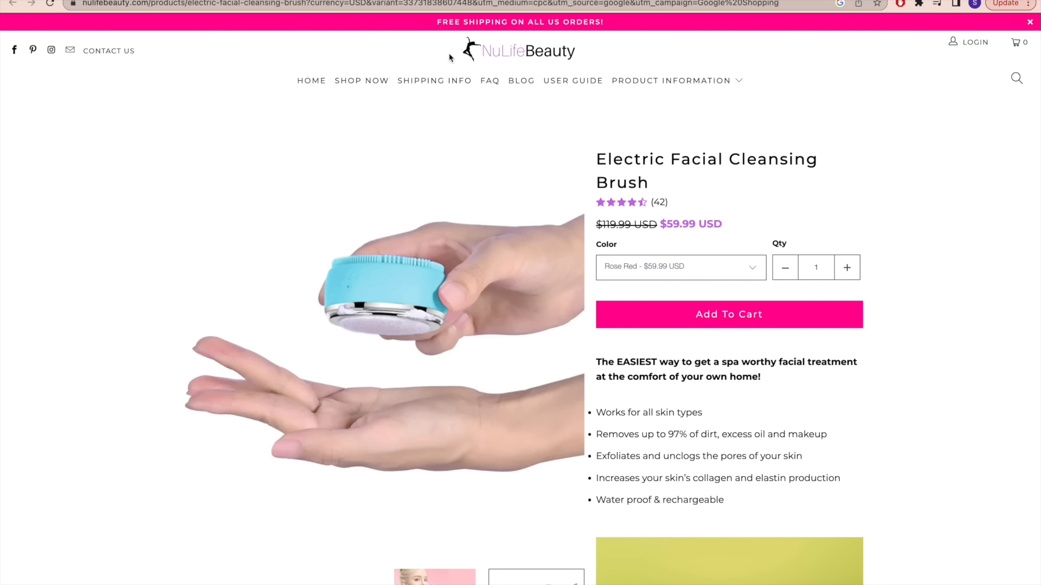
- Examine the header logo on the NuLifeBeauty product page as a reference for the store logo
drag(449, 58, 568, 52)
click(613, 65)
drag(449, 53, 569, 54)
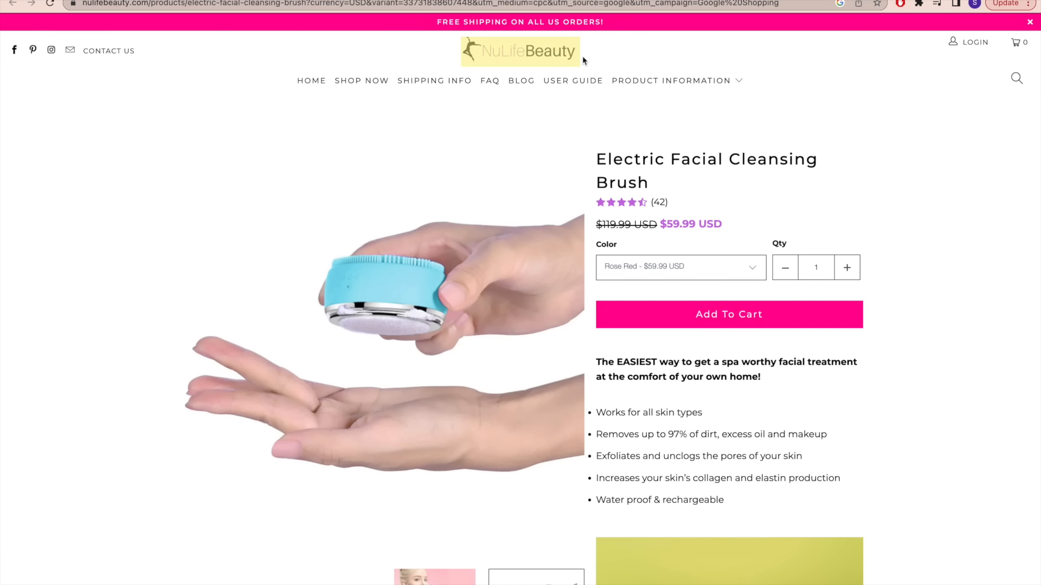
click(595, 57)
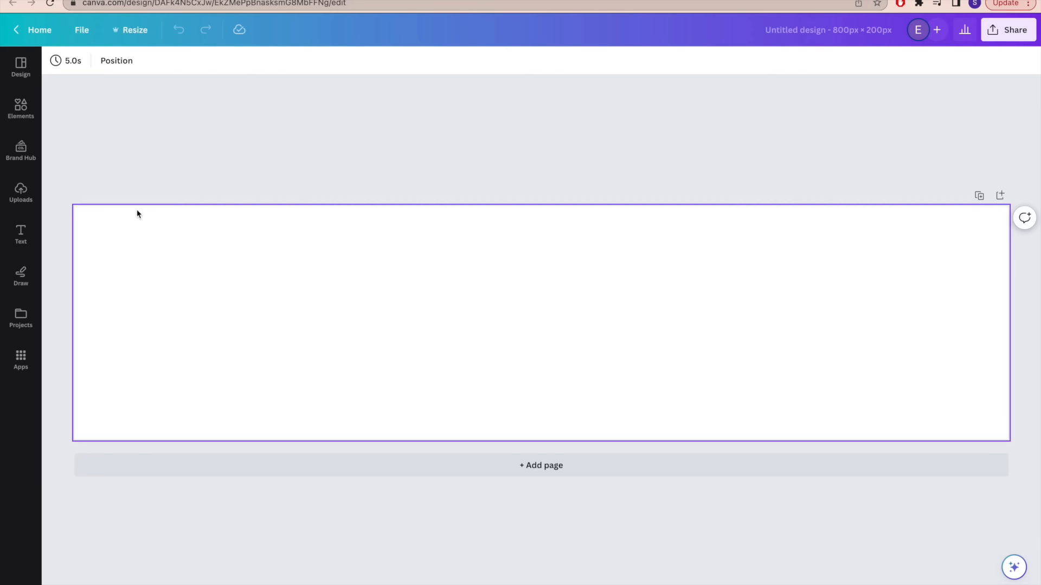
- Clear the old text search and add a heading reading "Peachy Skin Care" to the blank design
click(33, 235)
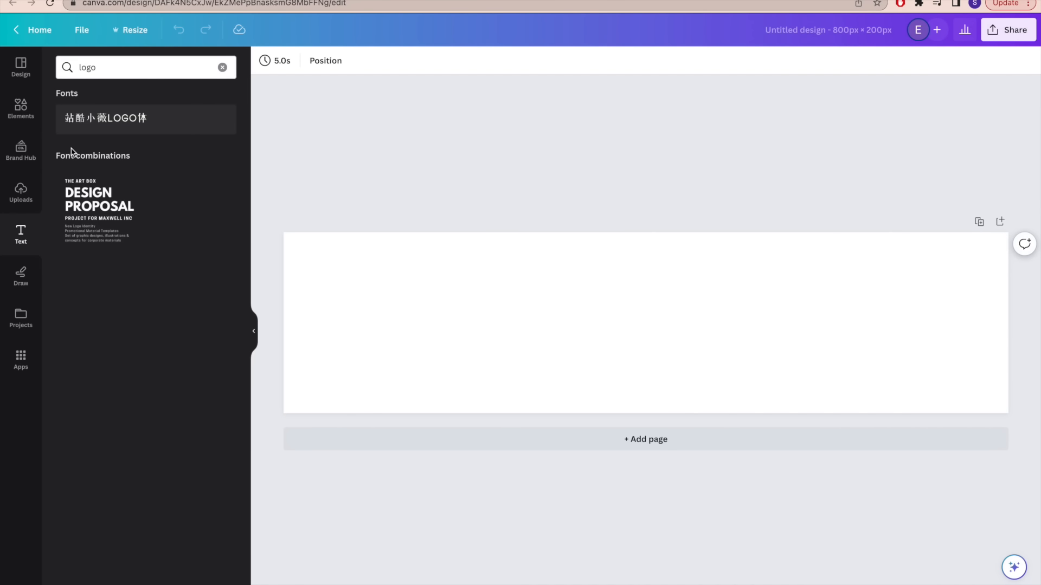
click(222, 68)
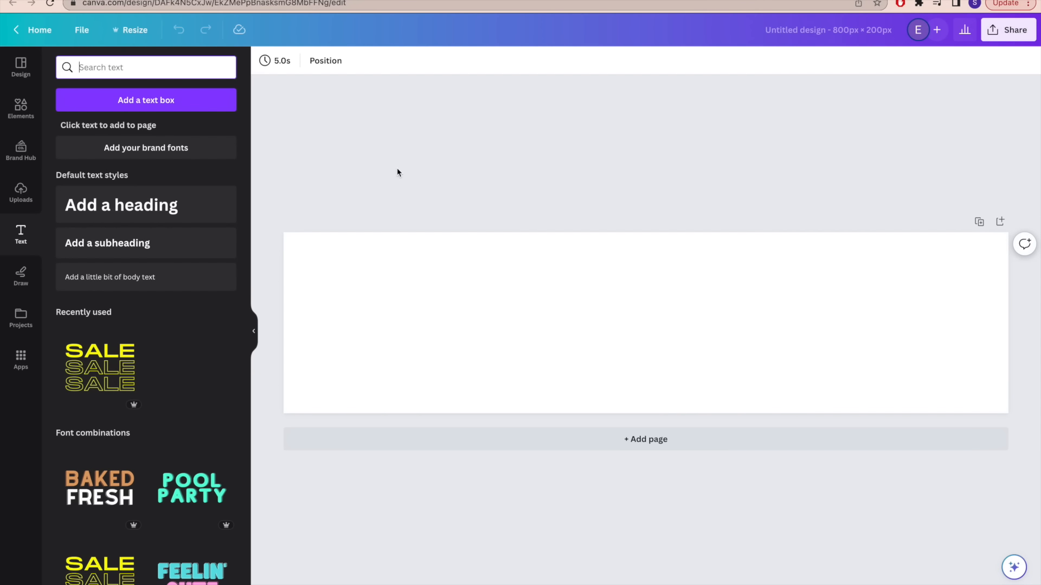
click(179, 203)
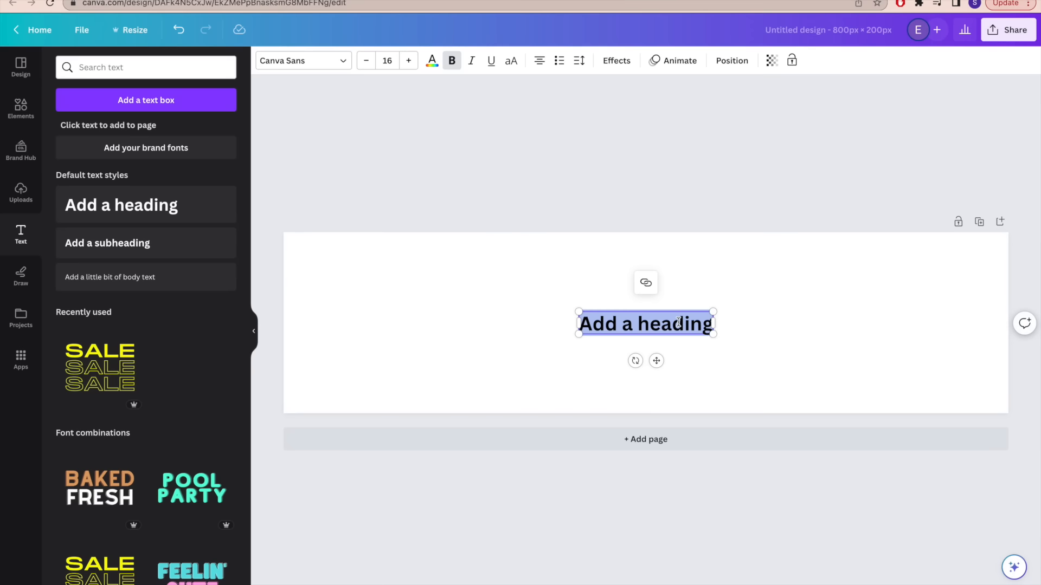
text(Peachy Skin Care)
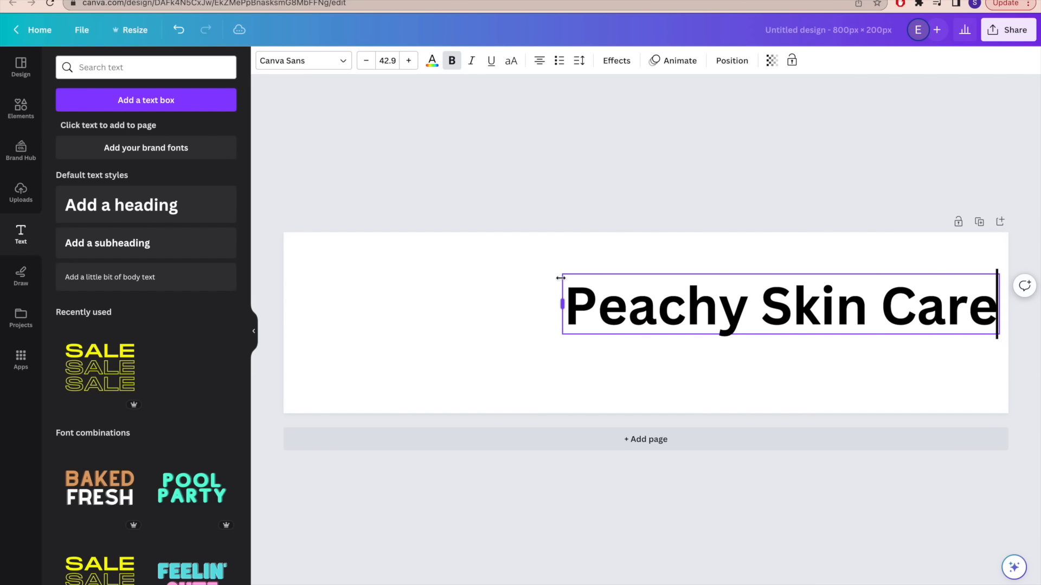
- Enlarge the heading to about 790 px wide, centre it on the canvas, and remove the space between "Peachy" and "Skin"
drag(564, 275, 290, 206)
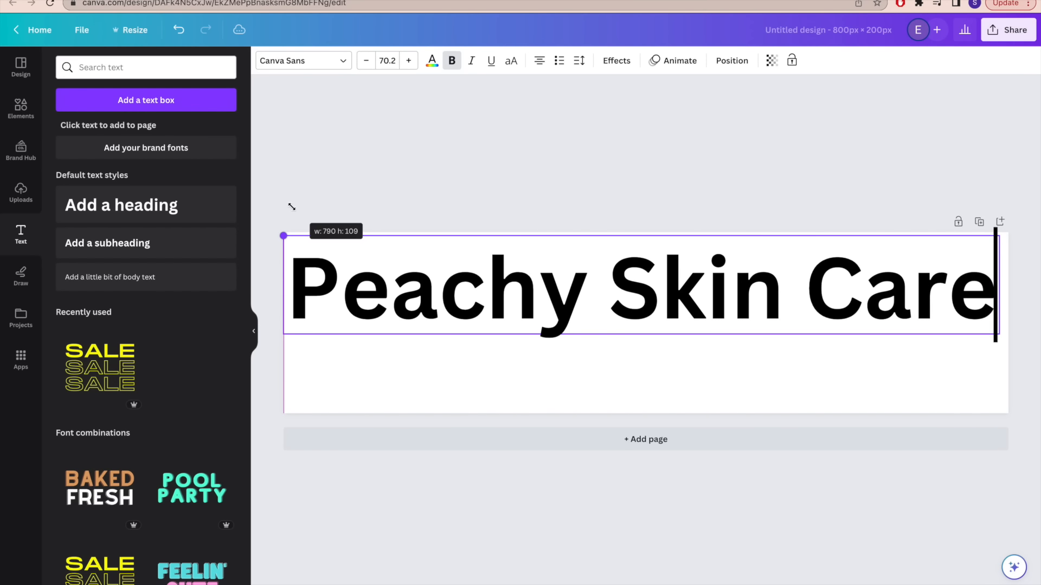
drag(690, 253, 693, 294)
drag(693, 290, 693, 297)
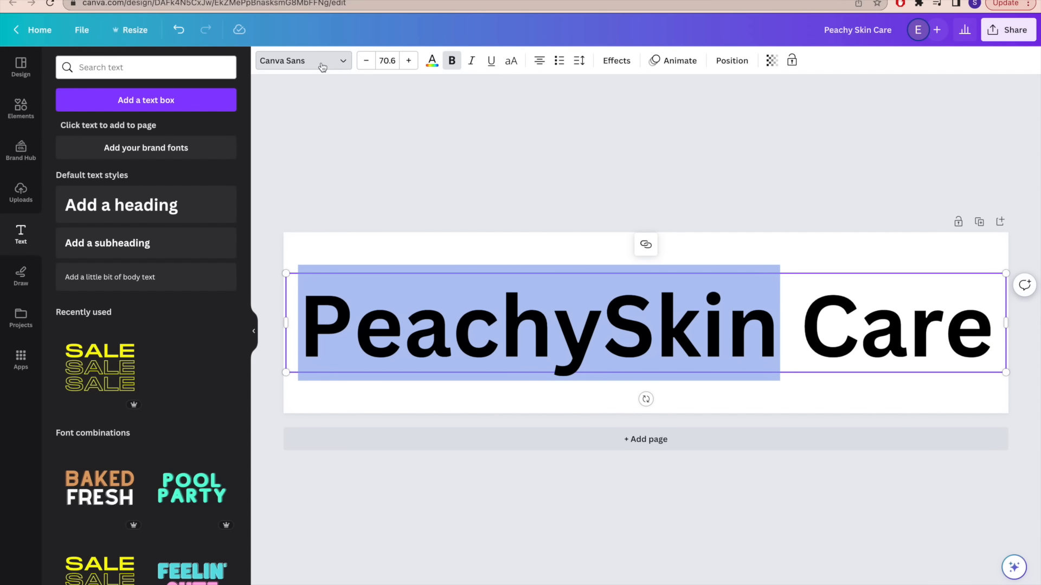
- Restyle the logo text, trying the Afrah font and settling on bold Bernhard Gothic at size 84.2 in muted purple
click(323, 66)
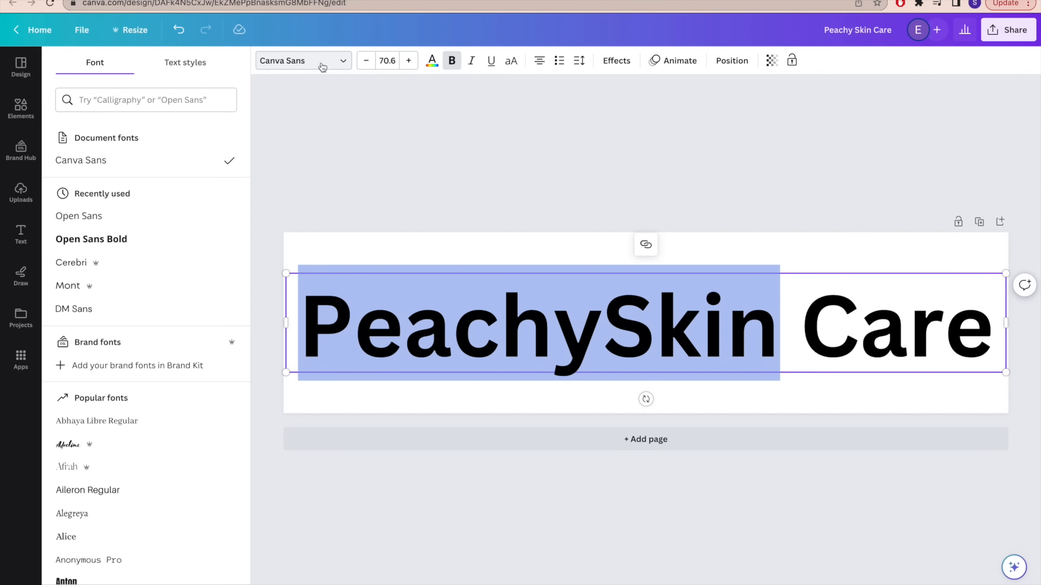
click(103, 473)
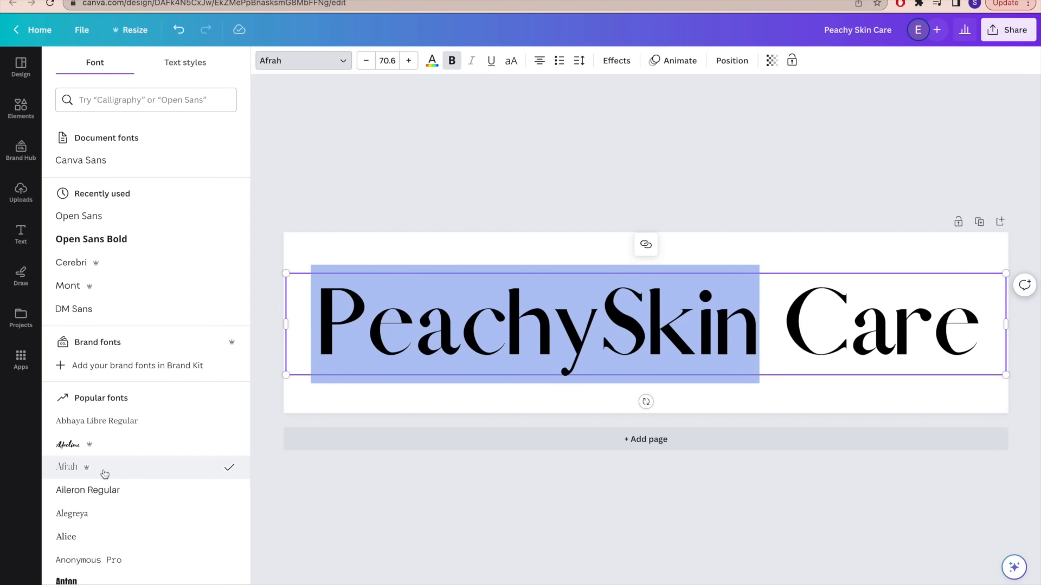
click(794, 259)
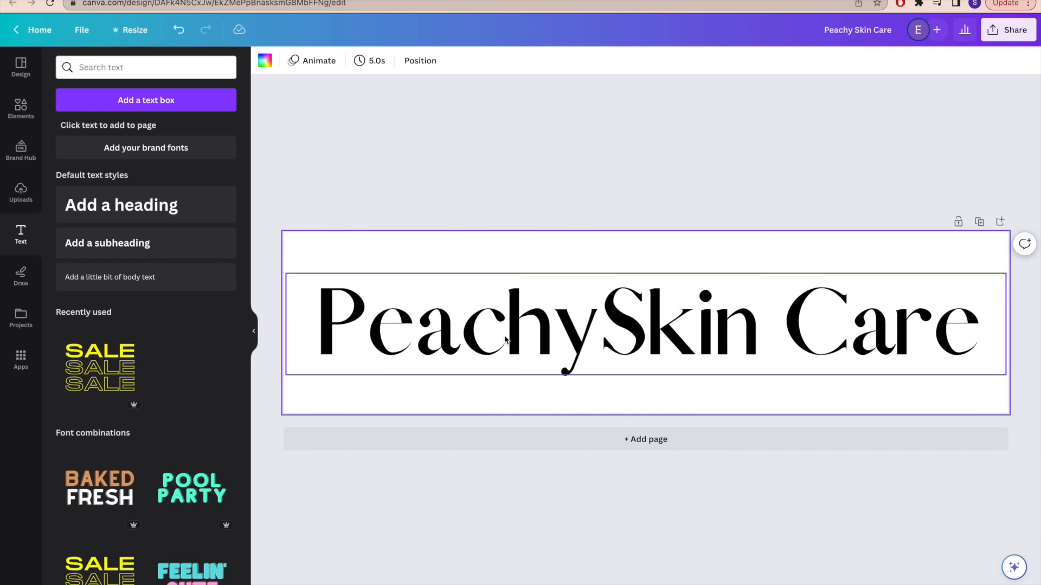
click(506, 340)
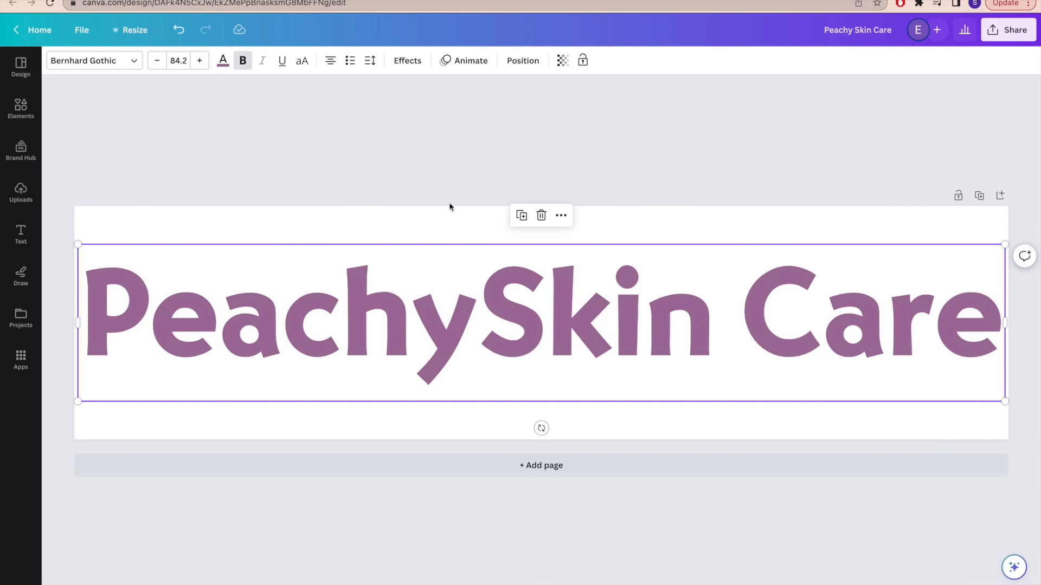
click(362, 189)
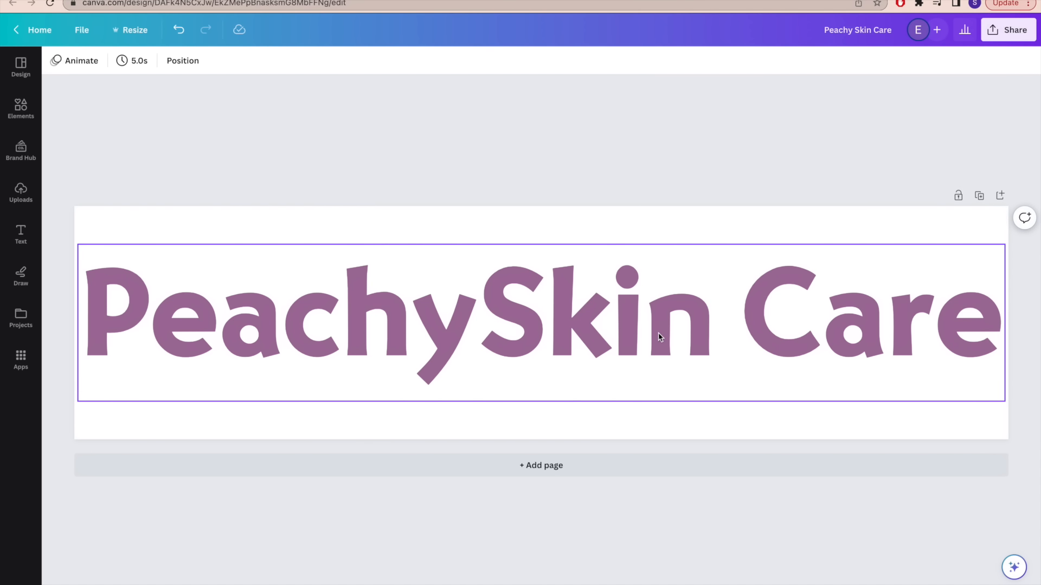
- Download the logo as a 2,500 × 625 px PNG with a transparent background
click(984, 30)
click(838, 327)
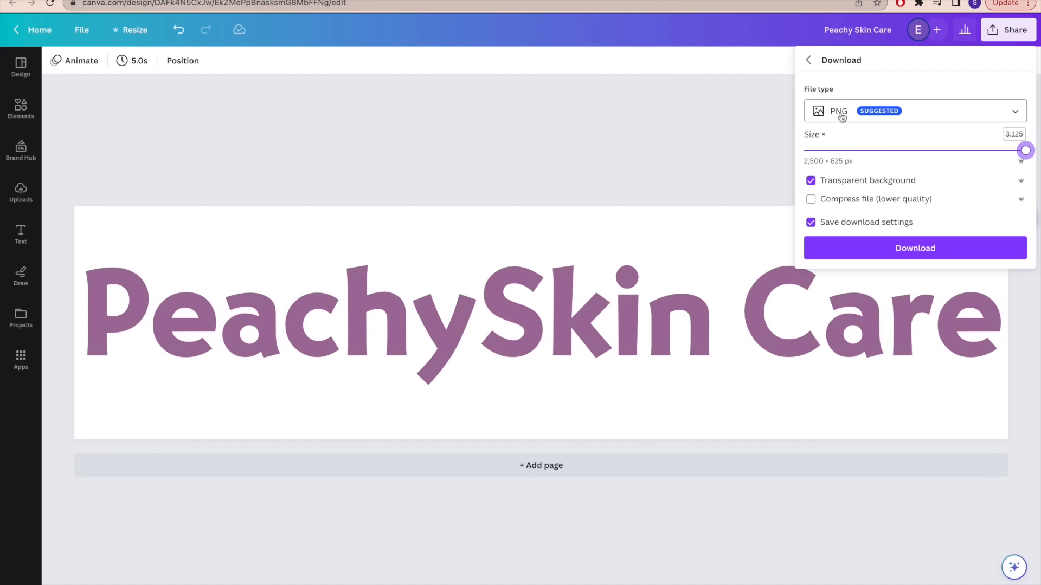
click(844, 250)
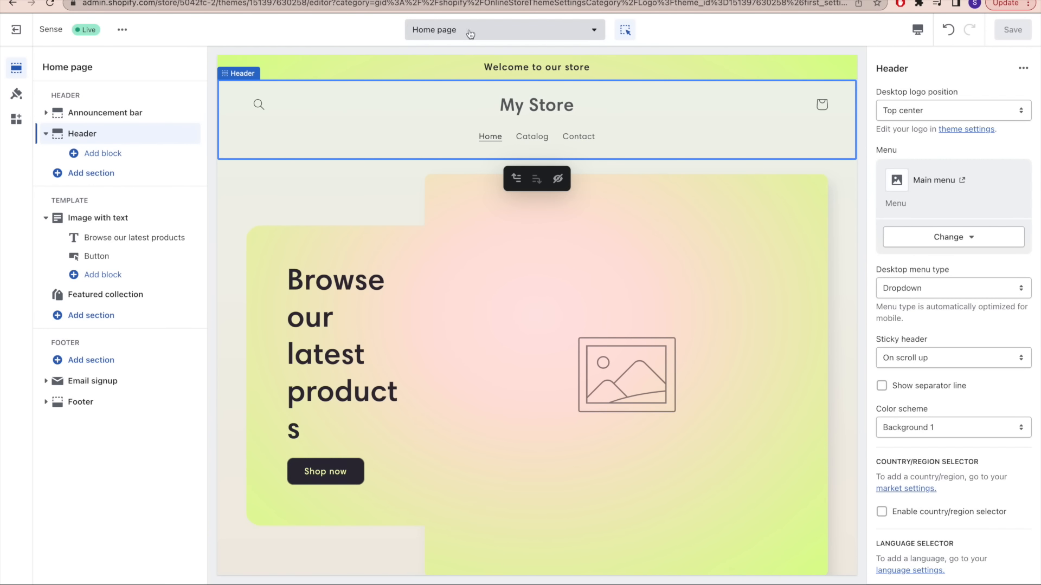
- Switch to the Shopify theme editor, set Peachy_Skin_Care_1 as the theme logo with a 300px desktop width, and save
click(16, 93)
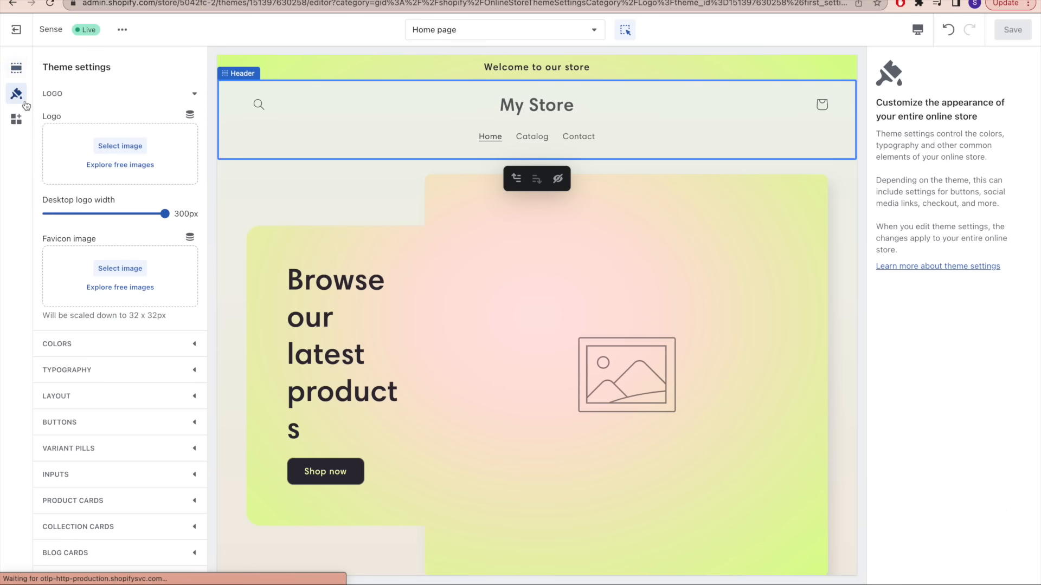
click(72, 97)
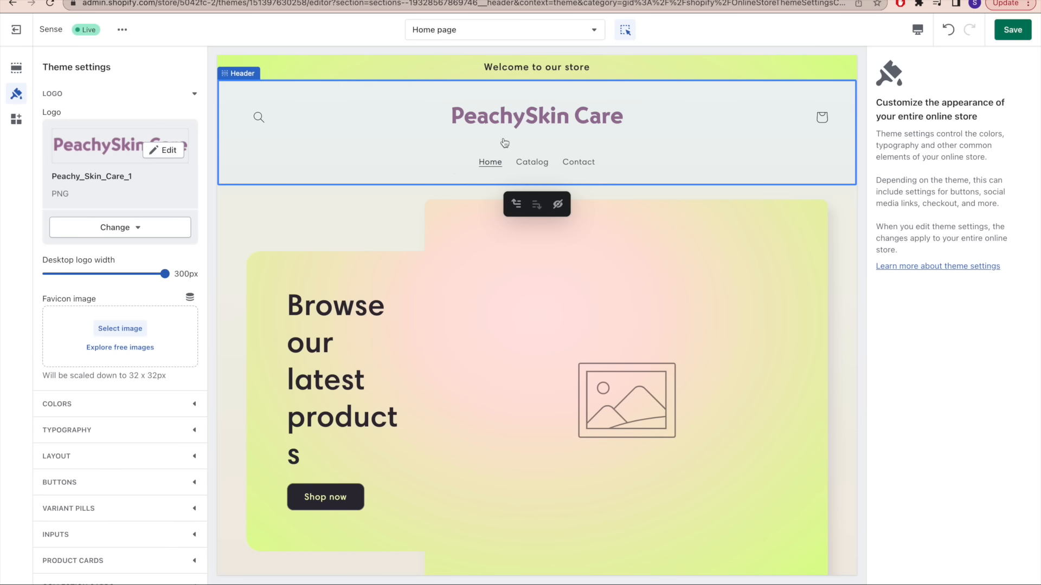
drag(164, 275, 201, 293)
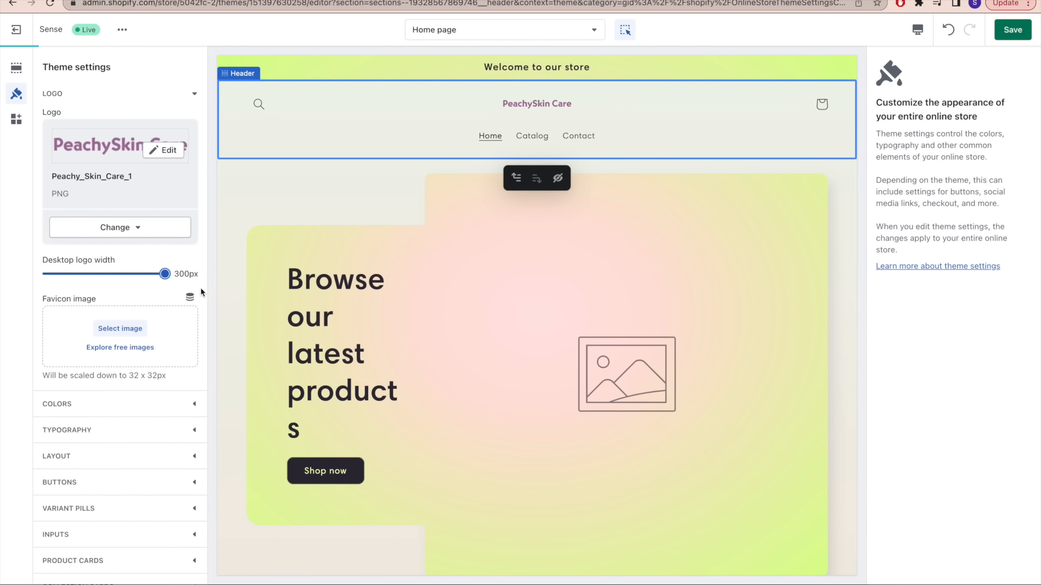
click(1025, 34)
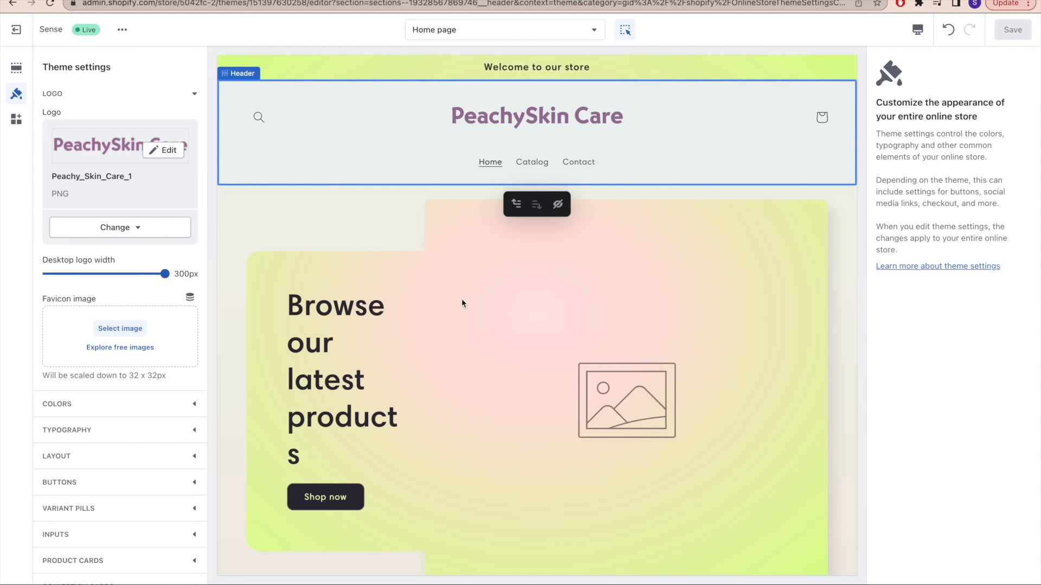
- Set the photo of the smiling woman as the image of the home page's Image with text section
scroll(461, 404, down, 10)
scroll(461, 405, up, 10)
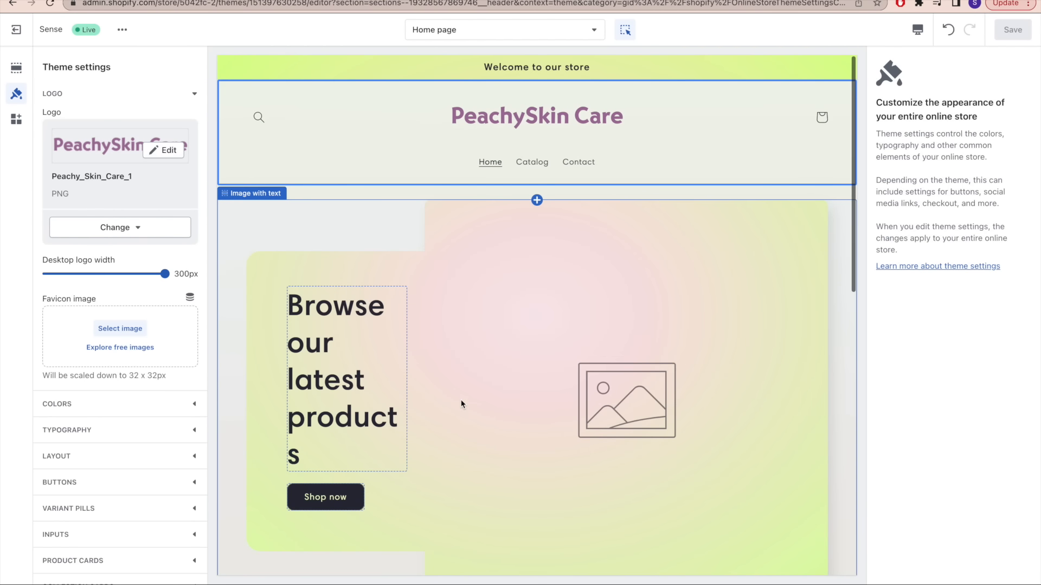
click(16, 67)
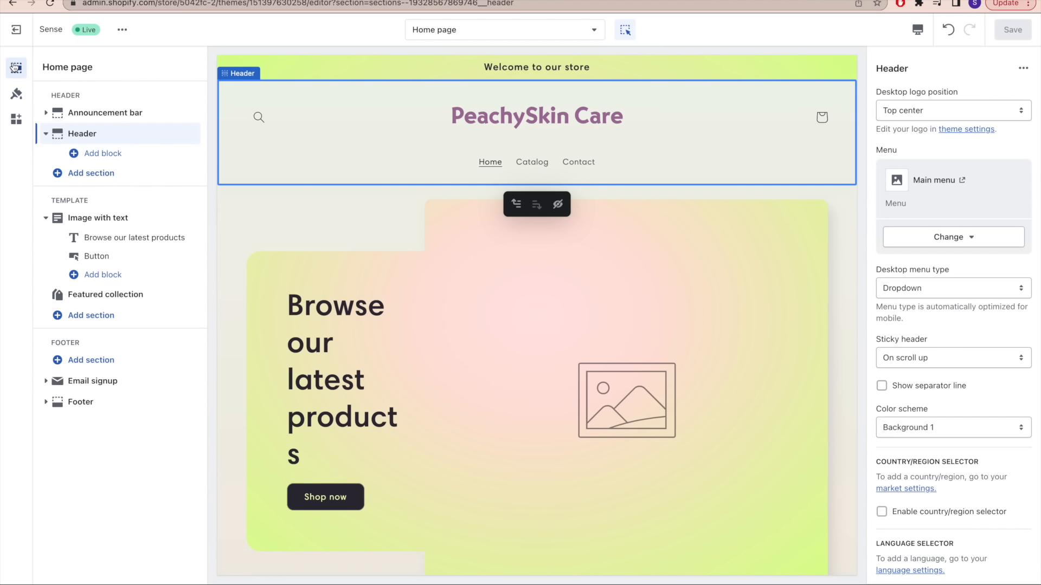
click(510, 508)
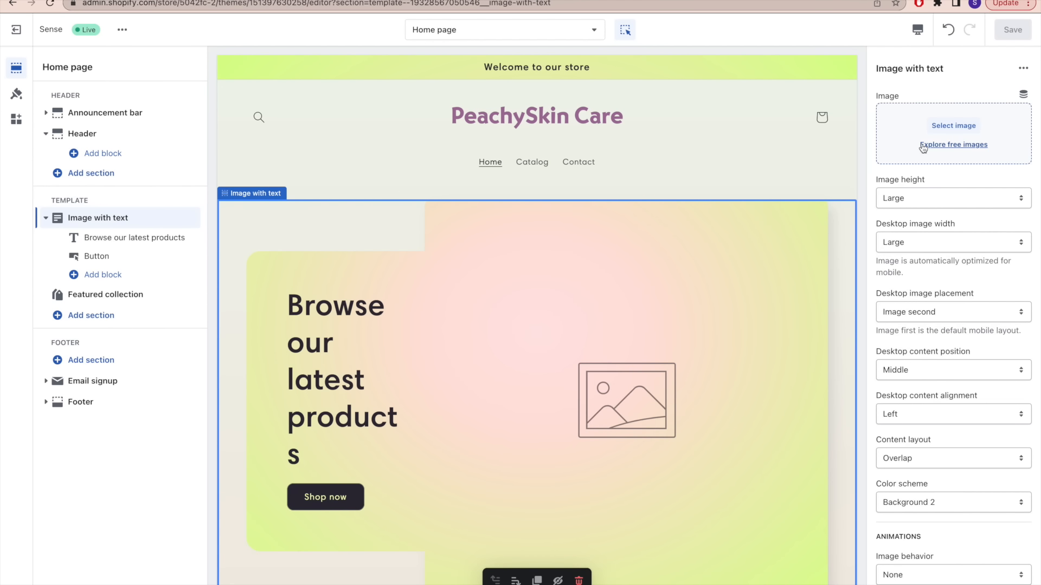
click(953, 125)
click(776, 548)
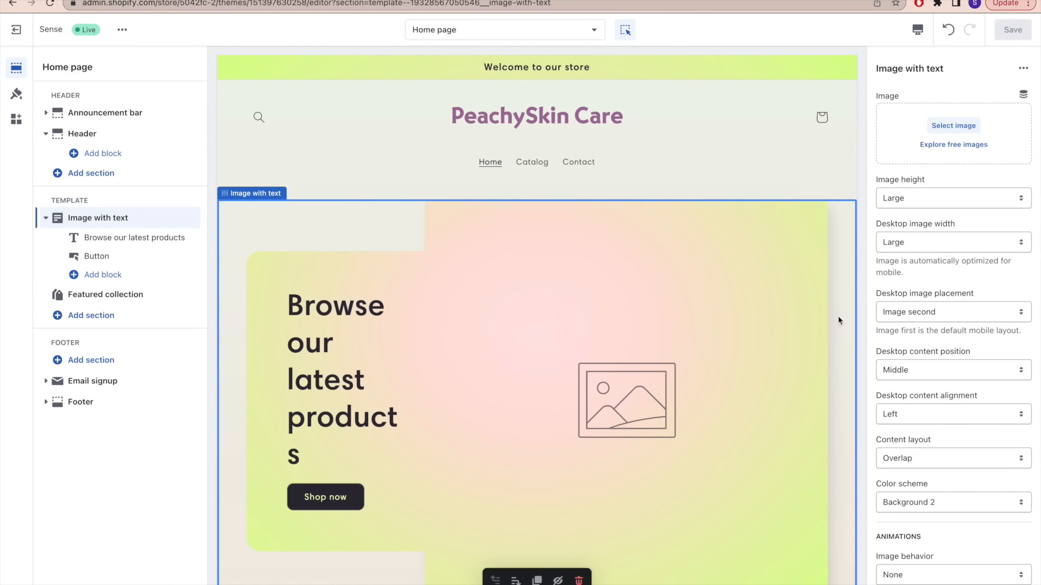
- Change the section's heading to "FEEL YOUNG AND BEAUTIFUL" at Small size, and check its button's label and link
click(308, 461)
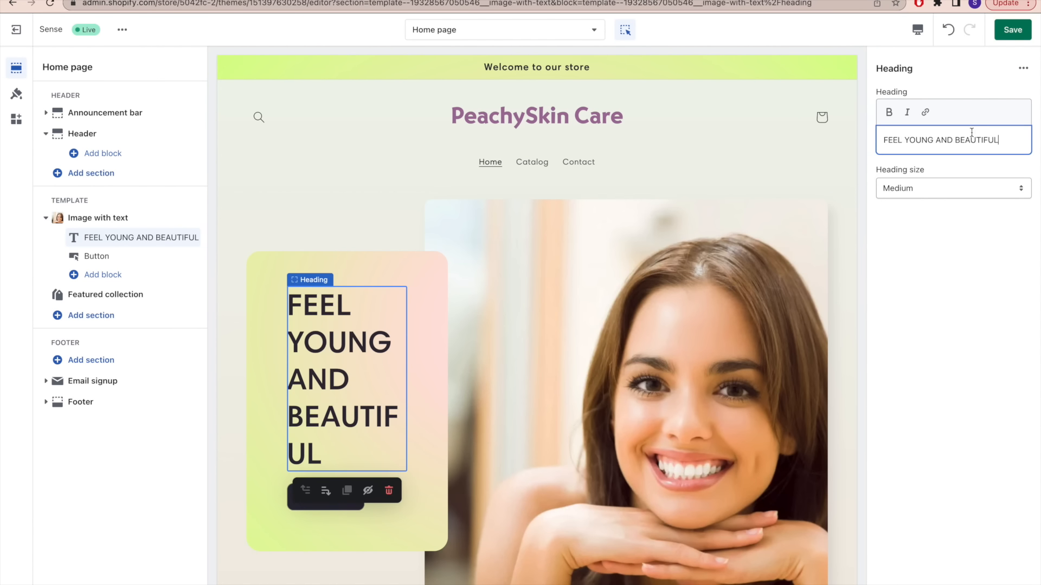
click(970, 188)
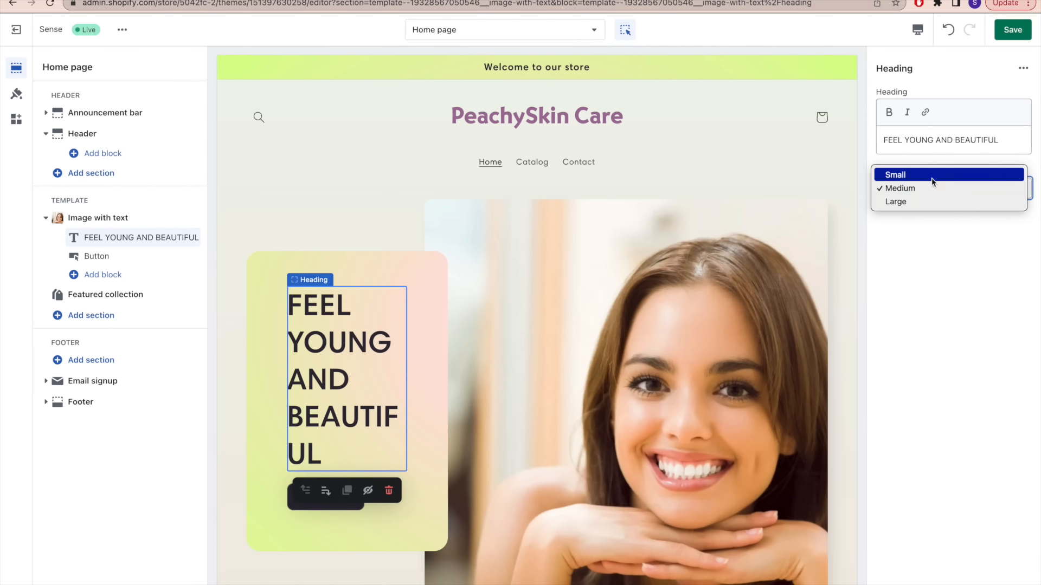
click(932, 174)
click(121, 261)
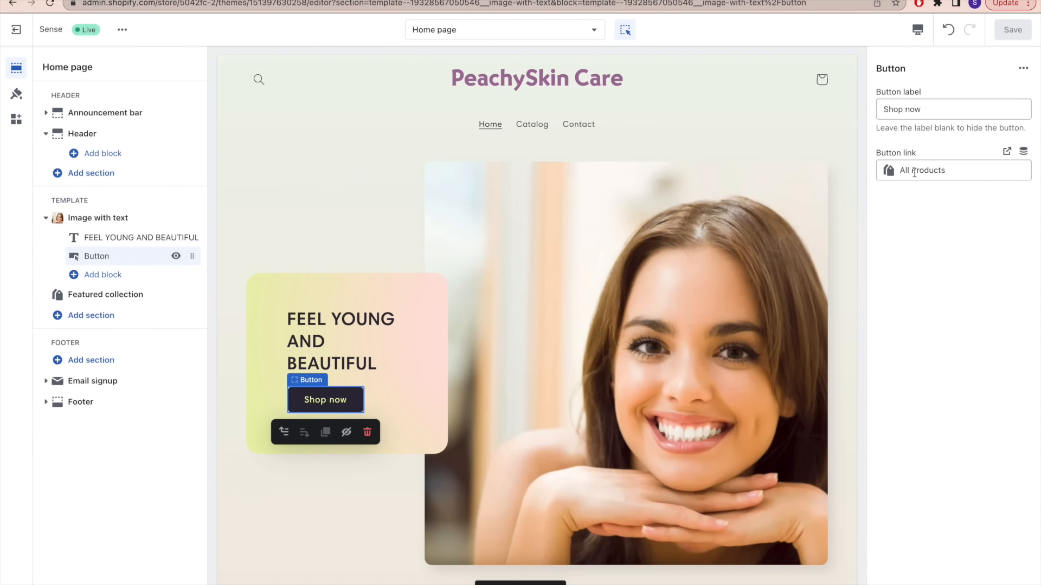
- Set the Featured collection section to 2 columns on desktop and save the home page
click(132, 298)
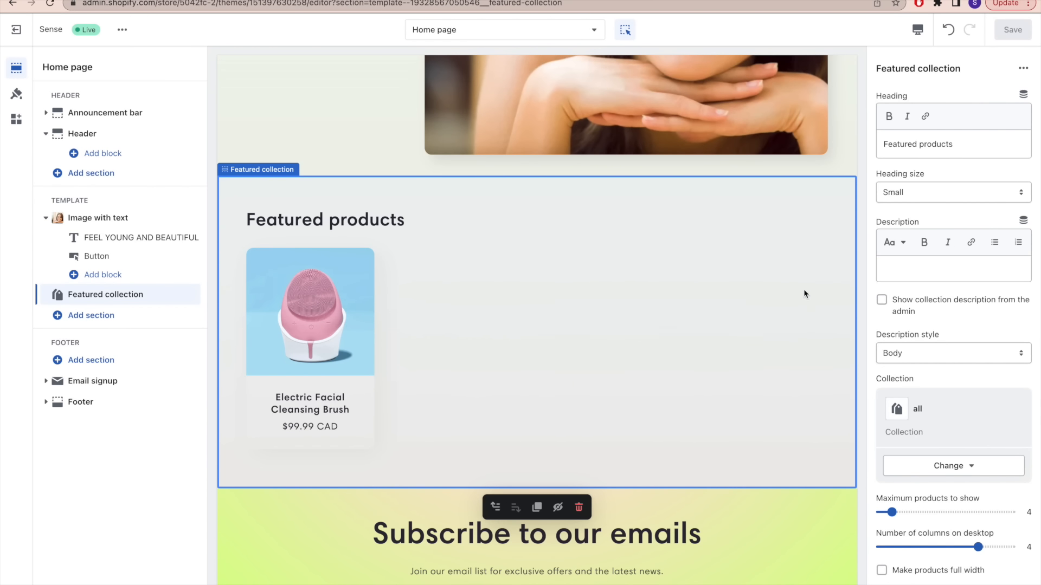
scroll(813, 336, down, 1)
drag(978, 548, 922, 550)
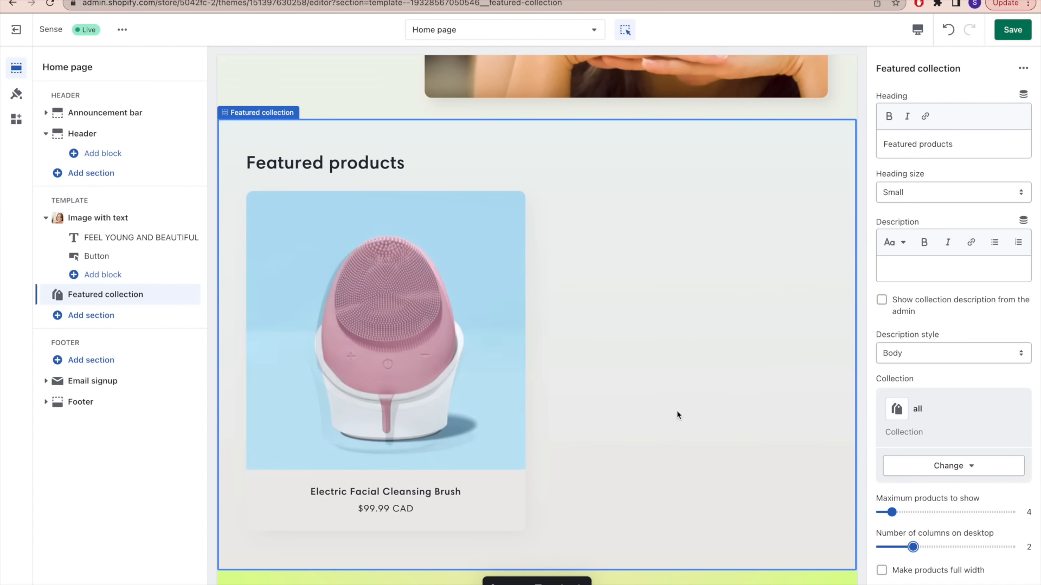
click(1011, 30)
- Check the home page from footer to header, and open the Default product template for editing
scroll(665, 288, down, 4)
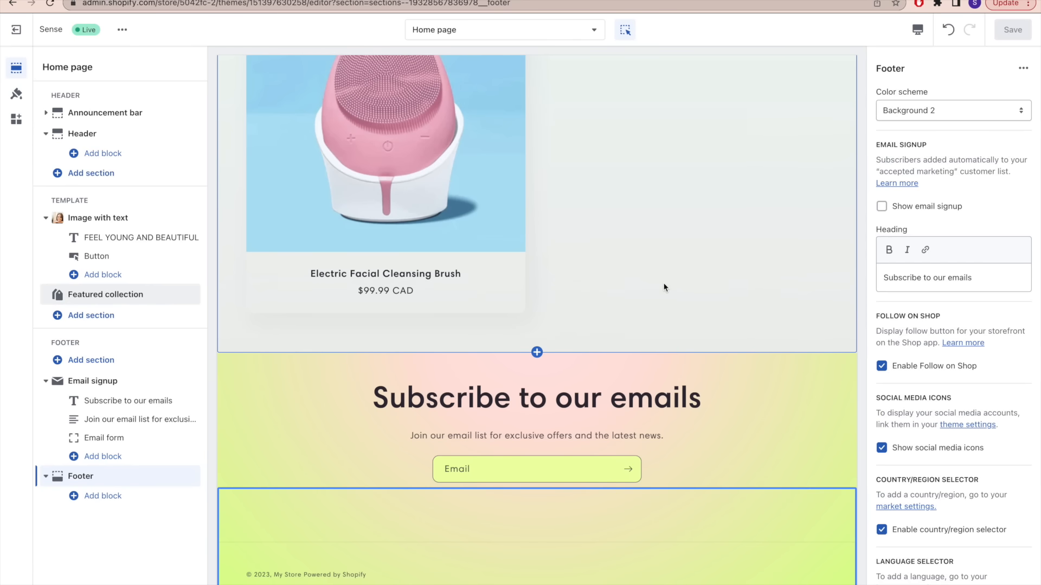
scroll(666, 288, up, 10)
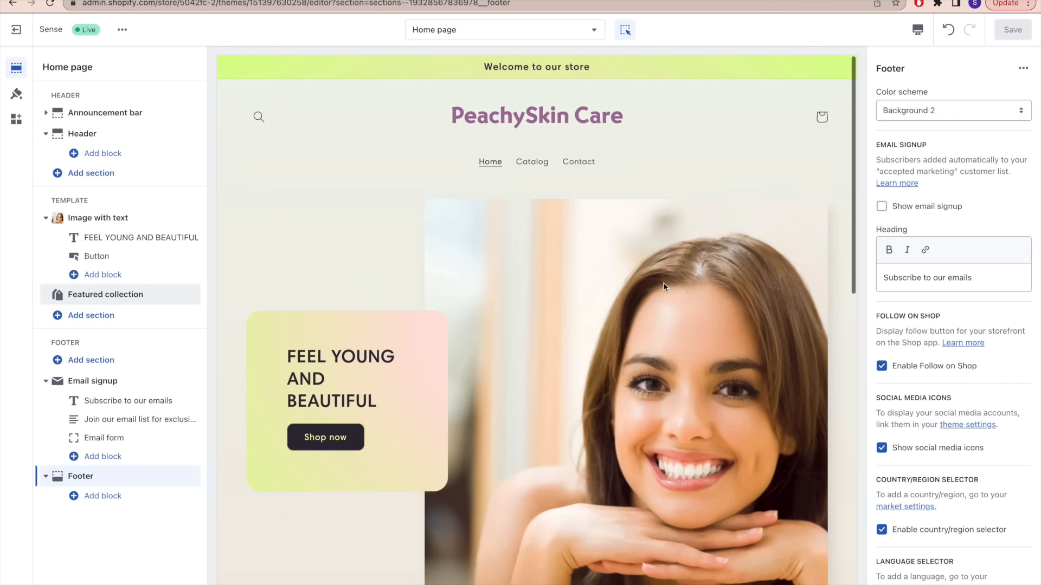
click(479, 31)
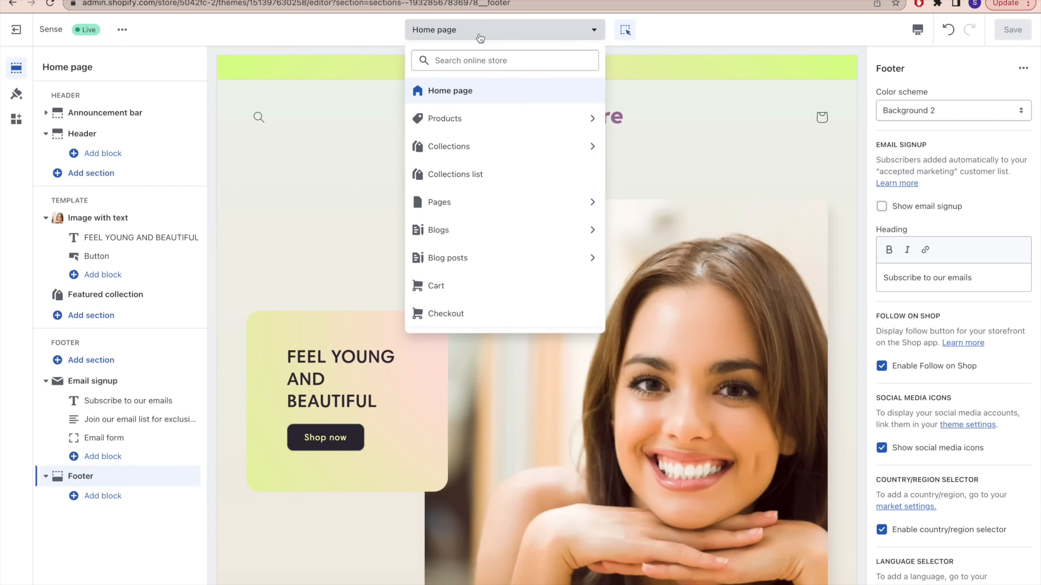
click(453, 115)
click(482, 123)
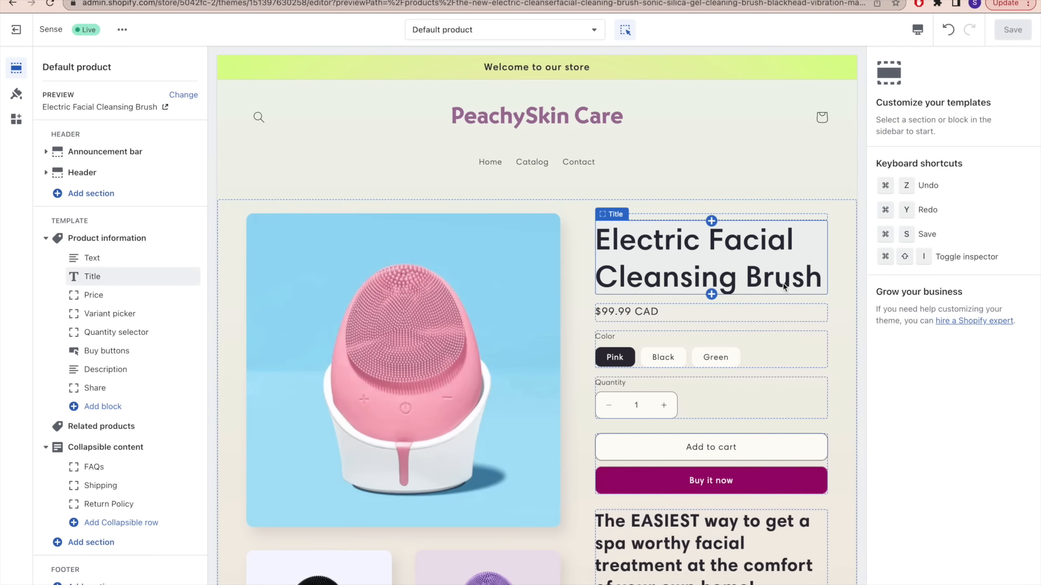
- Review the product page and the Related products section's settings, and hide the Related products section
scroll(783, 287, down, 3)
scroll(783, 287, down, 15)
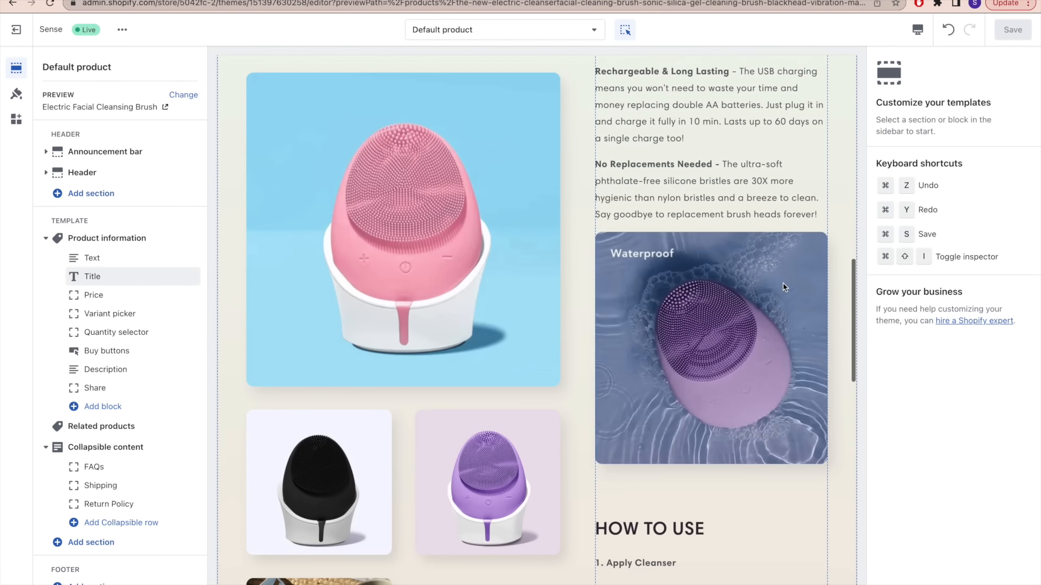
scroll(782, 287, down, 10)
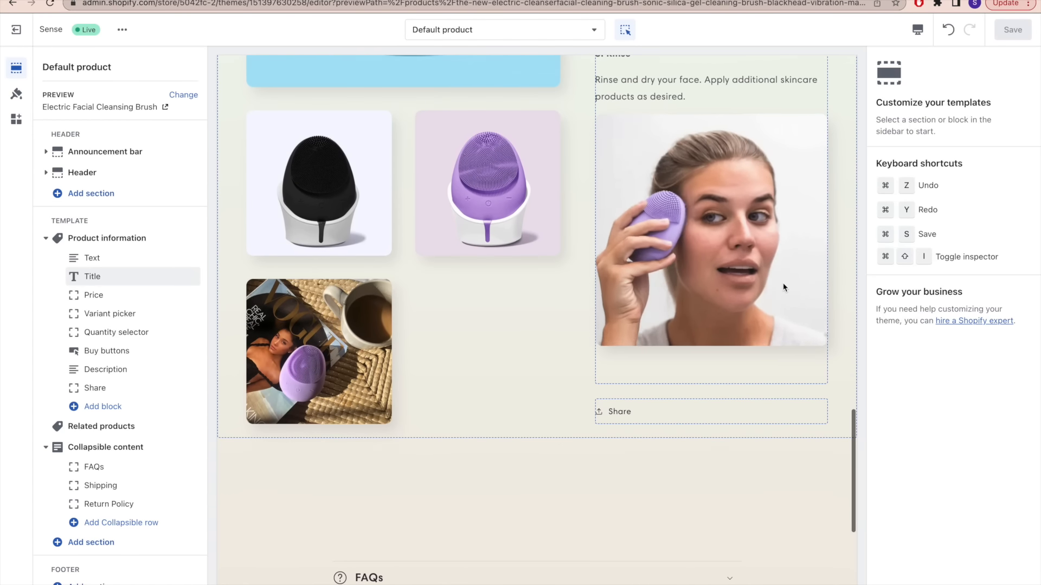
scroll(783, 288, up, 15)
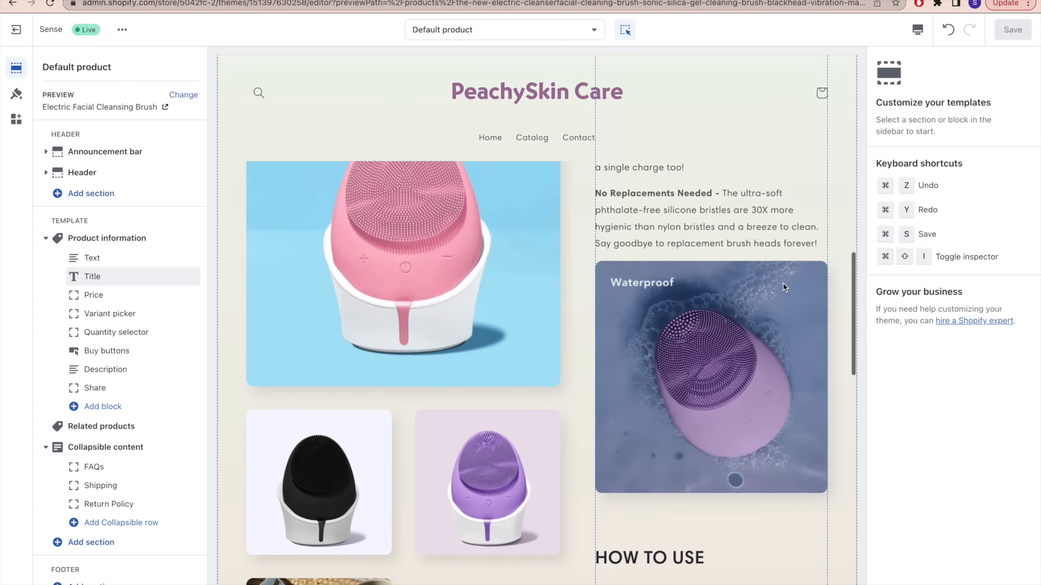
scroll(783, 287, up, 10)
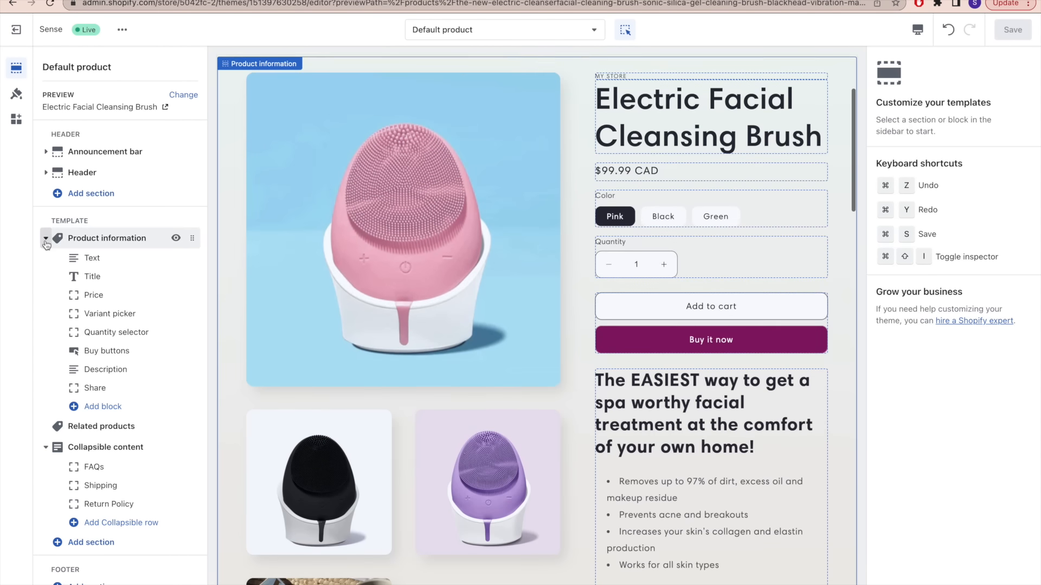
click(46, 239)
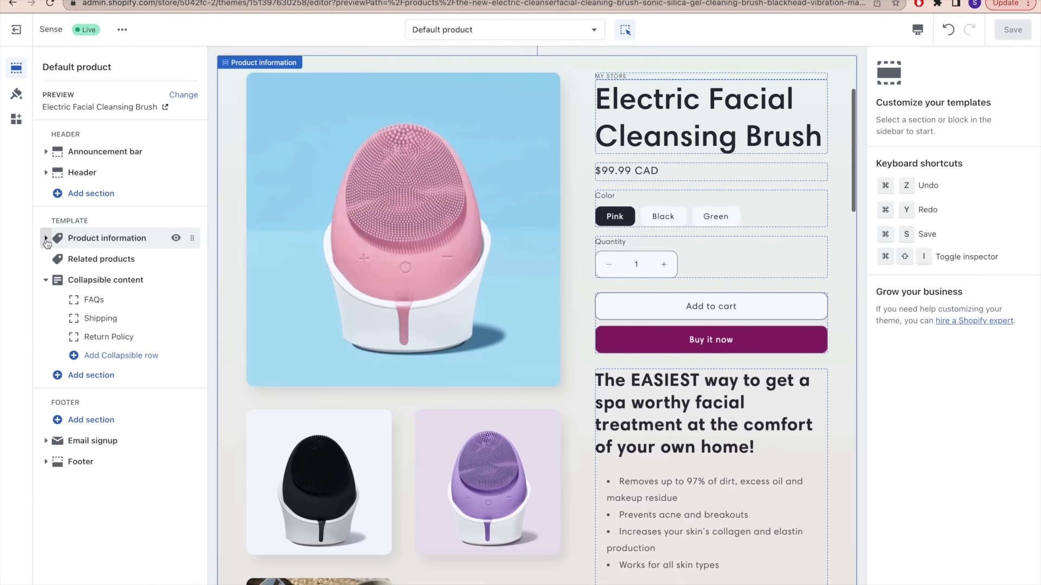
click(101, 259)
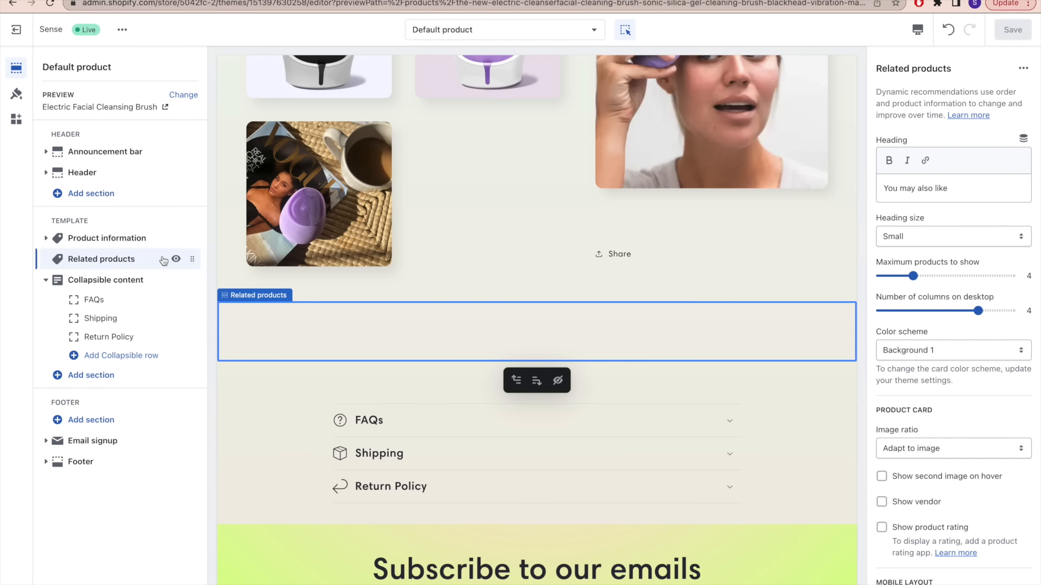
scroll(935, 500, down, 3)
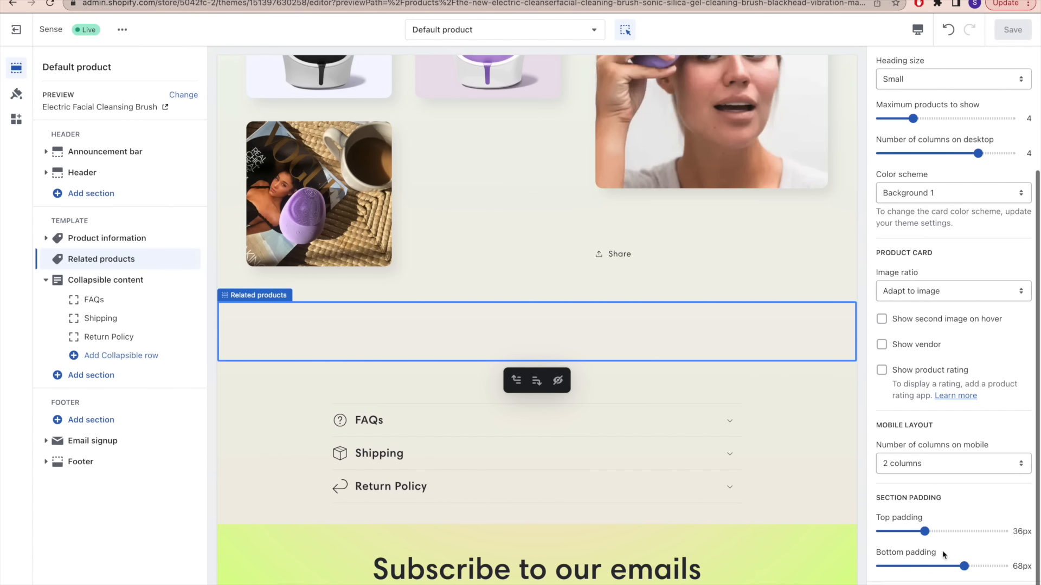
click(176, 260)
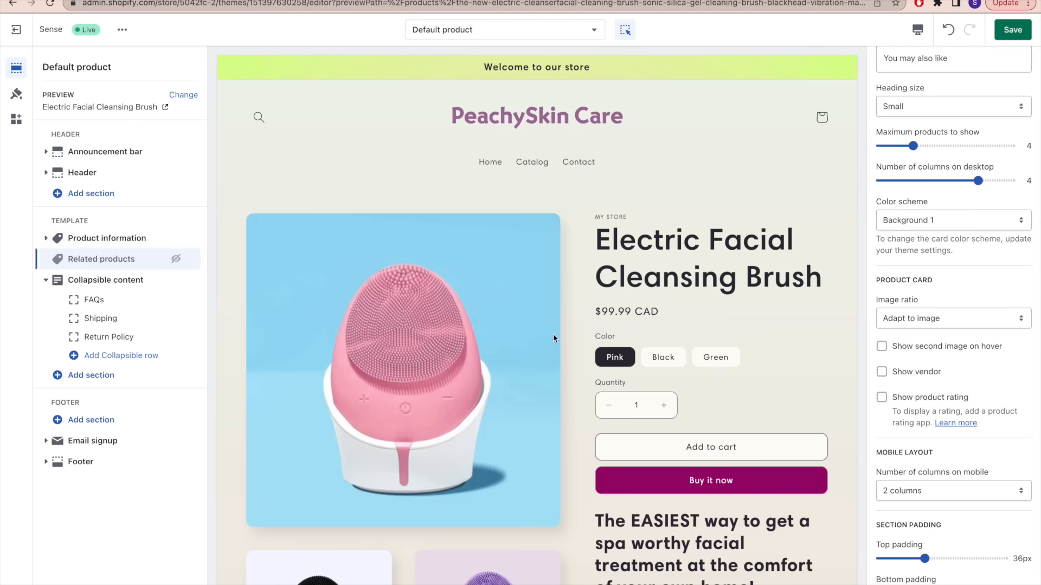
- Remove the Vendor value from the Text block above the product title and save the template
scroll(539, 379, down, 3)
scroll(537, 382, up, 1)
scroll(538, 381, up, 2)
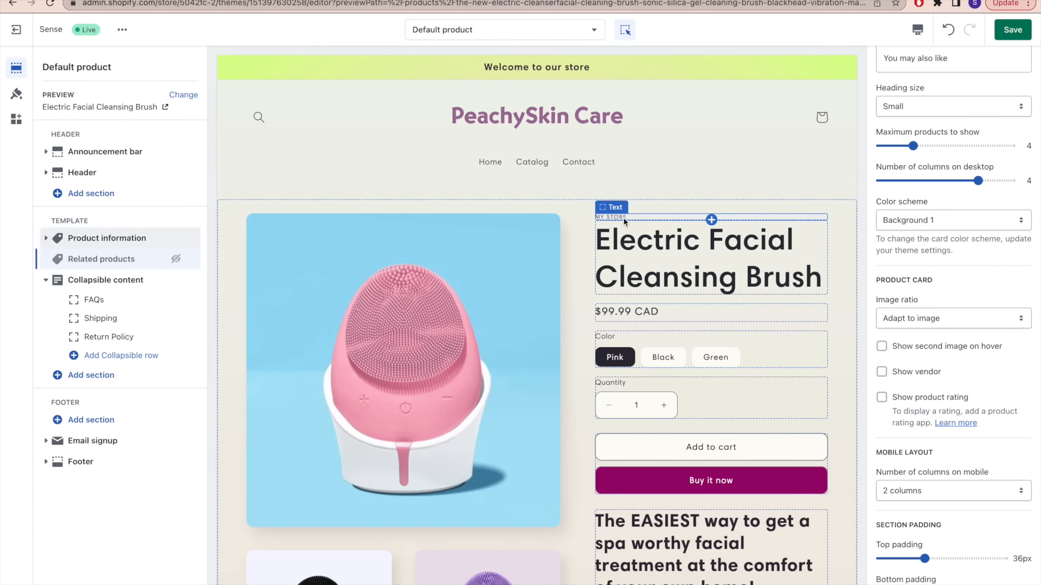
click(624, 218)
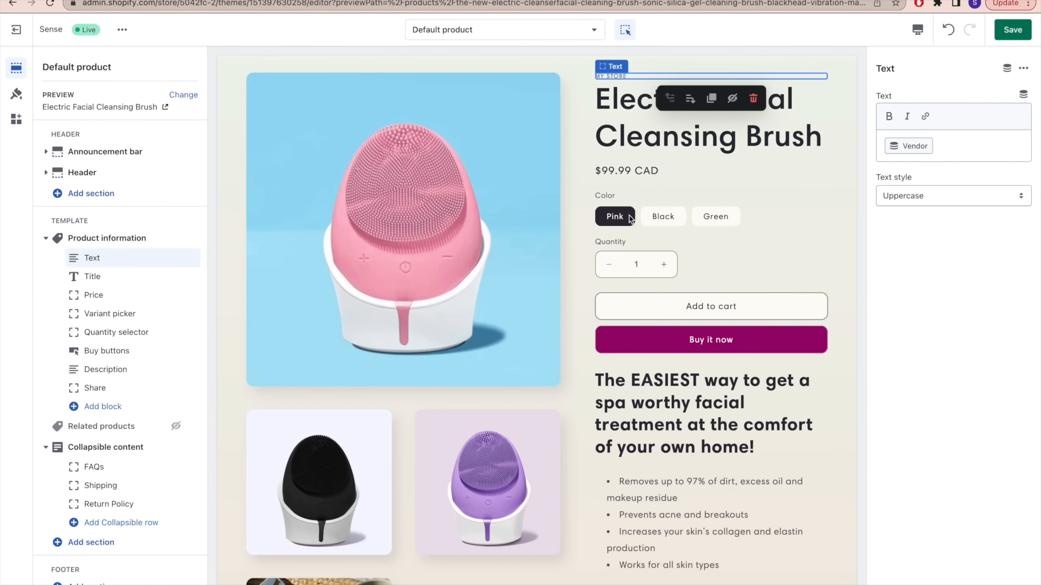
click(940, 140)
key(BackSpace)
- Hide the Share block of the Product information section, and open the Collapsible content section's settings
scroll(827, 271, down, 15)
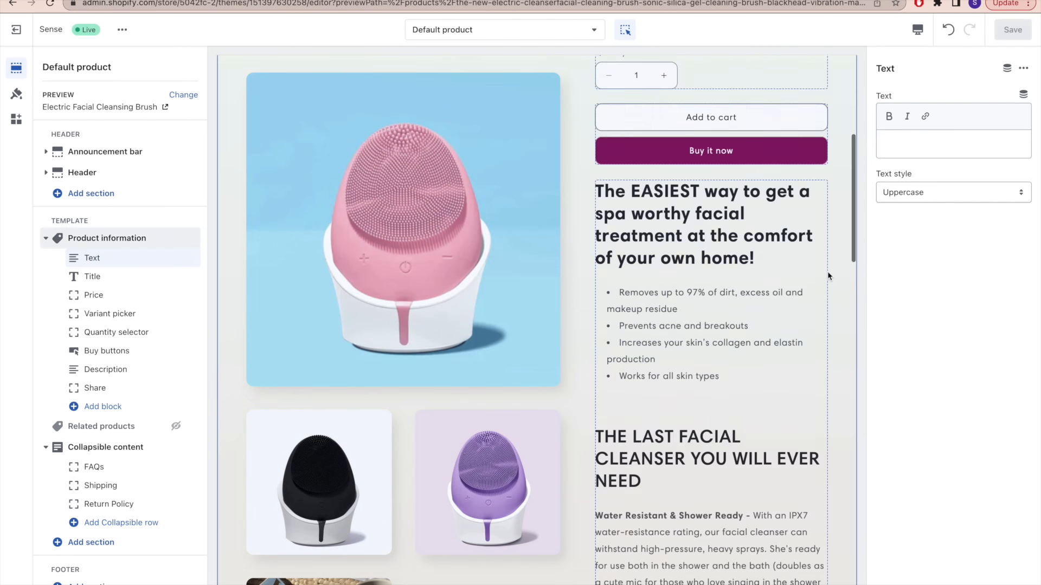
scroll(827, 271, down, 2)
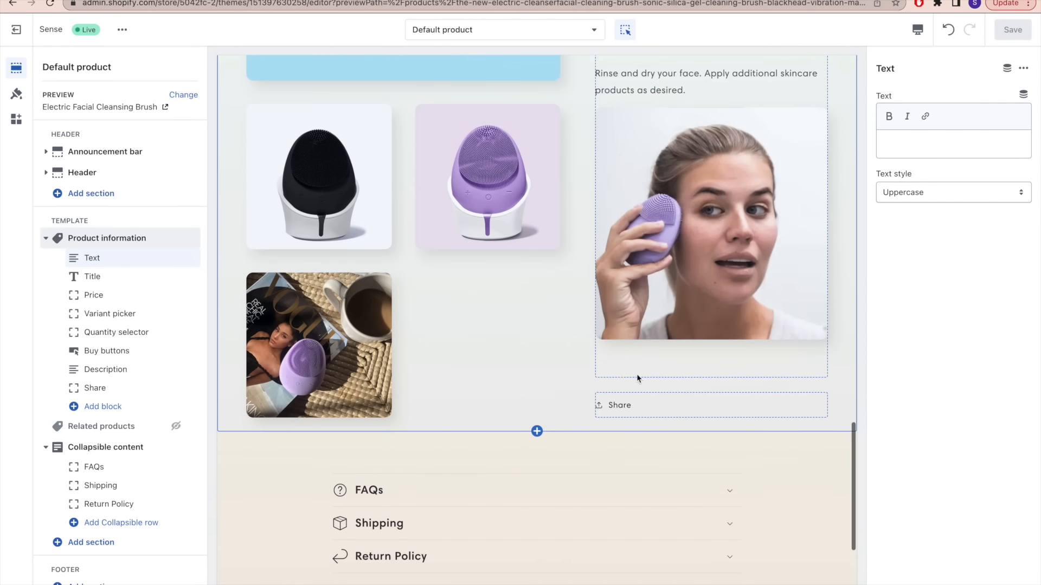
click(637, 403)
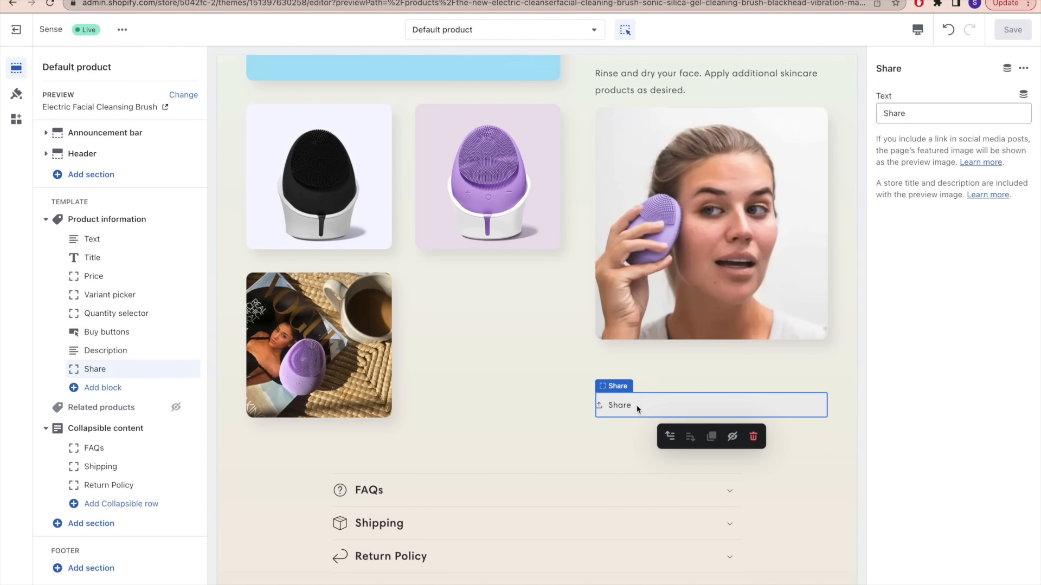
mouse_move(176, 371)
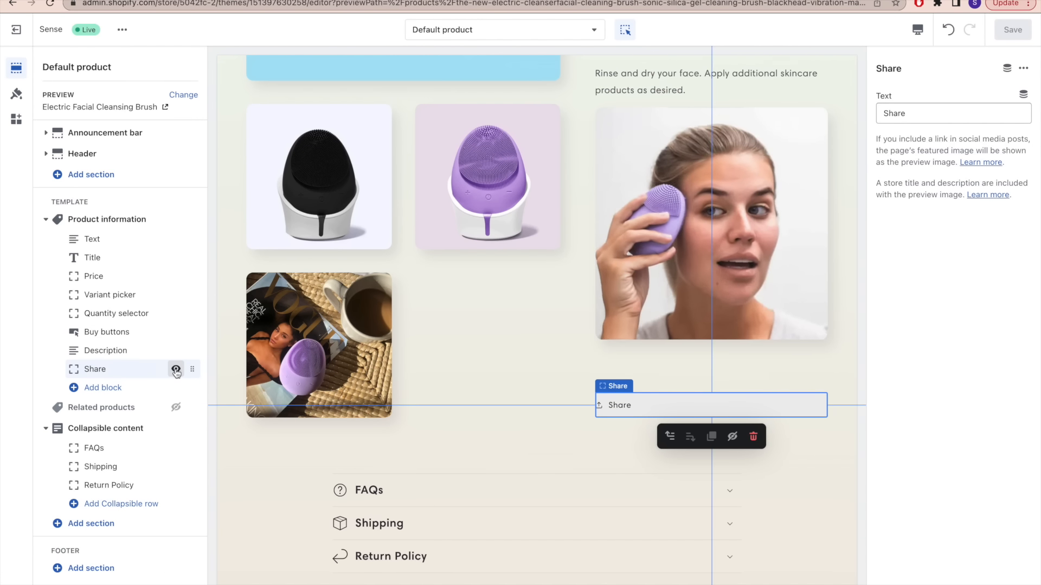
click(175, 369)
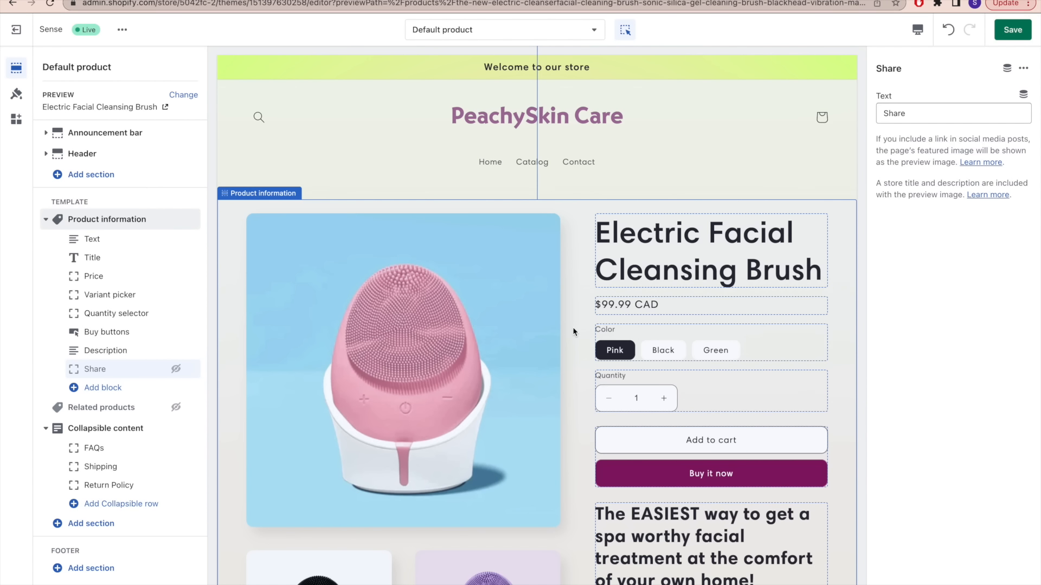
scroll(573, 326, down, 15)
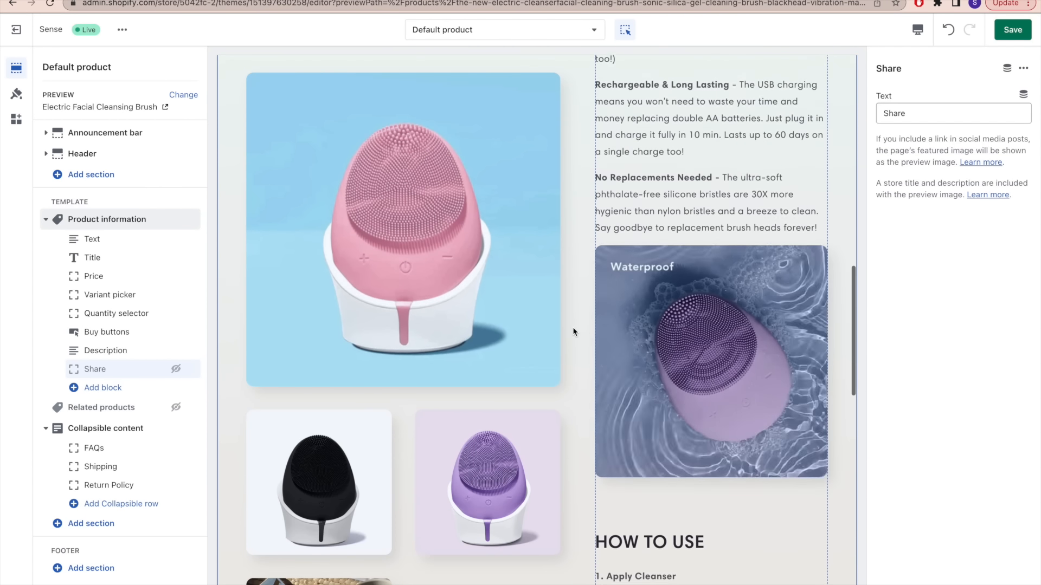
scroll(573, 327, down, 15)
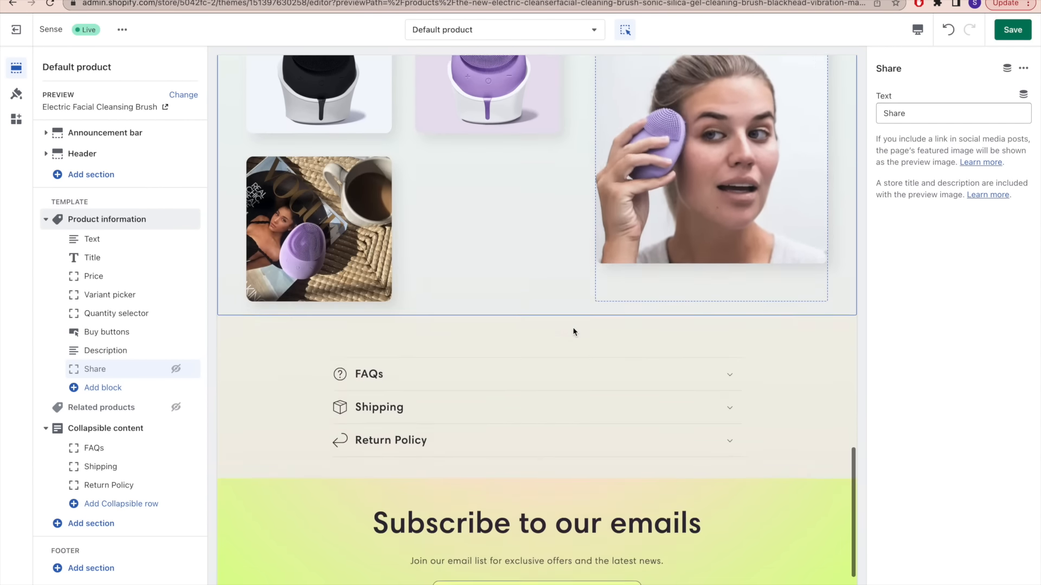
click(813, 319)
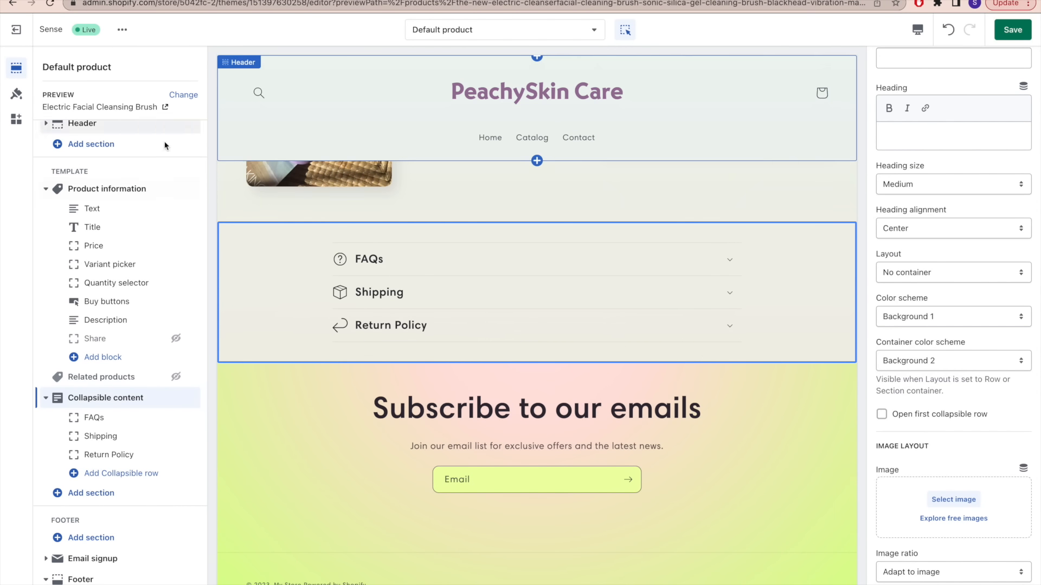
- Review the theme's color, typography and layout settings against the product page
click(17, 95)
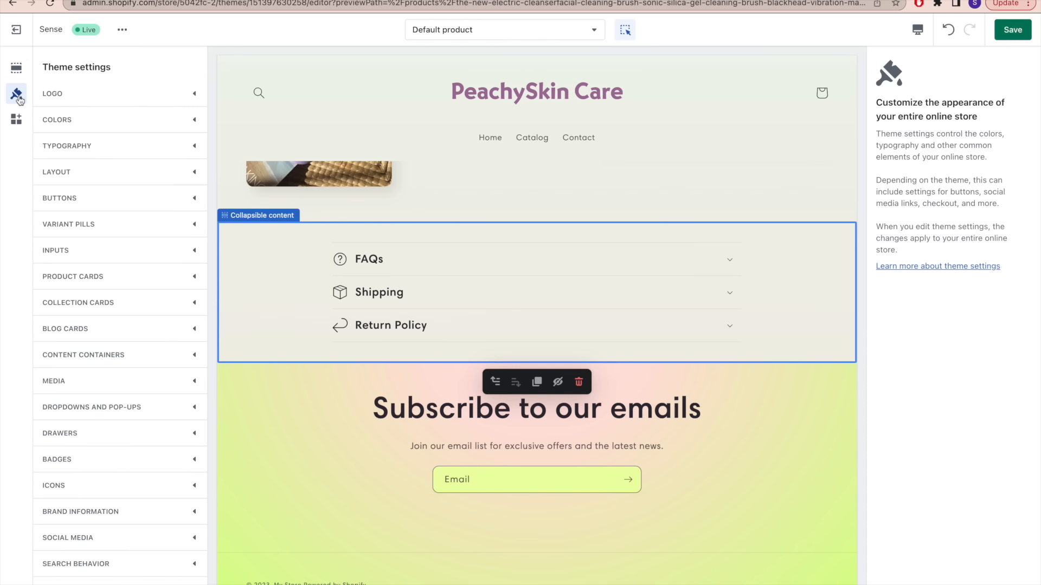
click(71, 120)
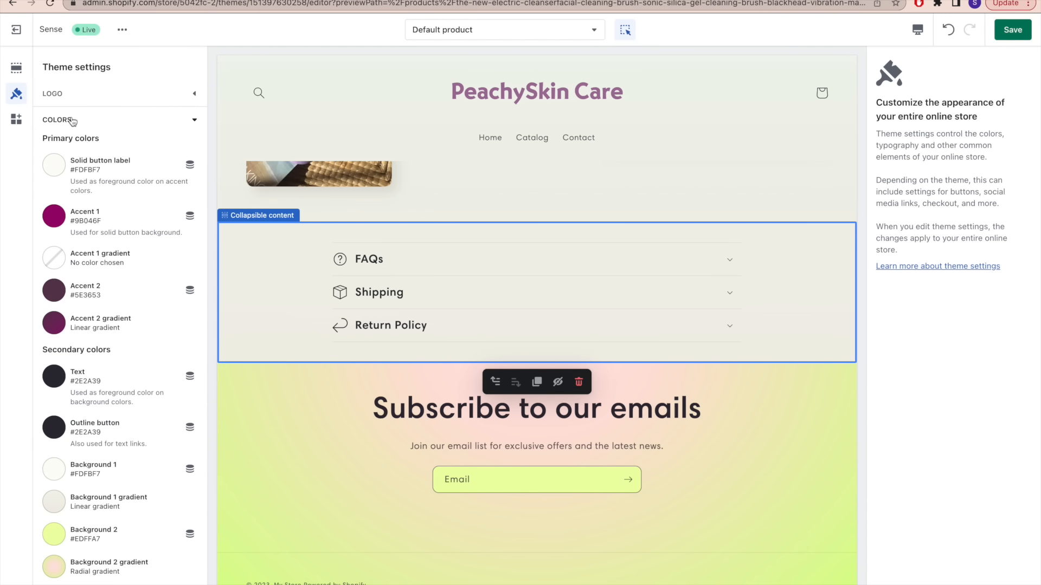
scroll(95, 307, down, 5)
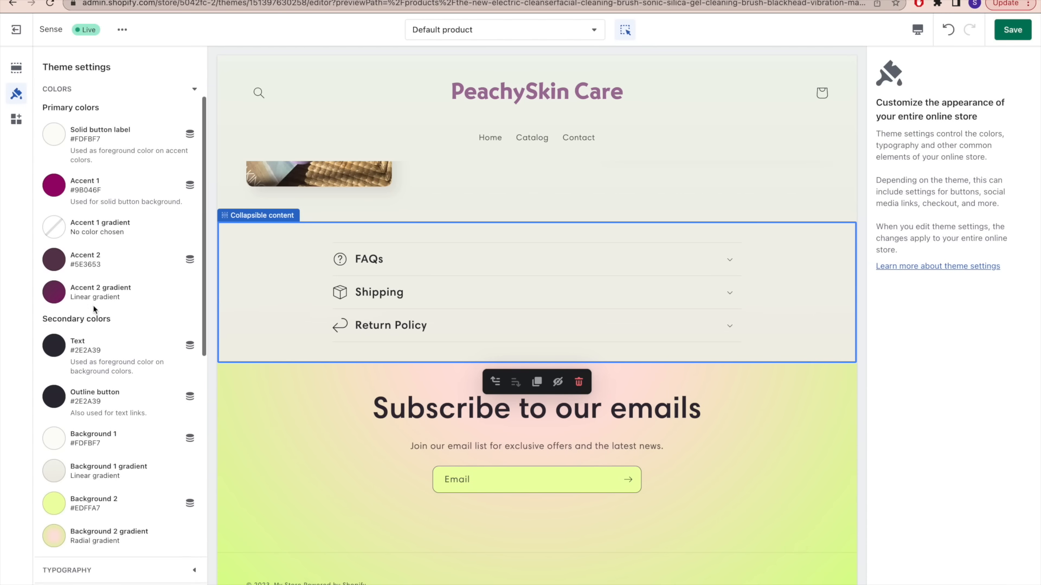
scroll(95, 307, up, 5)
scroll(352, 385, up, 15)
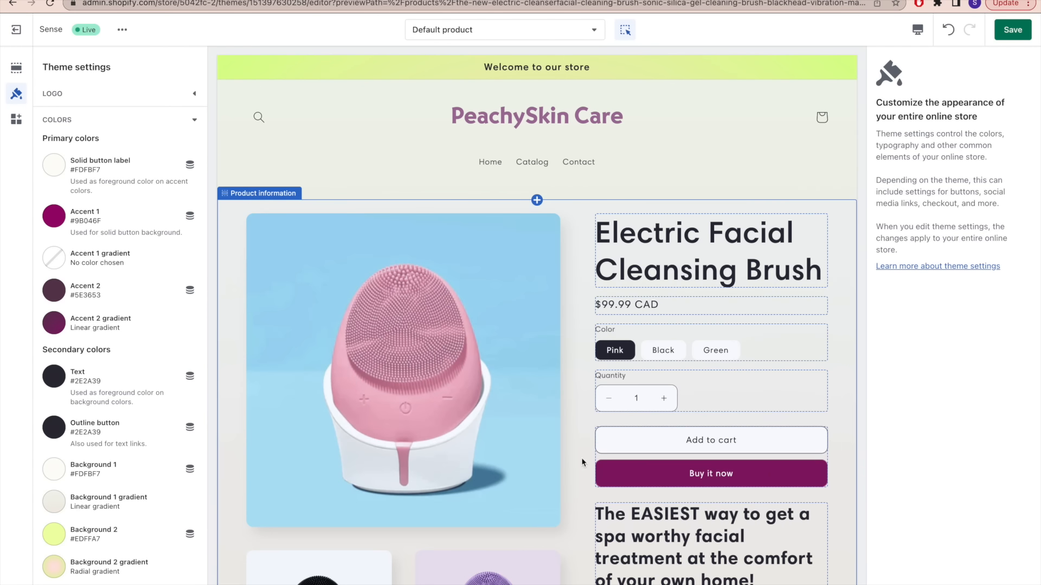
scroll(581, 458, down, 8)
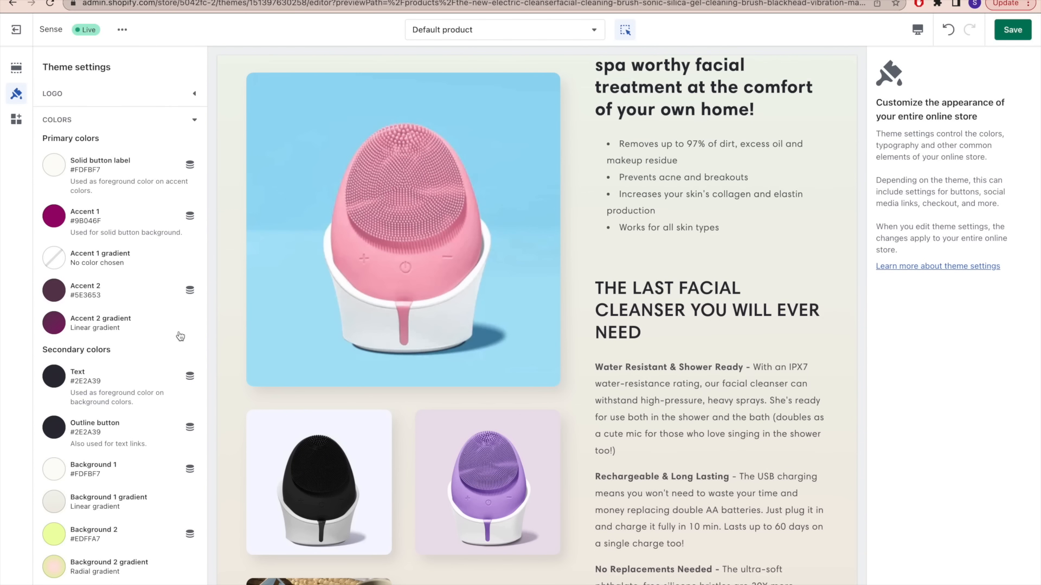
click(124, 584)
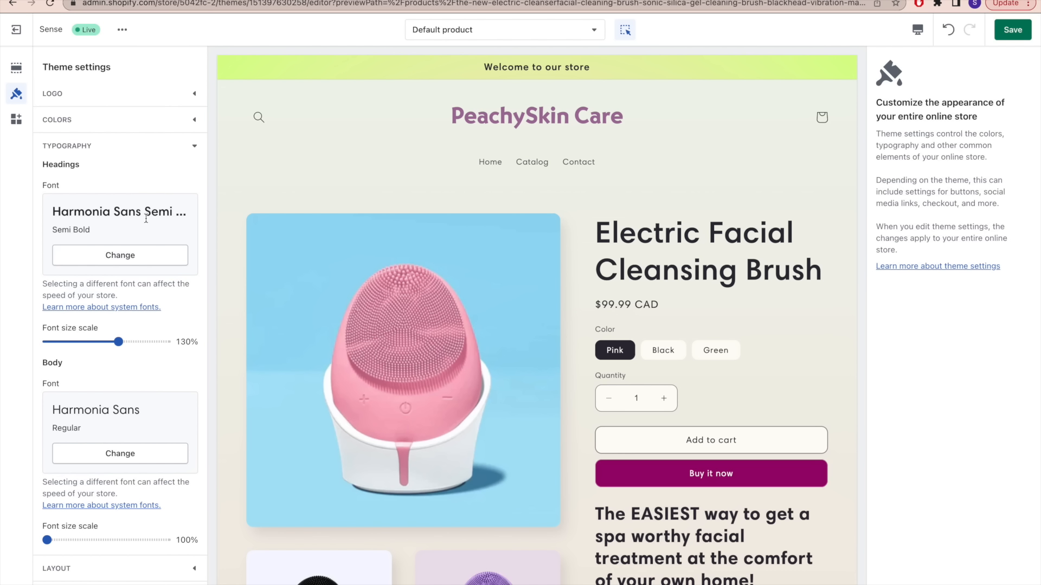
click(121, 570)
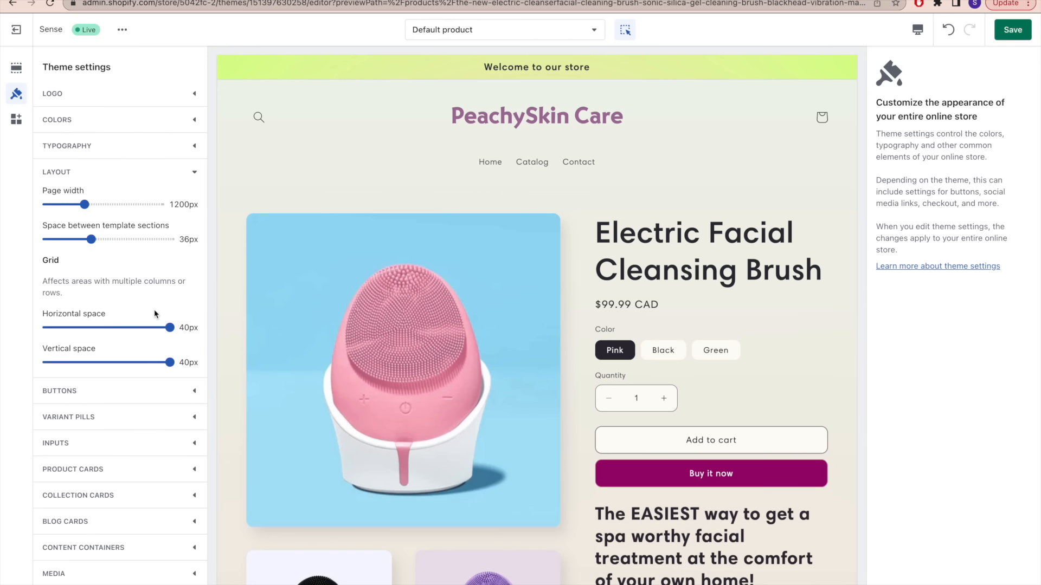
- Check the theme settings for the store's social media account links
scroll(155, 314, down, 5)
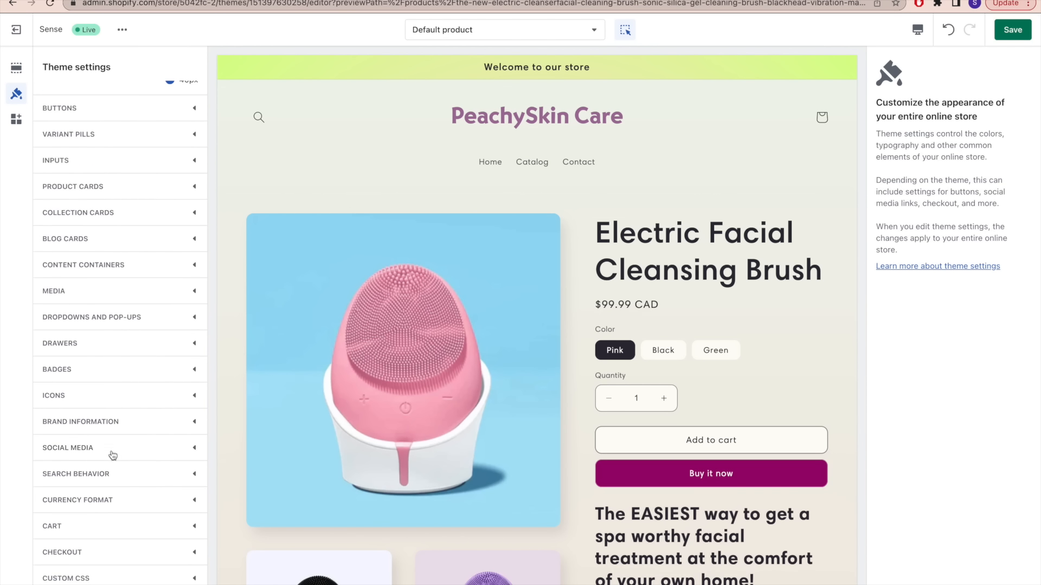
click(113, 455)
scroll(132, 385, down, 5)
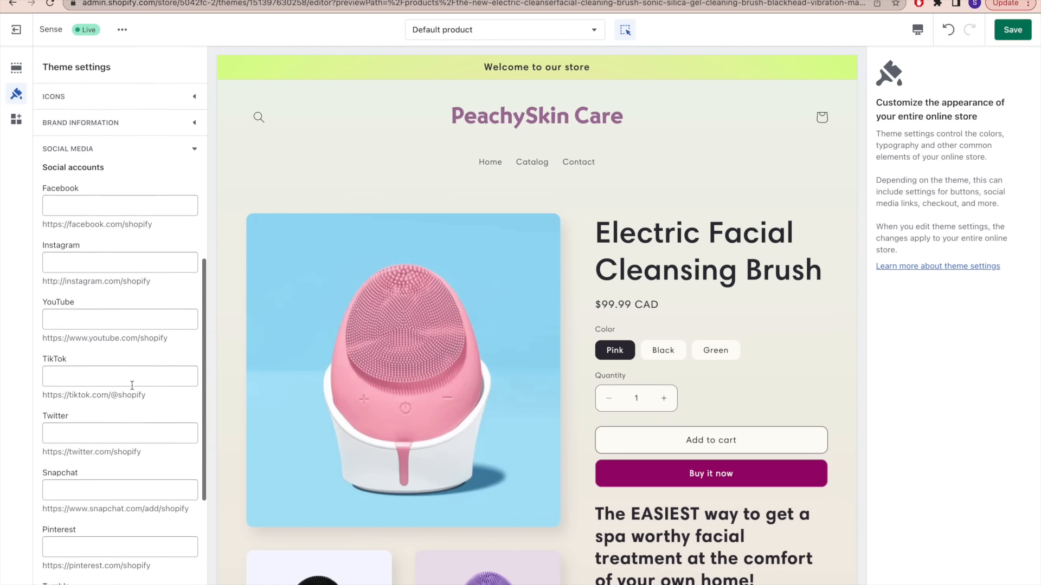
scroll(132, 385, up, 2)
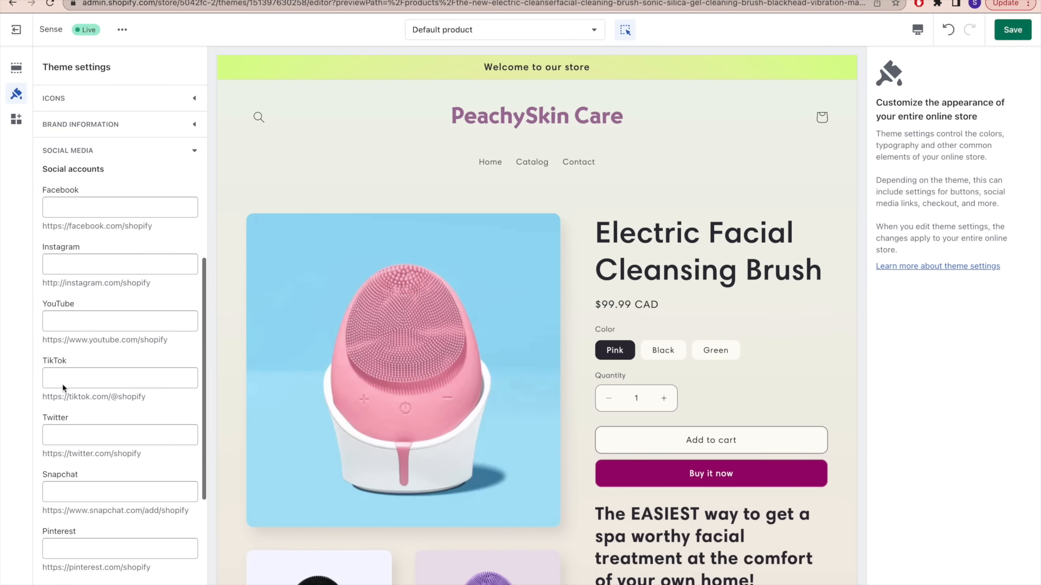
click(123, 150)
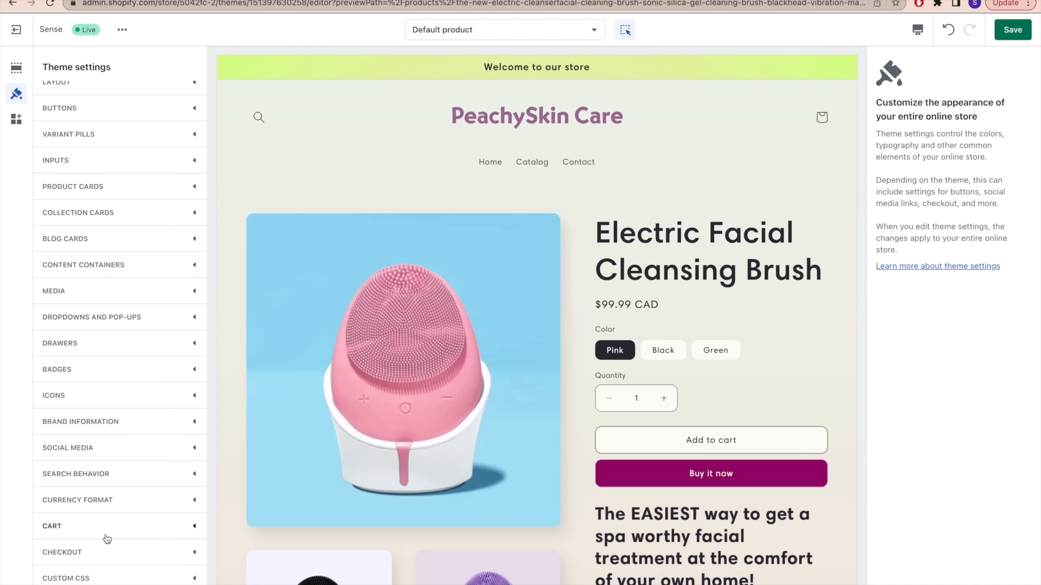
- Enable the cart note in the theme's Cart settings
click(110, 527)
scroll(110, 533, down, 5)
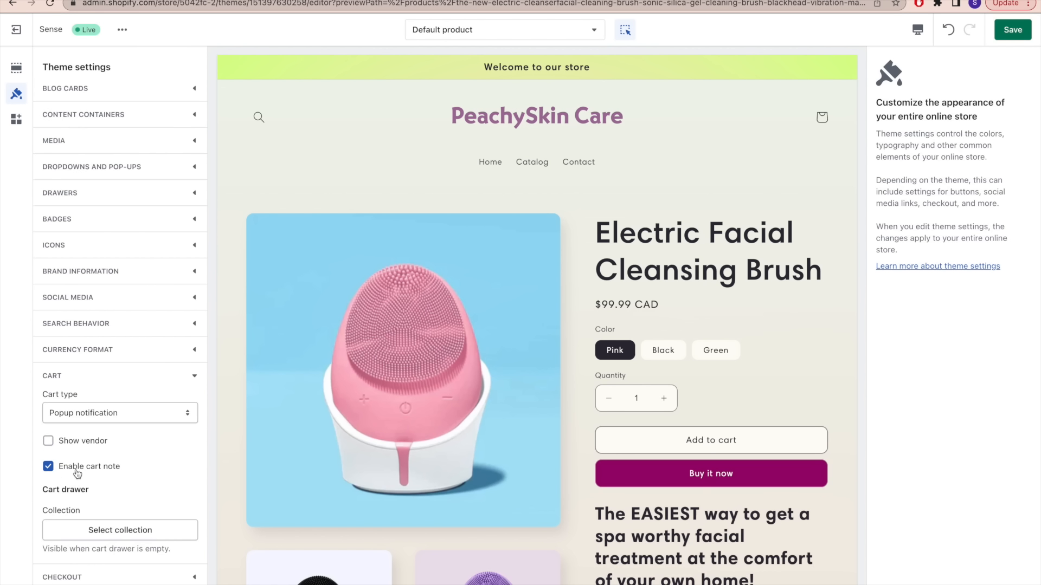
click(78, 473)
click(92, 377)
- Set the Peachy_Skin_Care_1 image as the custom logo of the checkout
click(96, 558)
scroll(135, 445, down, 6)
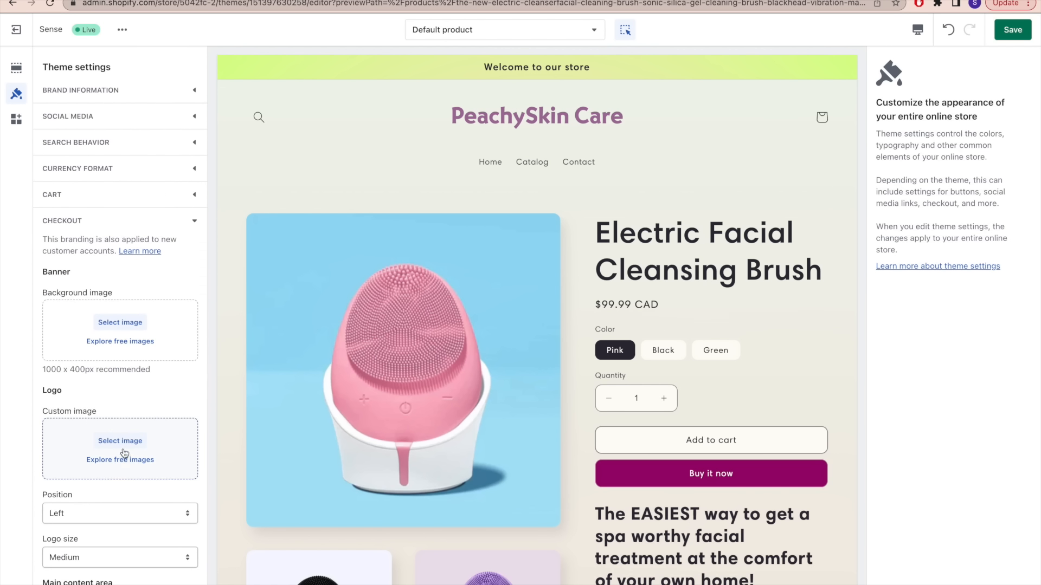
click(119, 440)
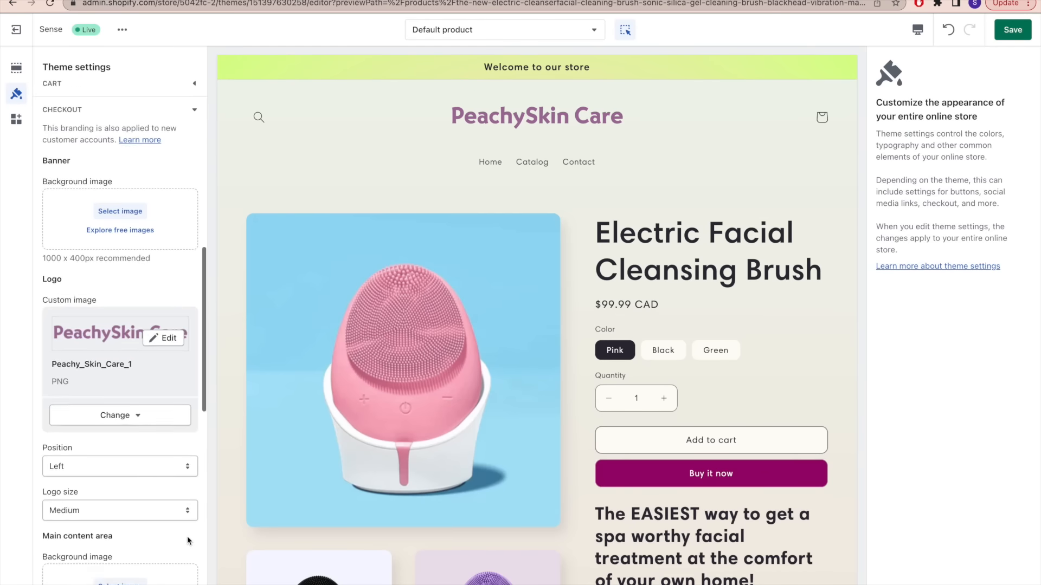
- Set the checkout colors to #EDFFA7 for accents and #9B046F for buttons
scroll(187, 535, down, 11)
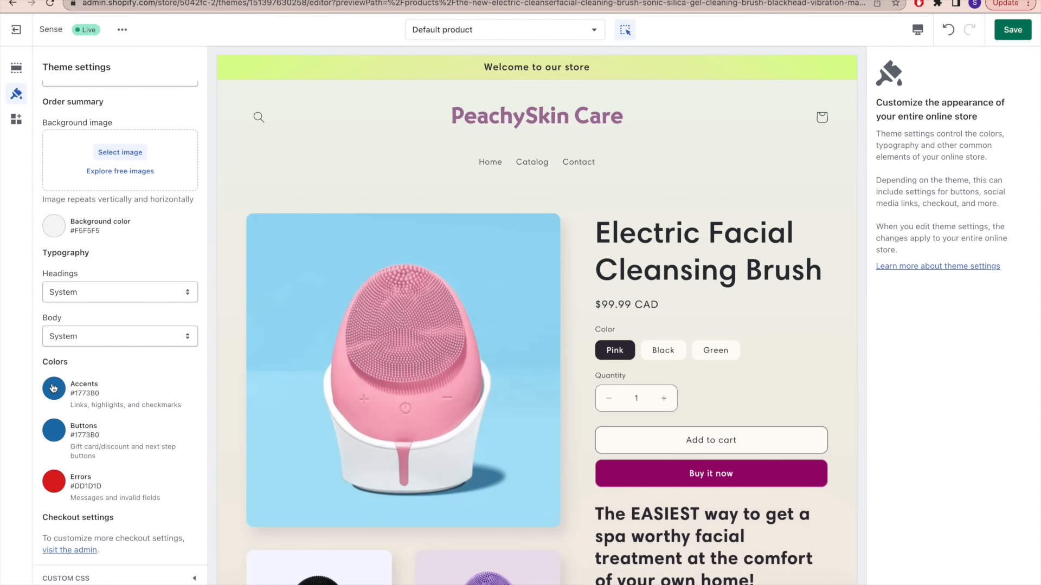
click(53, 429)
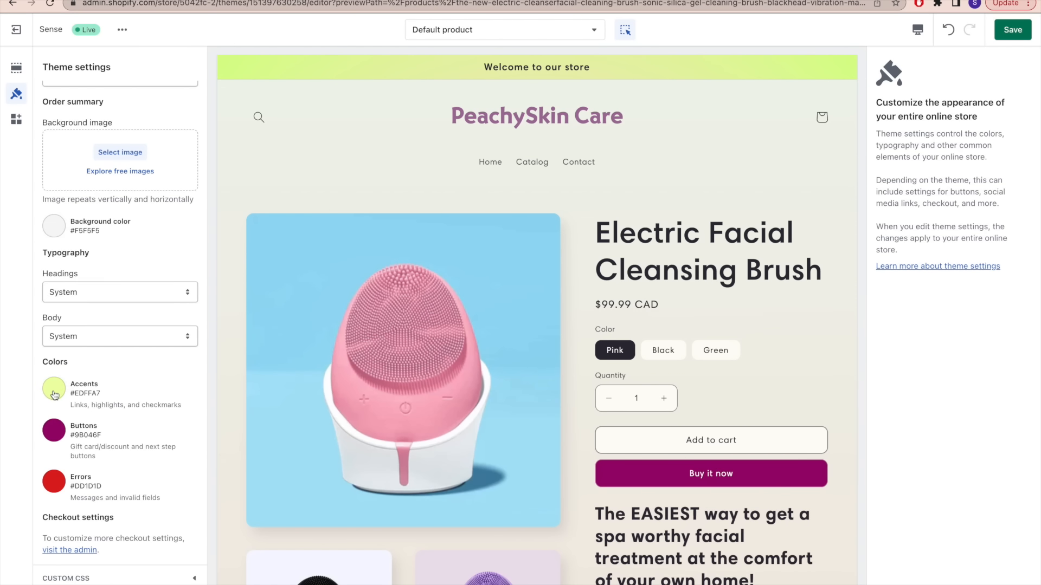
click(55, 396)
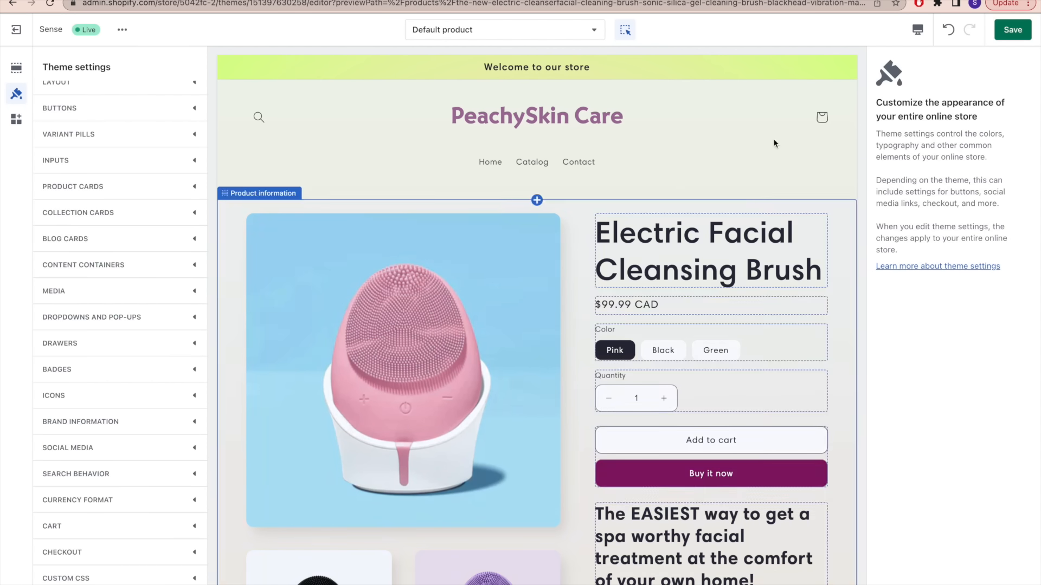
- Save the theme settings, then change the announcement bar text to FREE WORLDWIDE SHIPPING! and leave the theme editor
click(1012, 30)
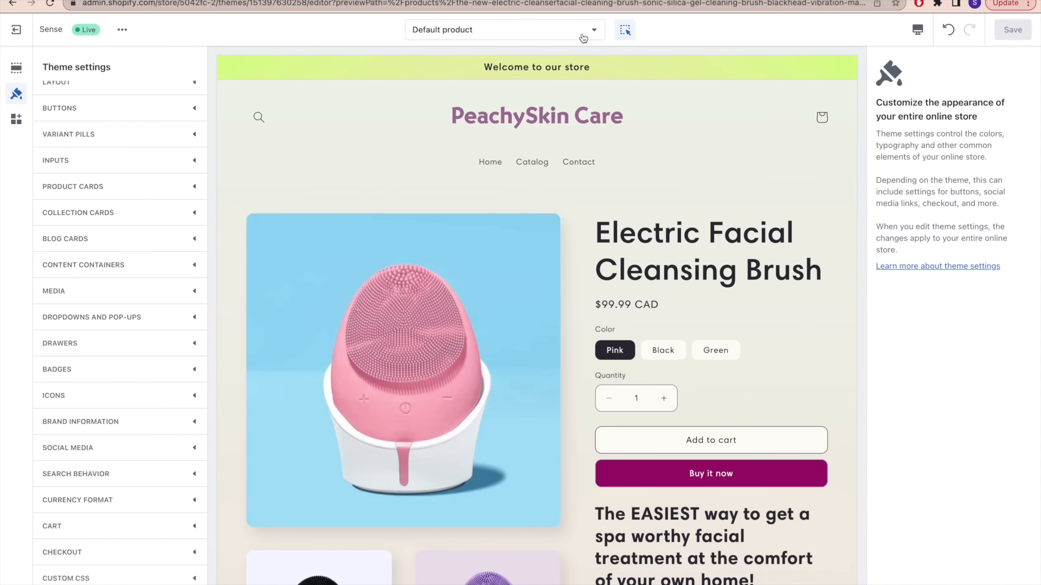
click(431, 74)
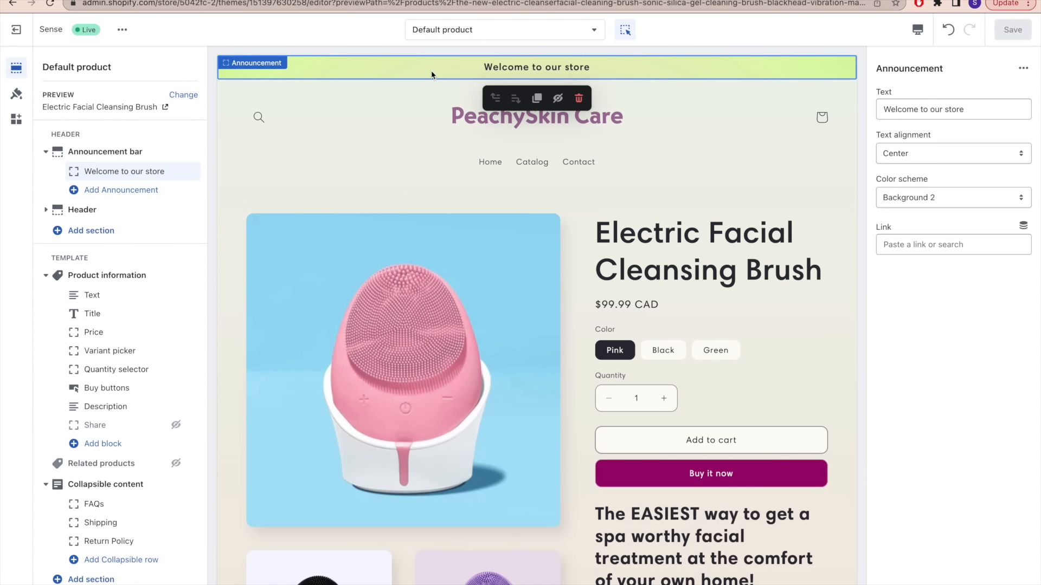
triple_click(982, 109)
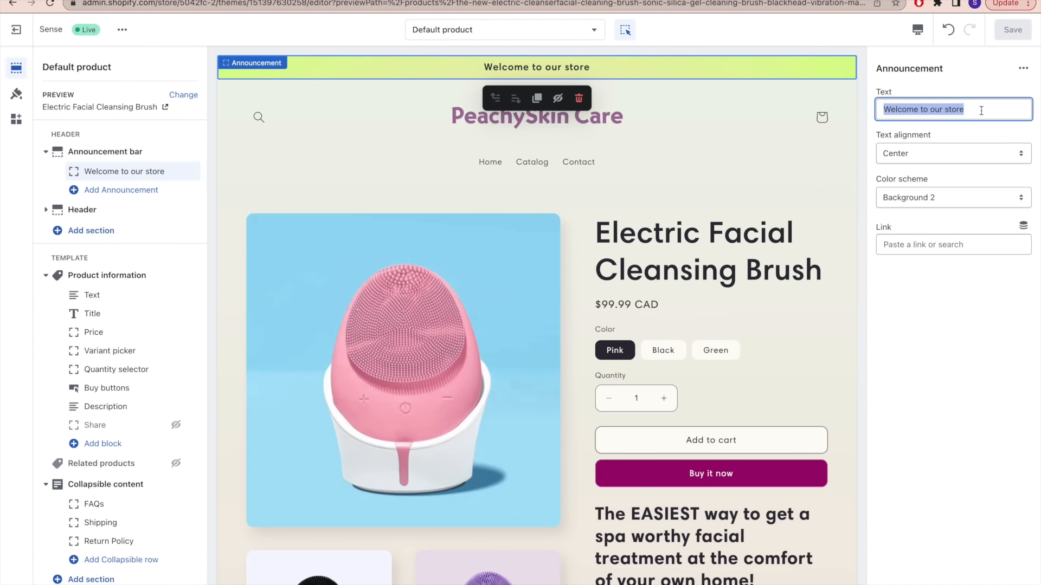
key(BackSpace)
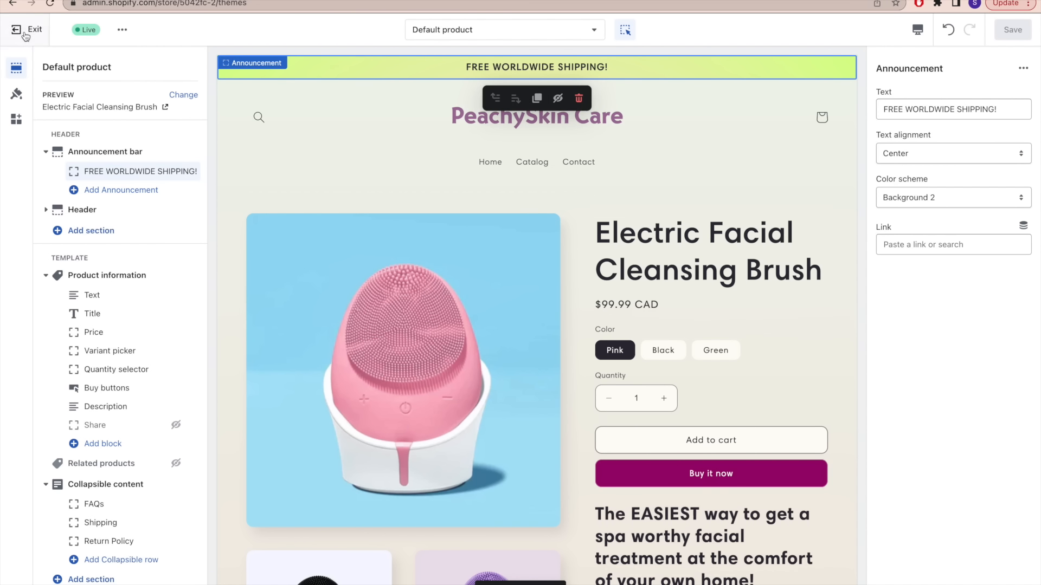
click(25, 33)
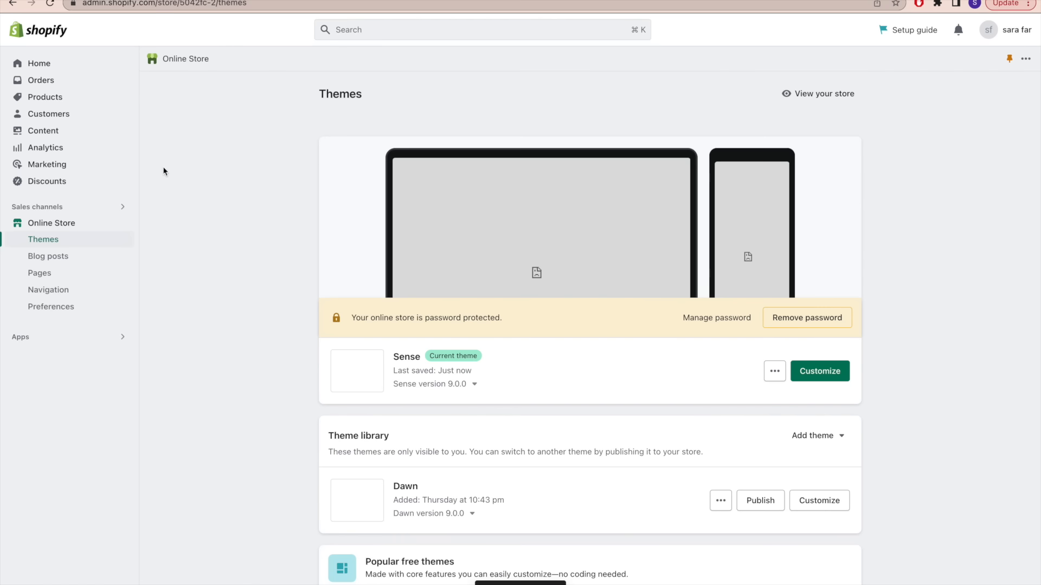
- Add a store page titled Contact Us that uses the contact theme template, and save it
click(45, 273)
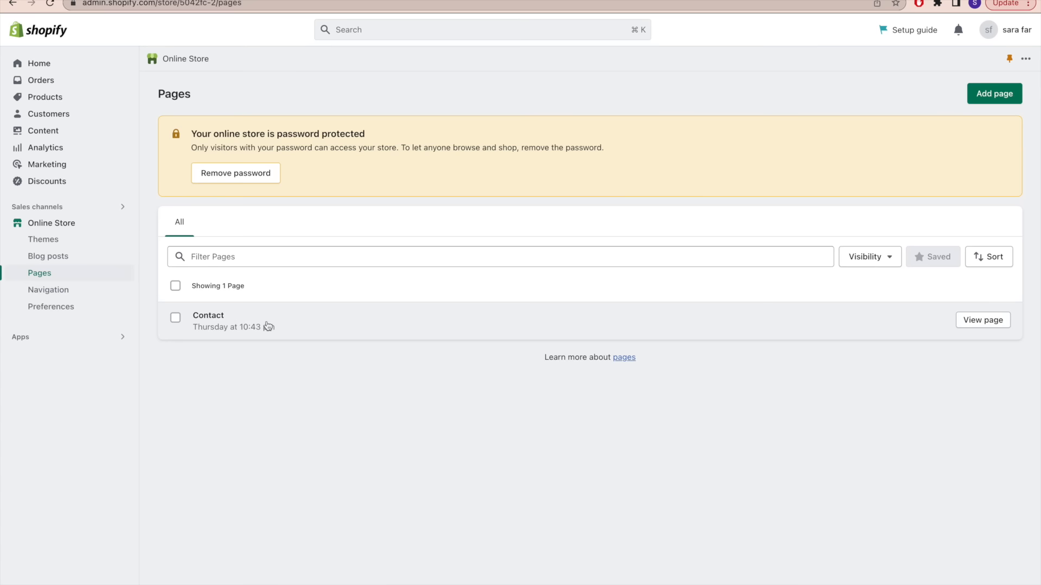
click(978, 99)
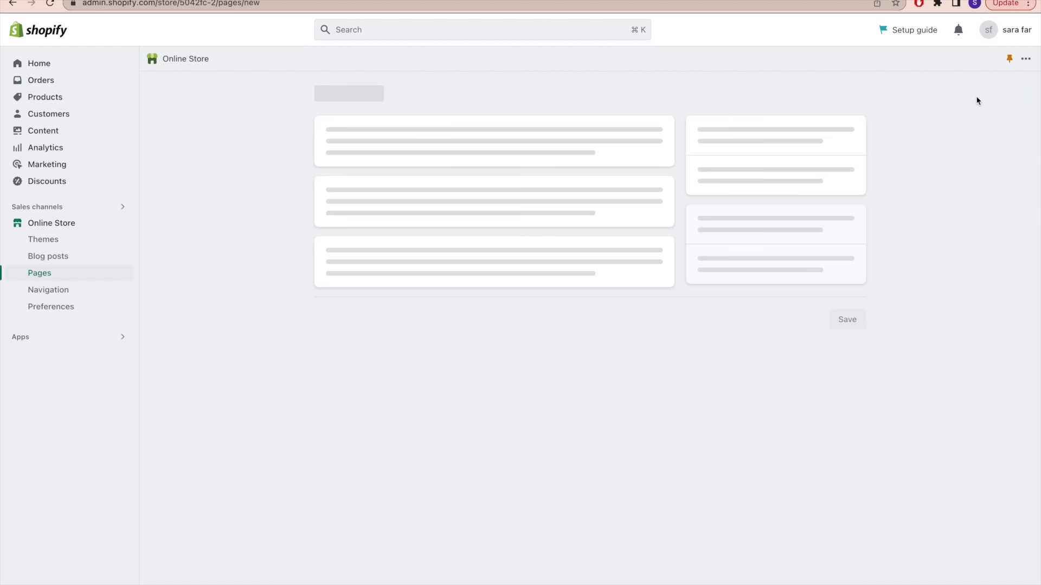
click(445, 158)
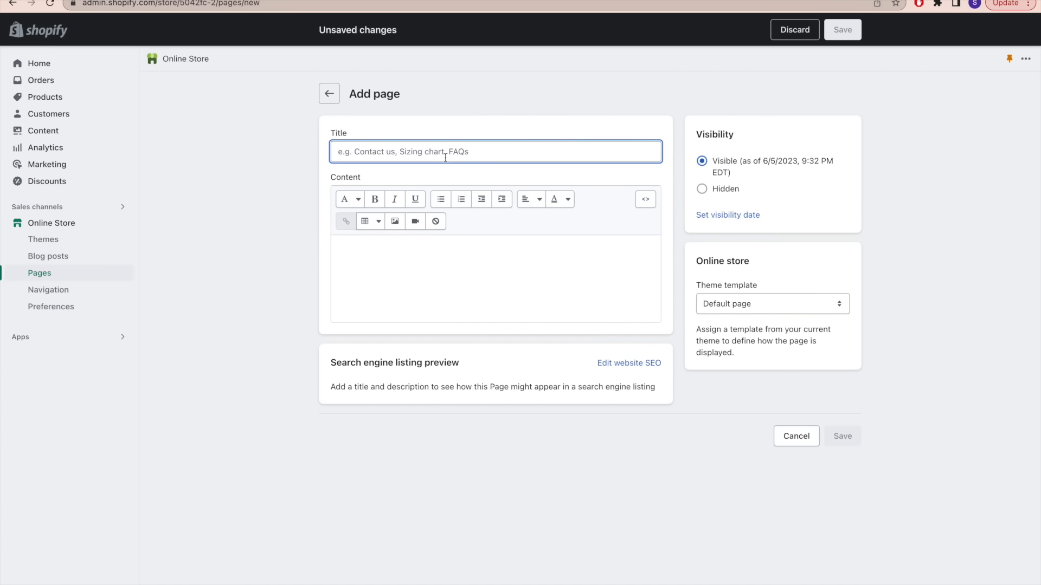
text(Contact Us)
click(766, 305)
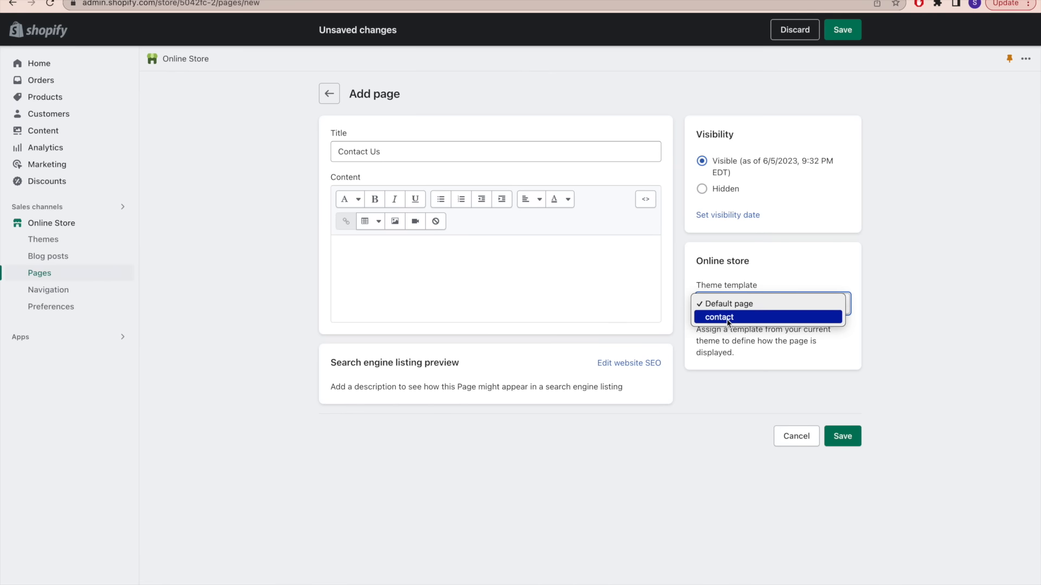
click(728, 322)
click(835, 438)
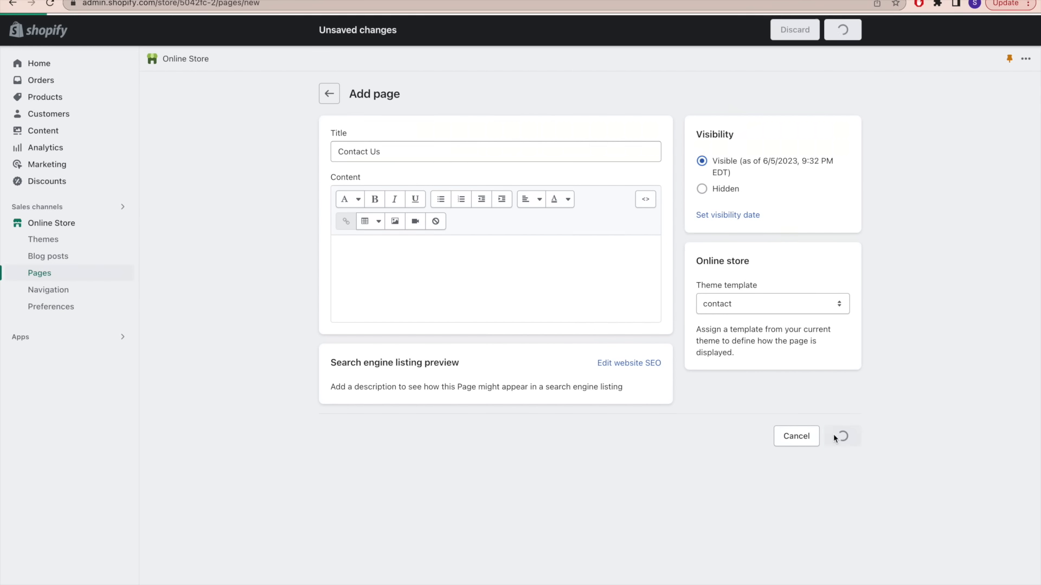
- Return to the list of store pages and select the older Contact page
click(329, 94)
click(175, 355)
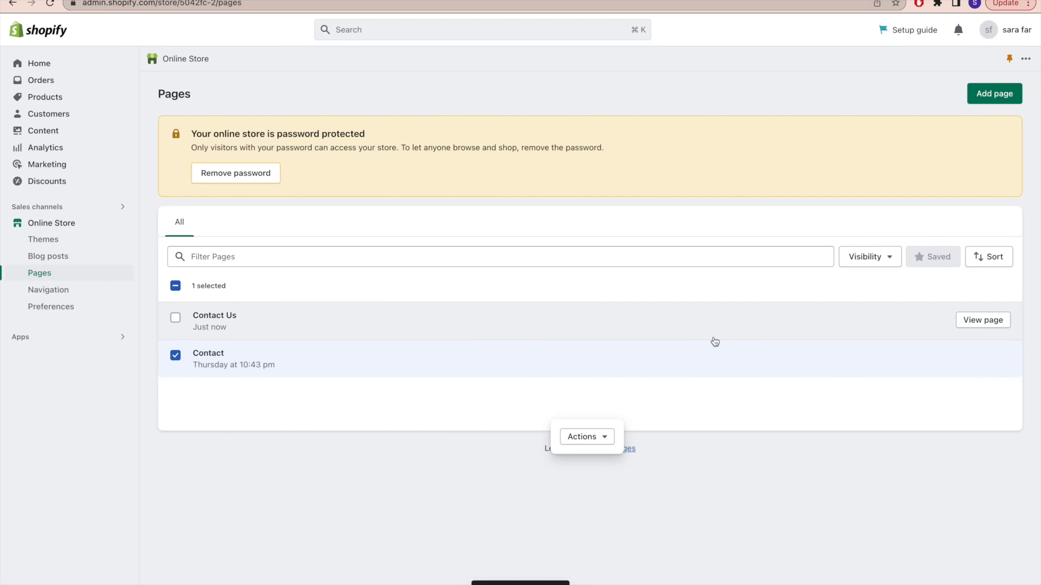
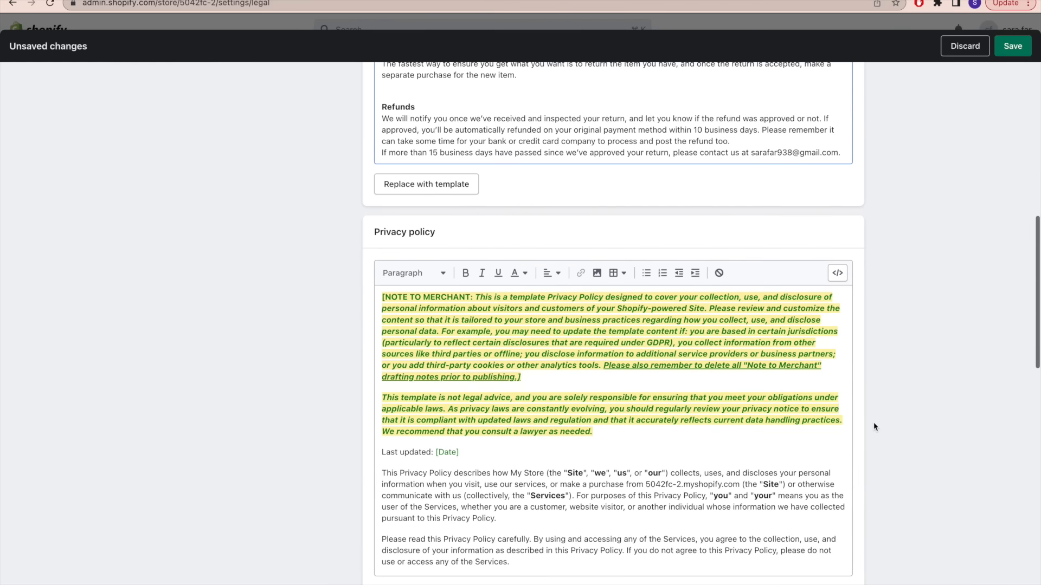
- Delete the highlighted merchant notes at the start of the privacy policy and the [Date] placeholder after Last updated
drag(384, 297, 460, 317)
click(569, 382)
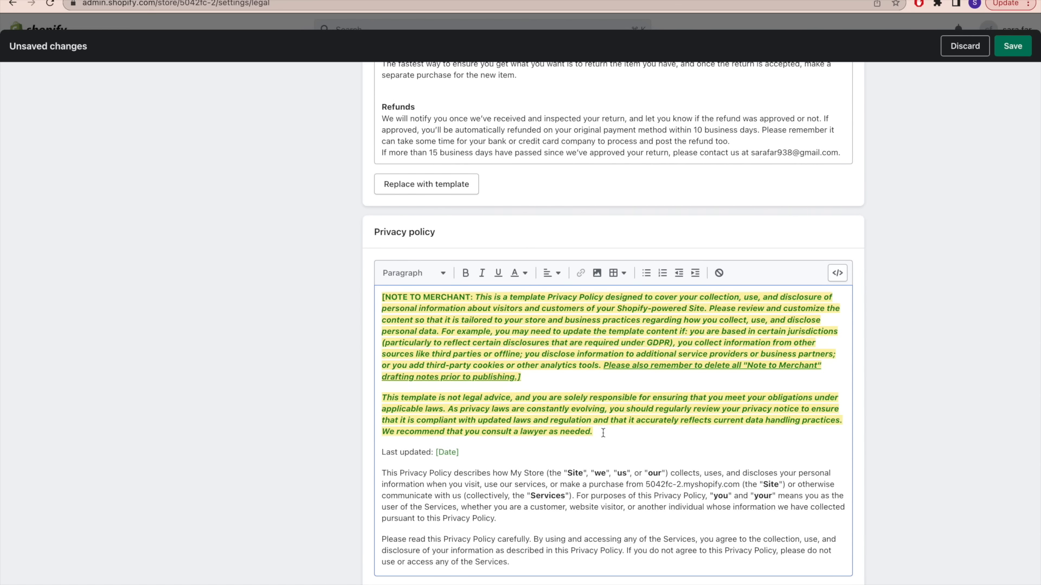
key(BackSpace)
click(464, 307)
key(BackSpace)
key(BackSpace)
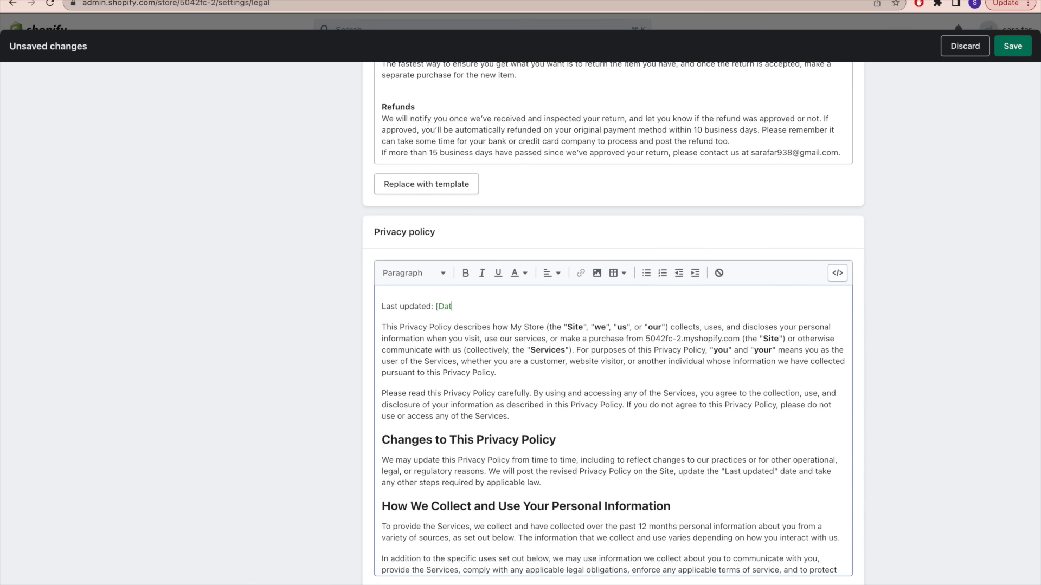
- Remove the merchant note about Shopify's ad services, with its example sentence, from the How We Disclose Personal Information section
scroll(560, 423, down, 20)
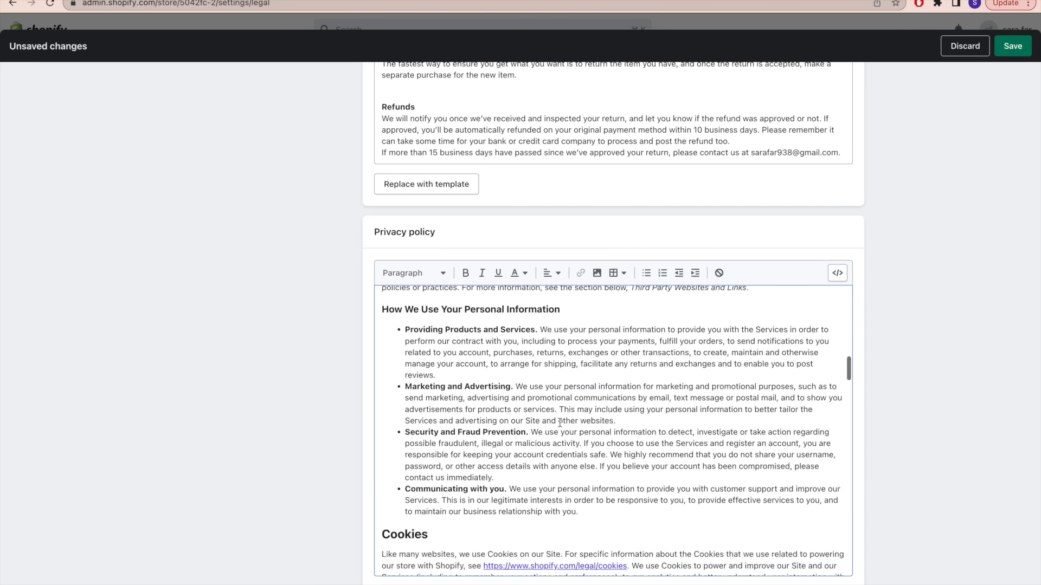
scroll(560, 423, down, 5)
drag(775, 397, 827, 420)
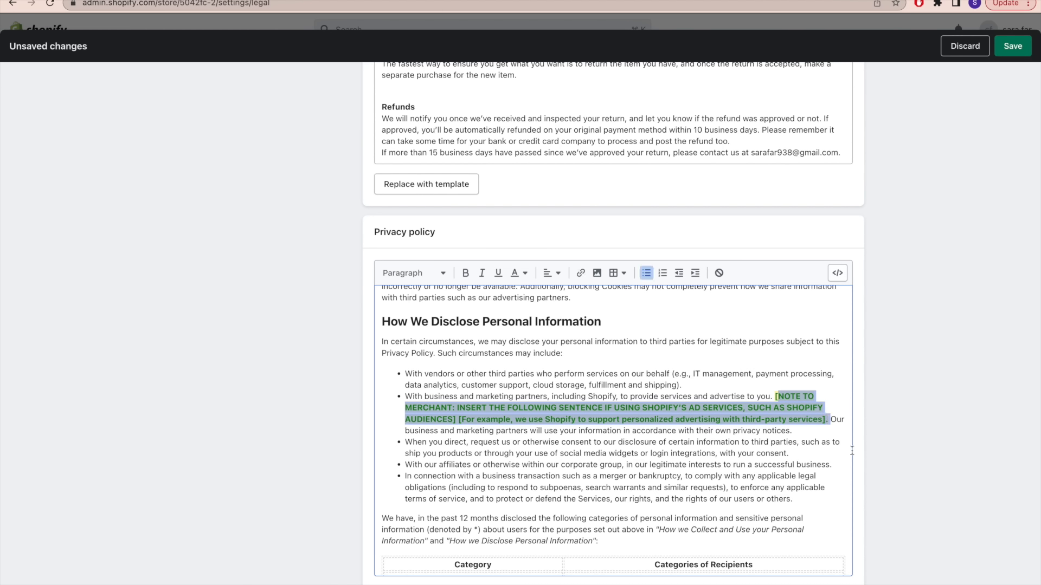
- Trim the privacy policy's Contact section to email contact only, removing the placeholders and the words "call or"
scroll(755, 532, down, 15)
drag(510, 539, 815, 539)
key(BackSpace)
drag(464, 553, 708, 543)
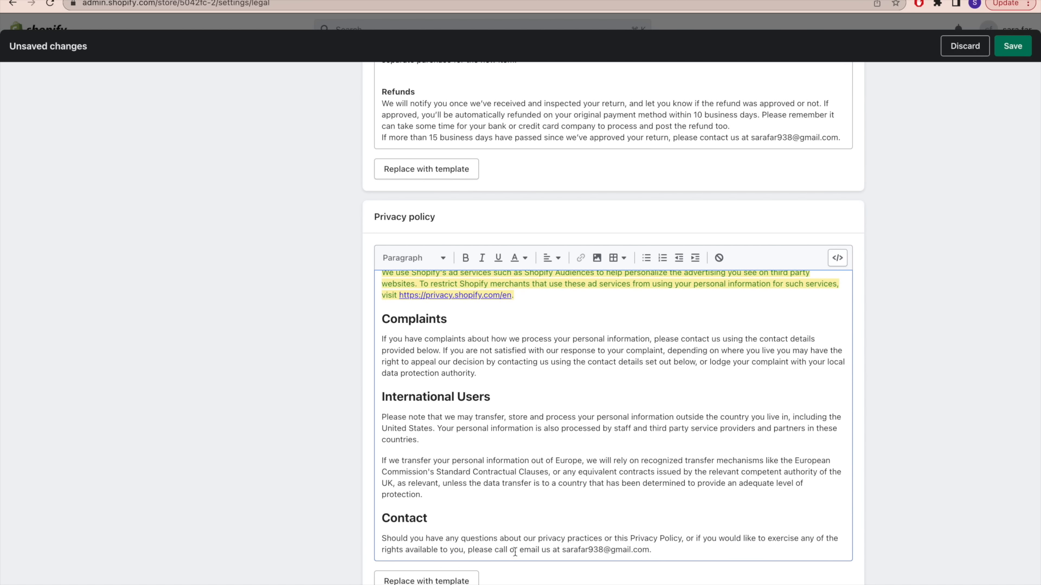
drag(515, 553, 468, 552)
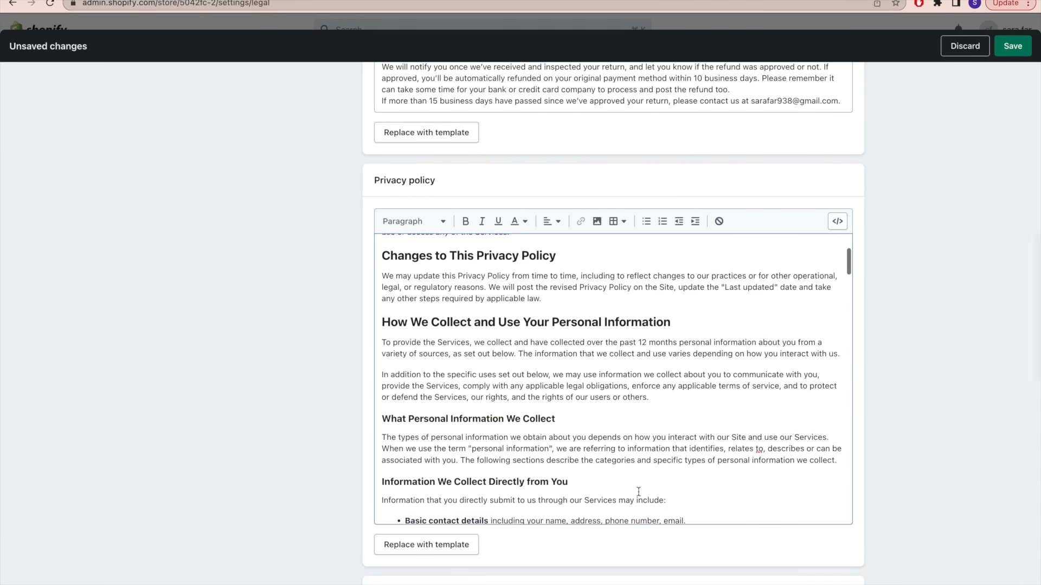
scroll(639, 492, down, 3)
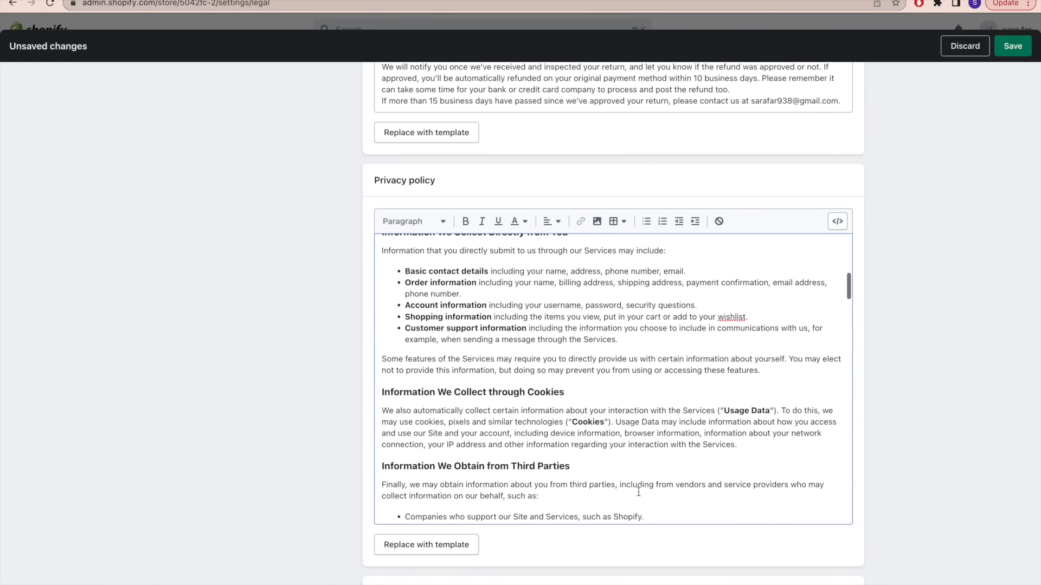
scroll(639, 493, down, 5)
drag(374, 180, 447, 182)
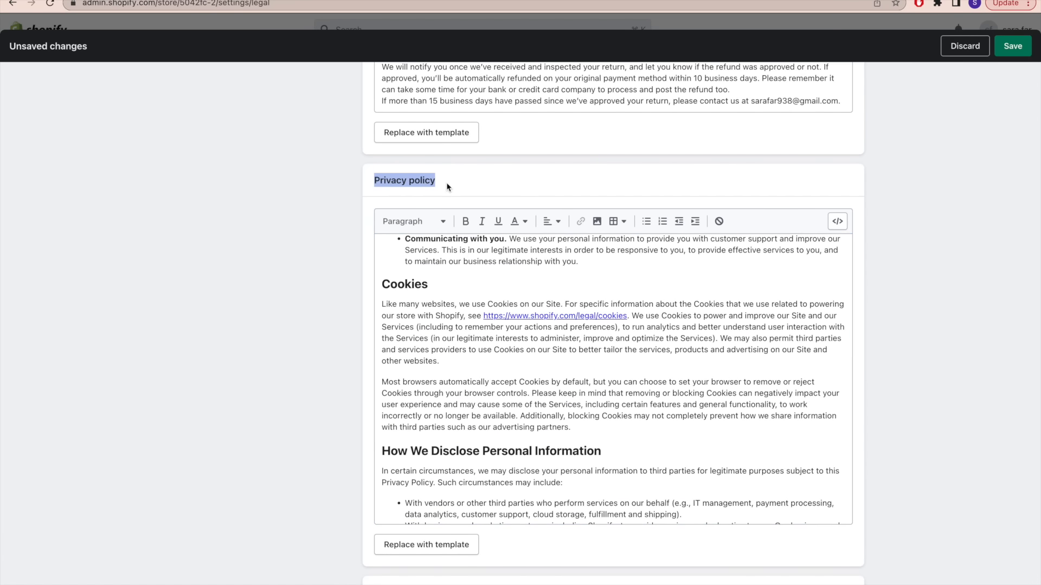
click(710, 371)
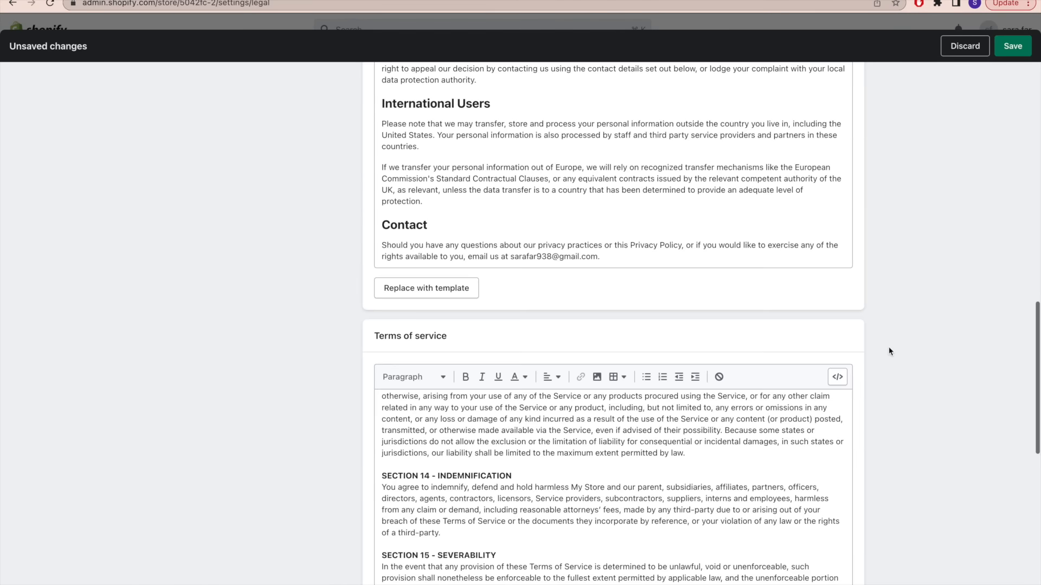
- Delete the [INSERT TRADING NAME] placeholder line from Section 20, Contact Information, of the terms of service
scroll(890, 351, down, 3)
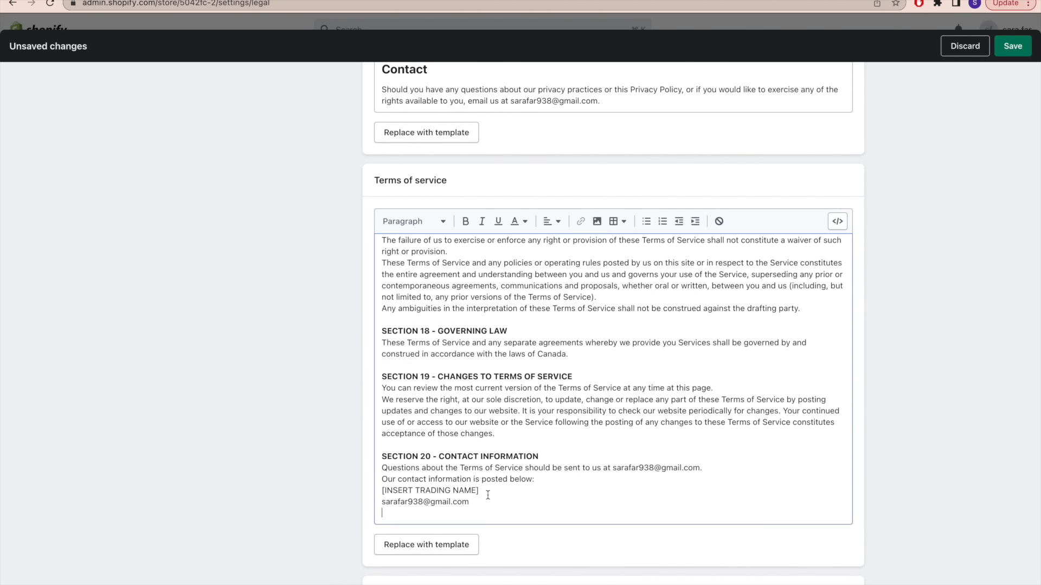
drag(488, 495, 391, 492)
key(BackSpace)
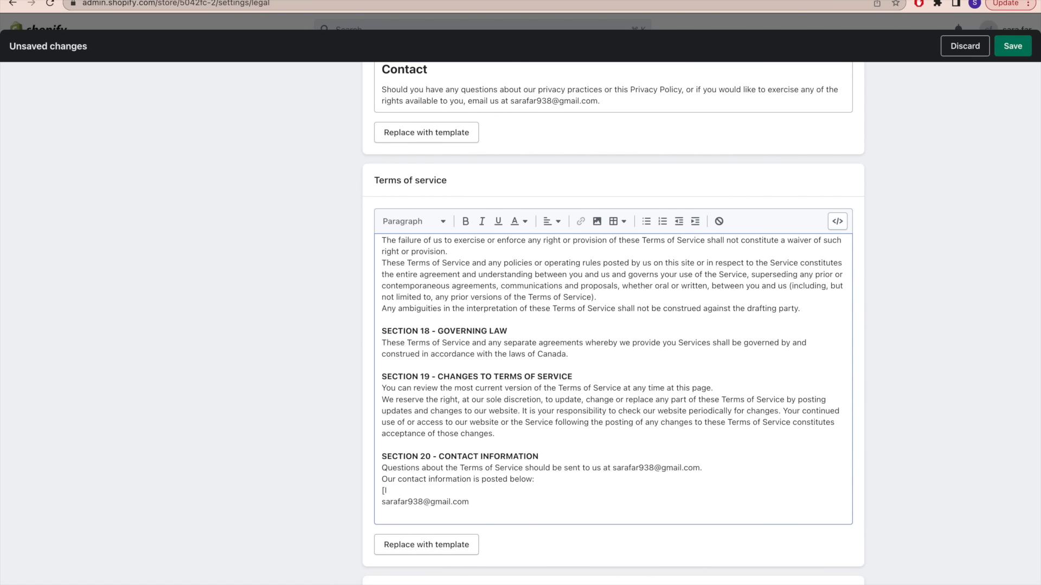
key(BackSpace)
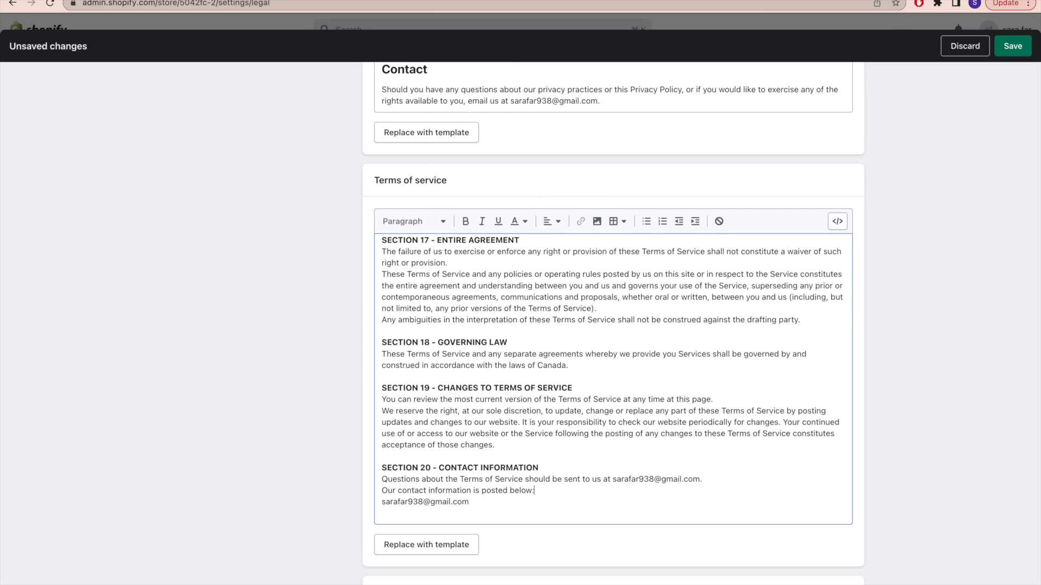
drag(470, 502, 385, 505)
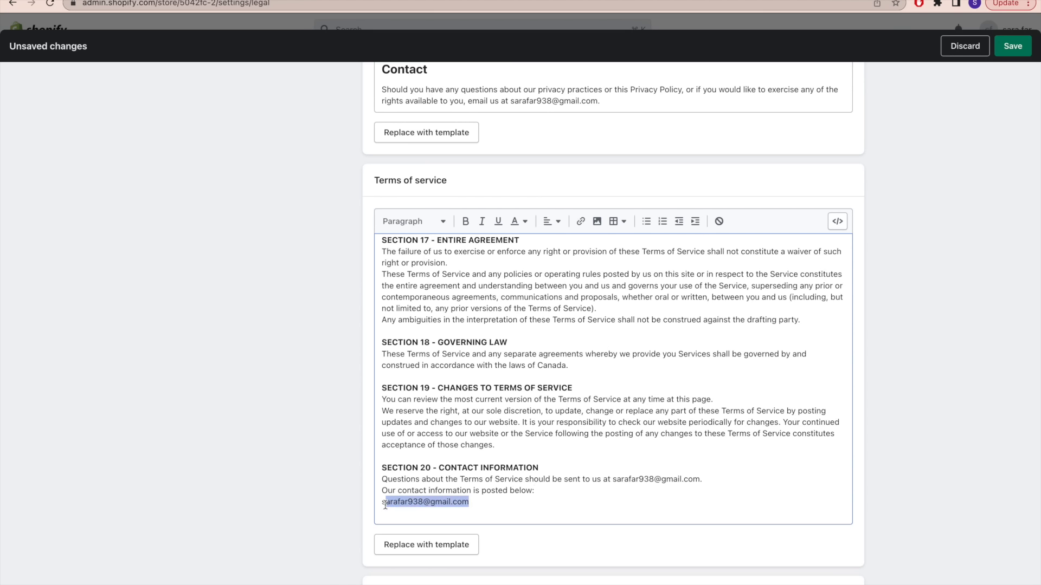
click(385, 505)
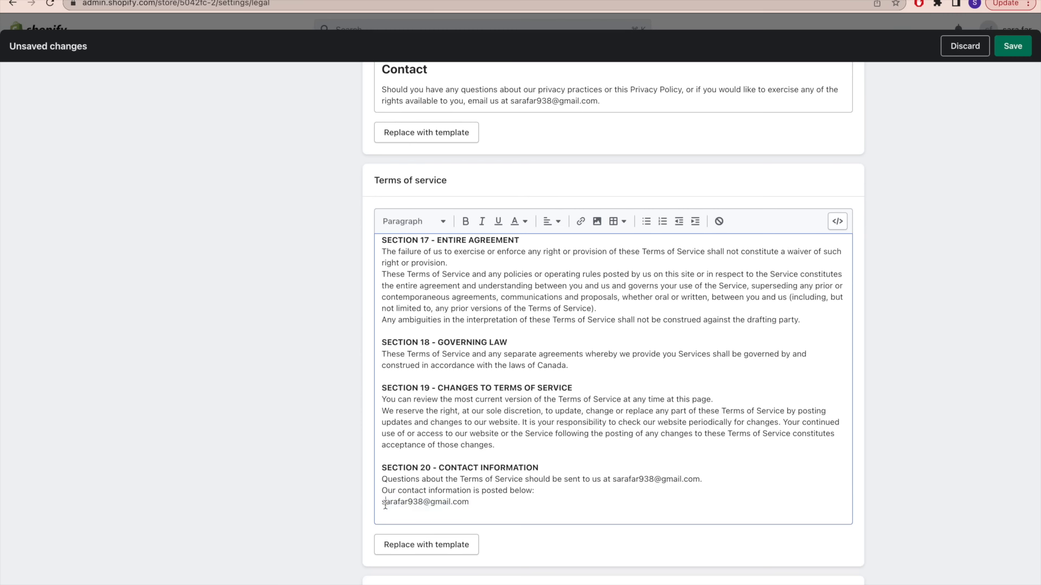
triple_click(393, 508)
- Delete the refund policy sentence with the [LINK TO REFUND POLICY] placeholder from Section 6 of the terms of service, and save the policies
scroll(542, 417, up, 10)
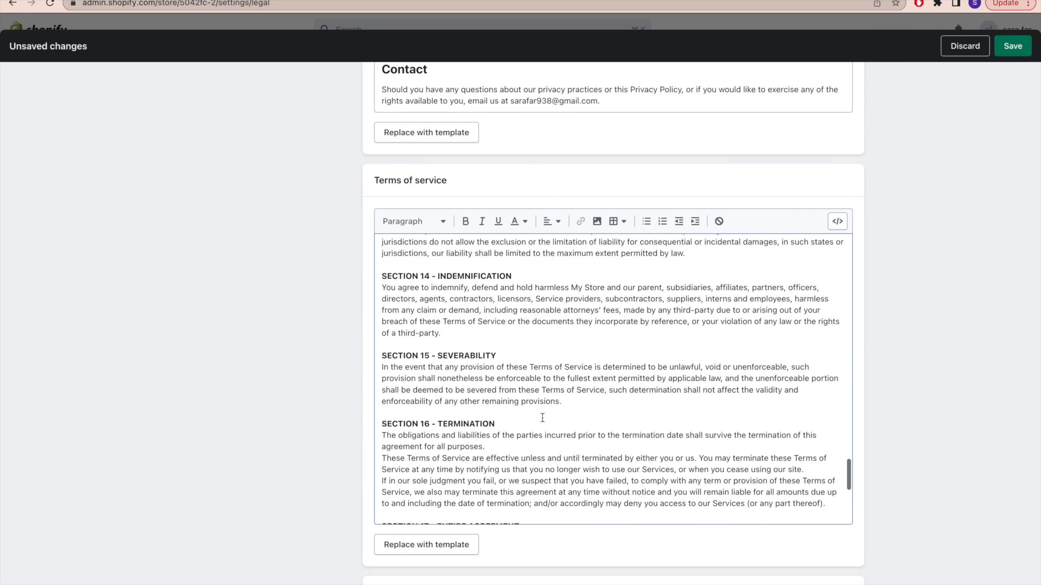
scroll(542, 417, up, 10)
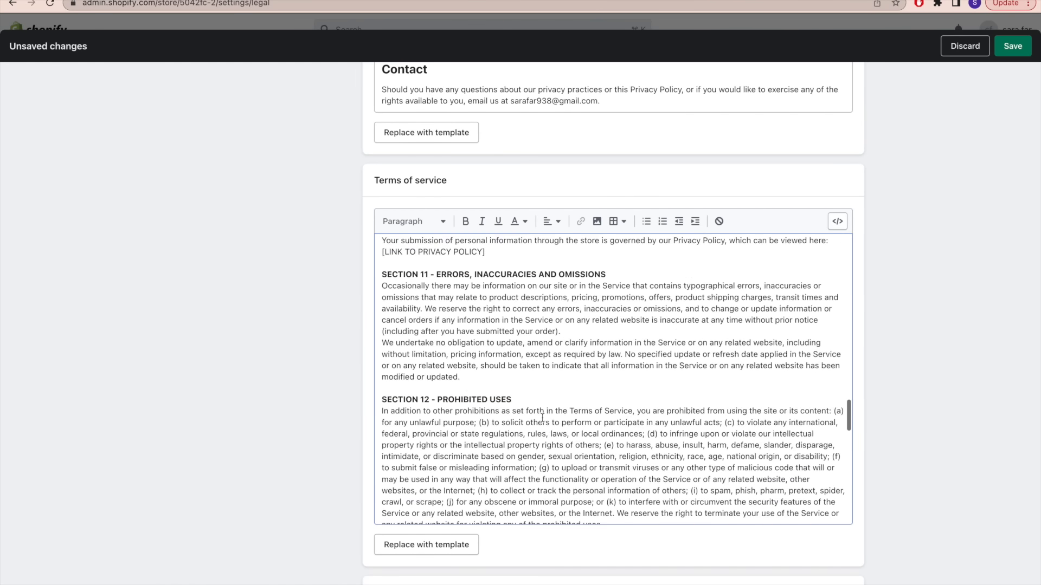
drag(674, 373, 378, 371)
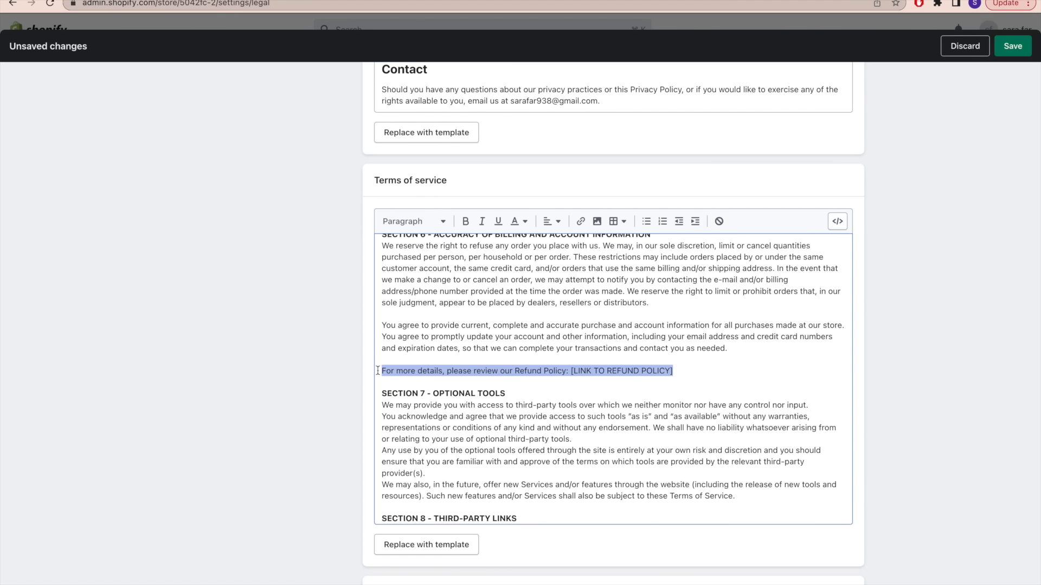
key(BackSpace)
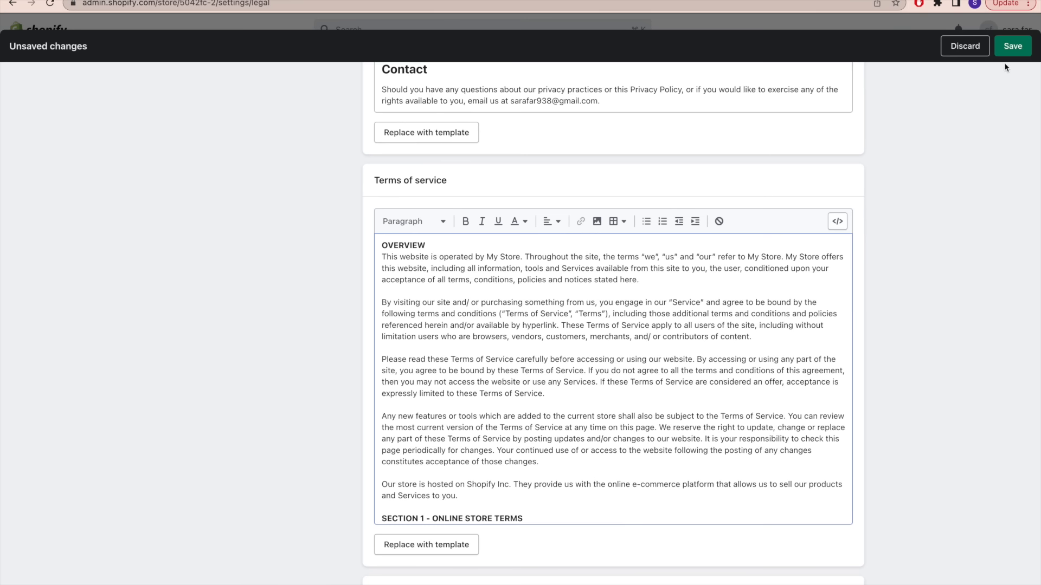
click(1009, 52)
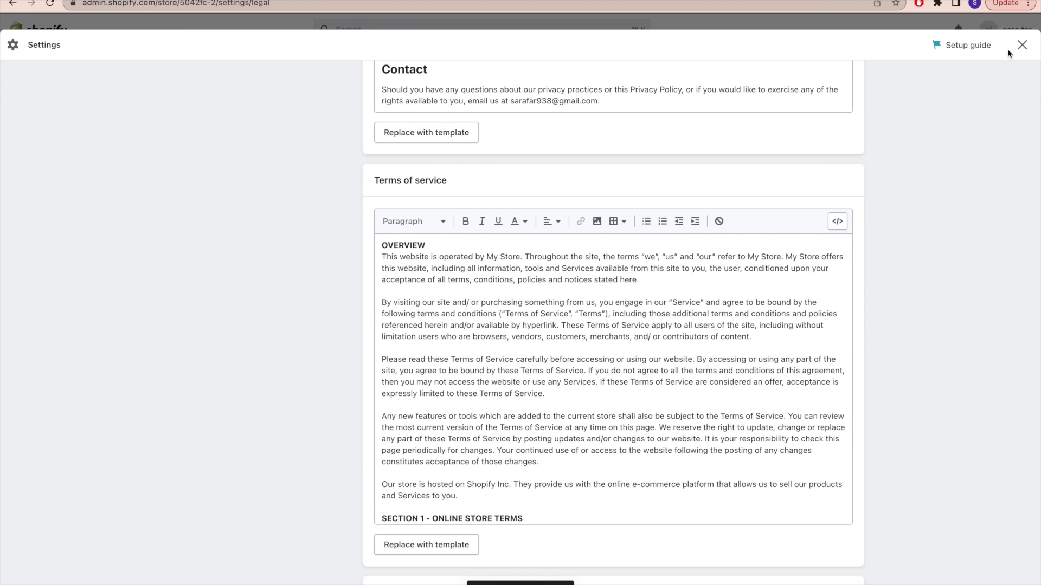
key(super+f)
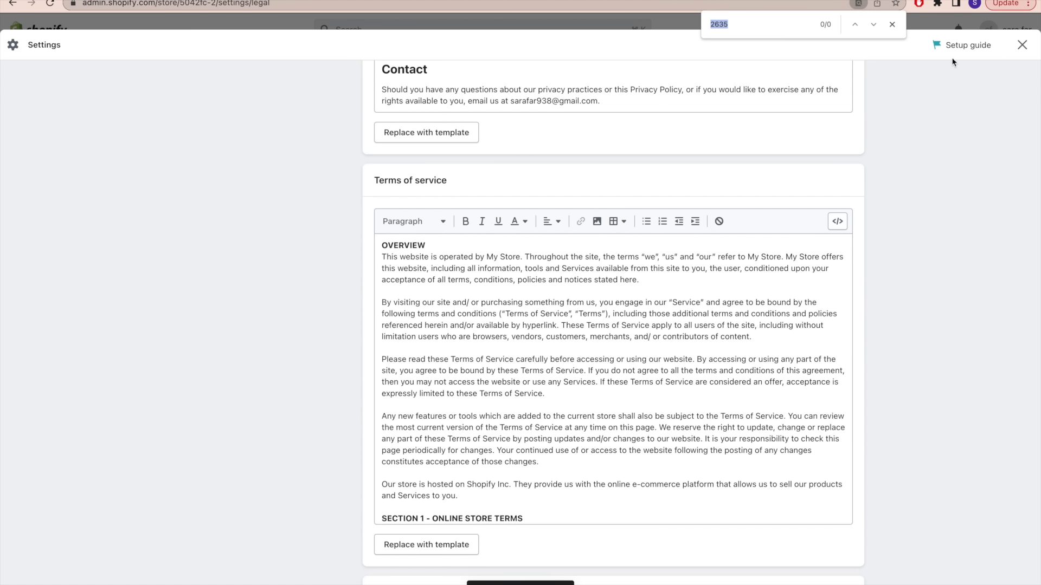
click(773, 29)
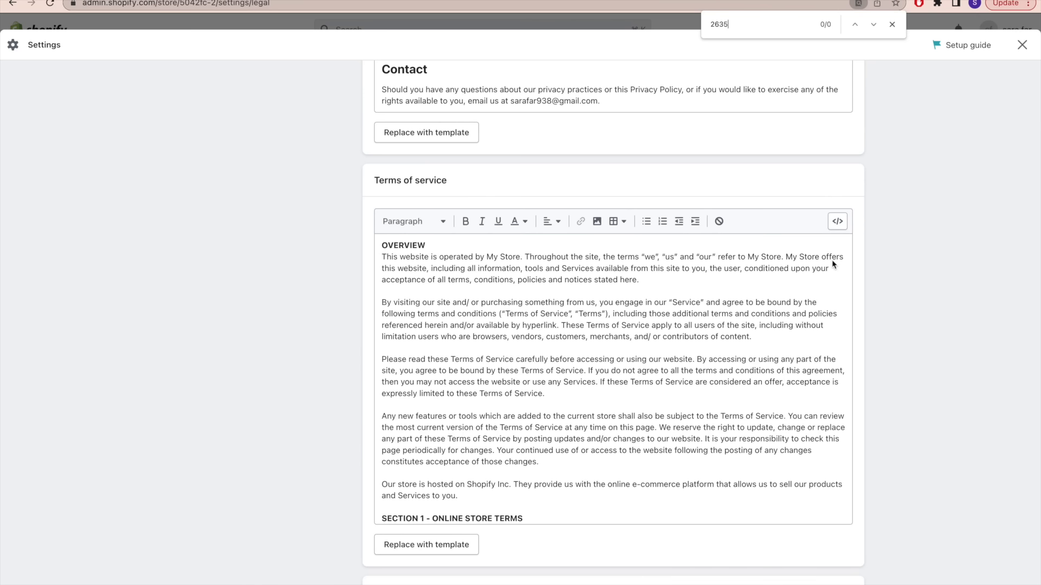
scroll(862, 291, up, 3)
scroll(862, 291, down, 3)
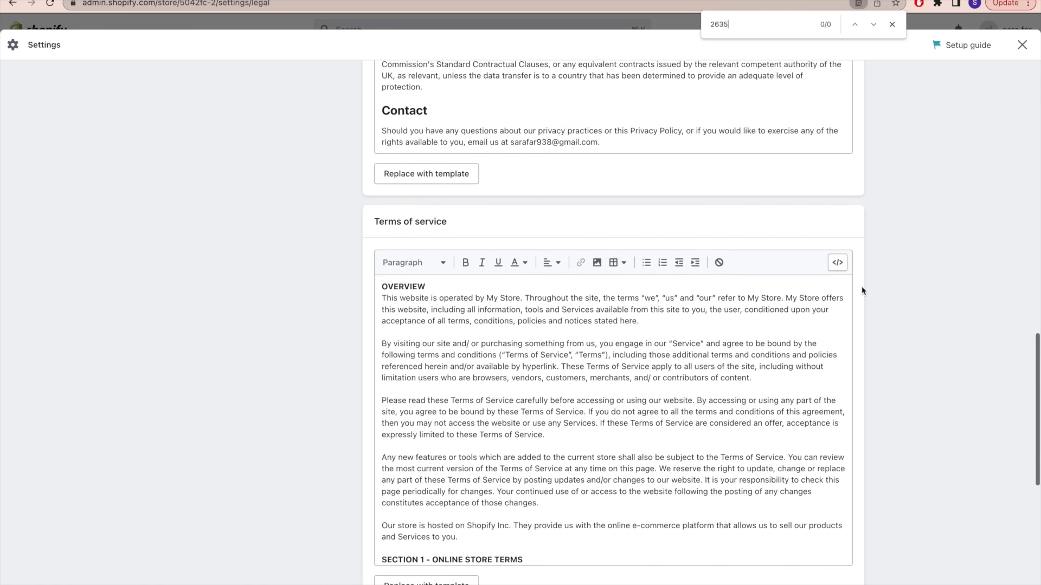
scroll(878, 268, up, 2)
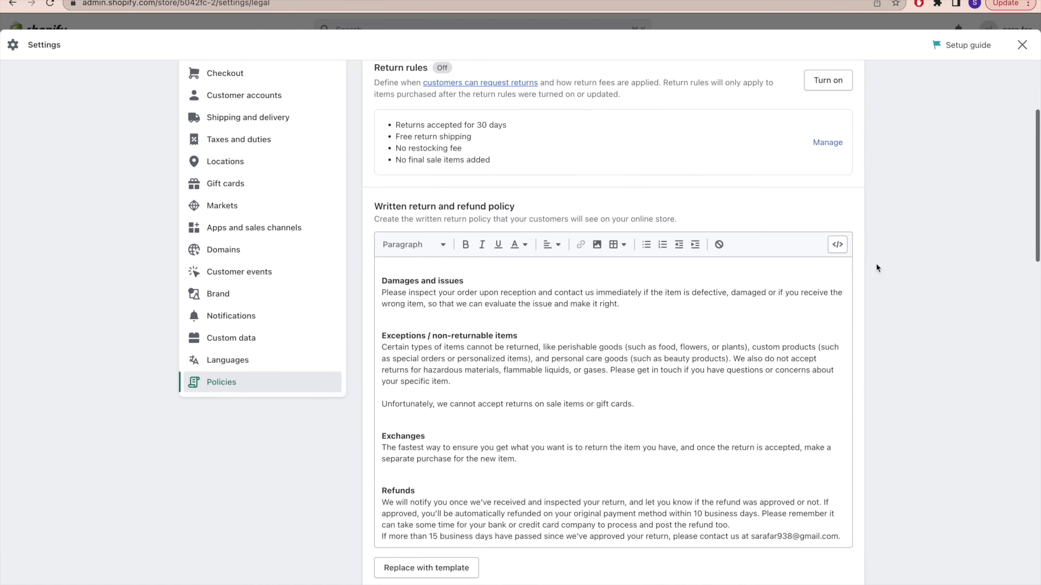
- Create Return Policy, Privacy Policy and Terms of Service pages in the online store, using the text copied from the written store policies
scroll(873, 270, up, 1)
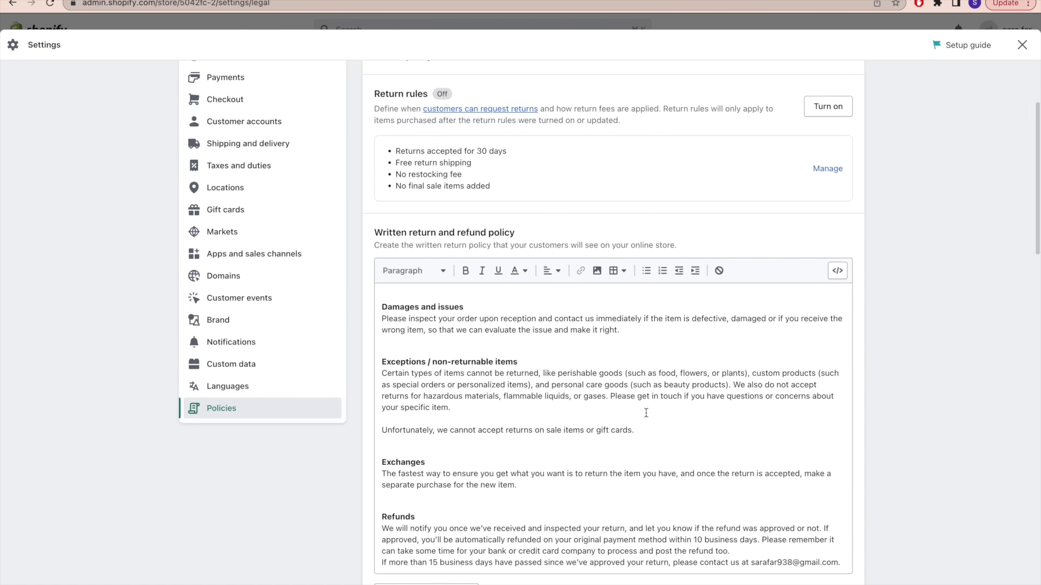
scroll(380, 269, down, 1)
click(380, 269)
scroll(380, 270, up, 3)
scroll(455, 330, up, 1)
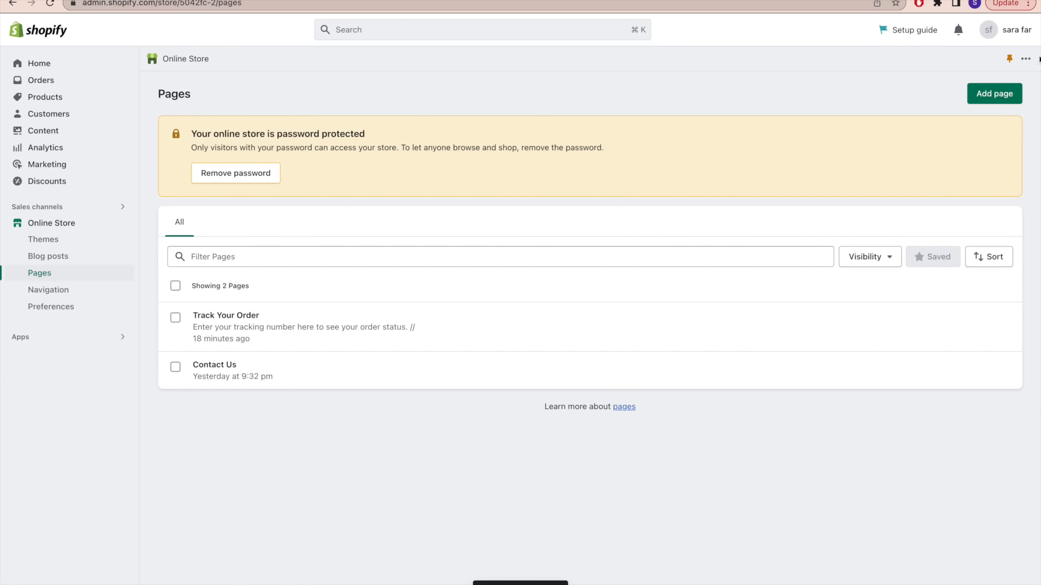
click(992, 95)
click(516, 158)
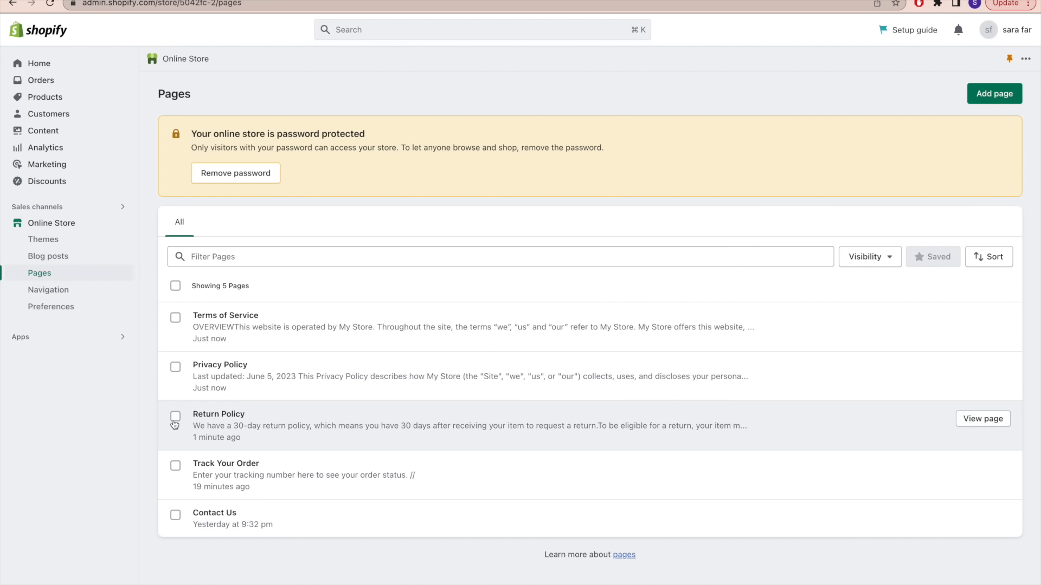
- Remove the Home item from the store's main navigation menu
click(79, 291)
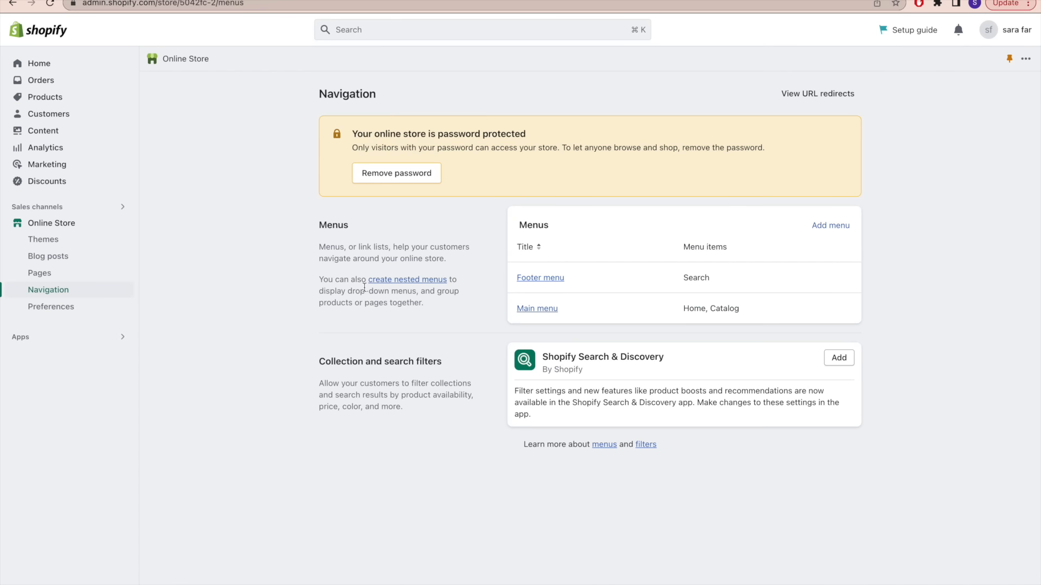
click(525, 310)
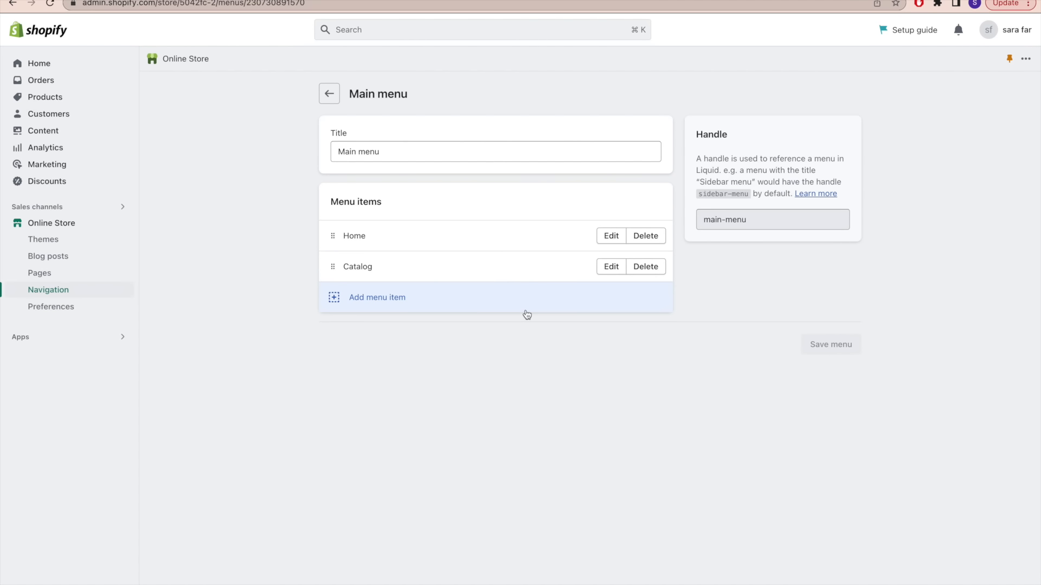
click(652, 238)
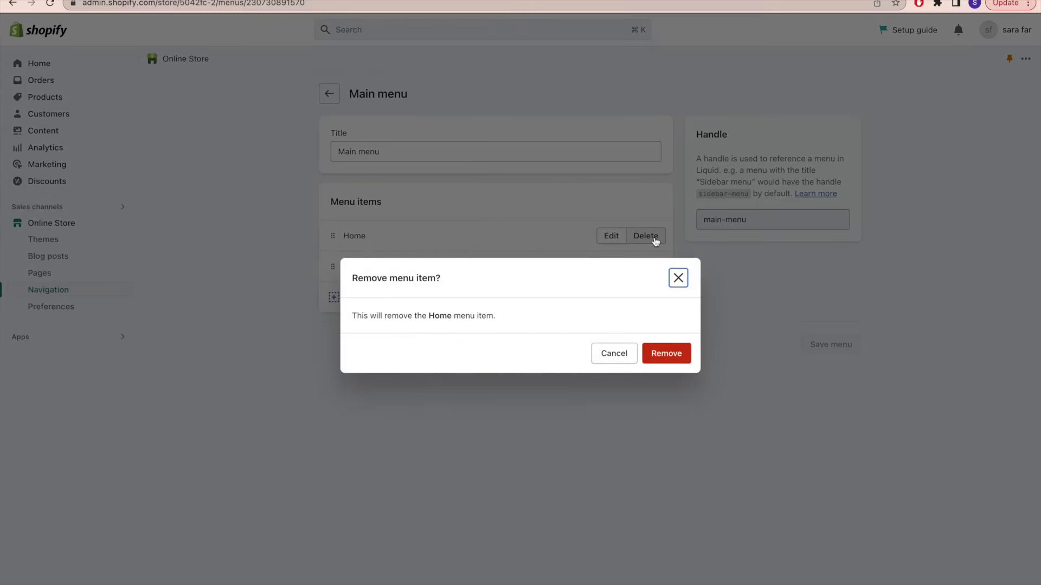
click(665, 352)
- Rename the Catalog menu item as Electric Facial Cleansing Brush and link it to the product of the same name
click(607, 240)
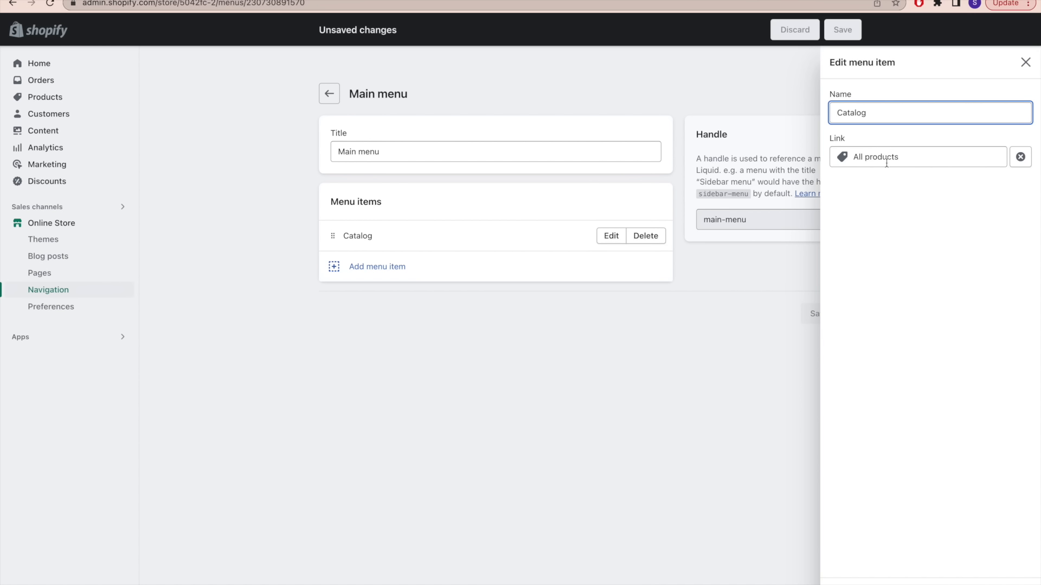
double_click(869, 115)
key(BackSpace)
text(Electric Facial Cleansing Brush)
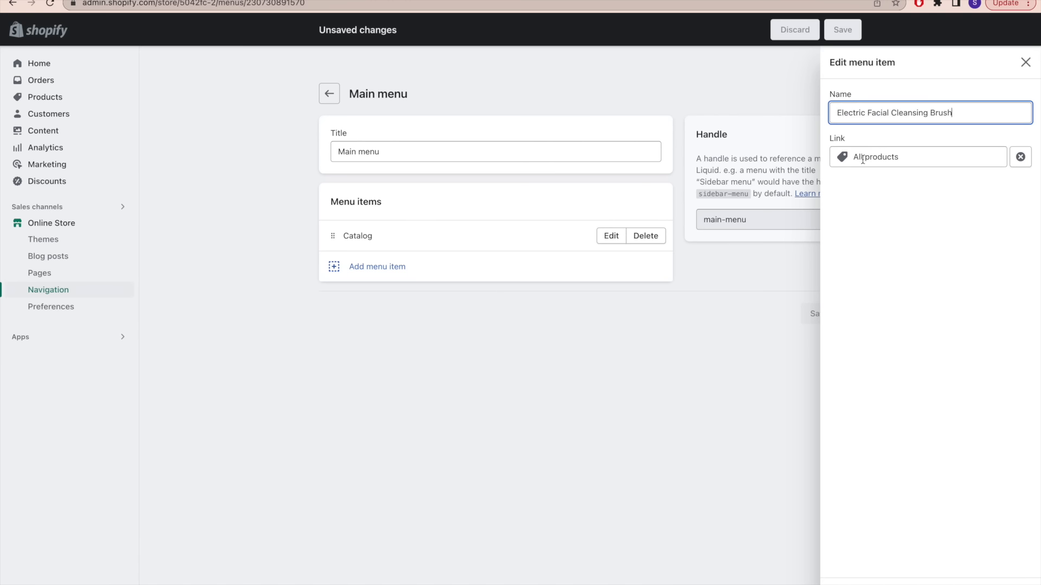
click(834, 155)
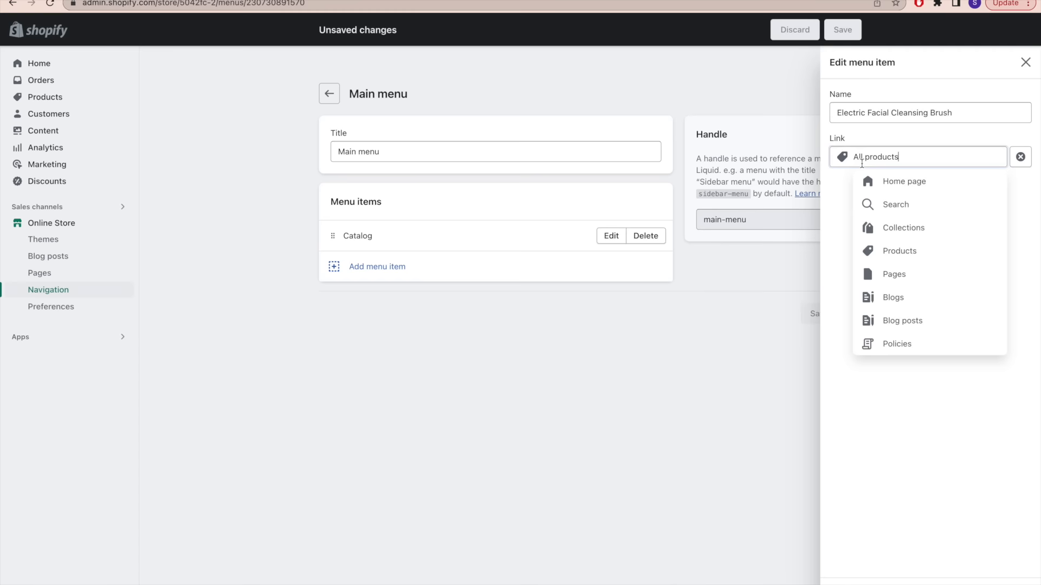
click(916, 251)
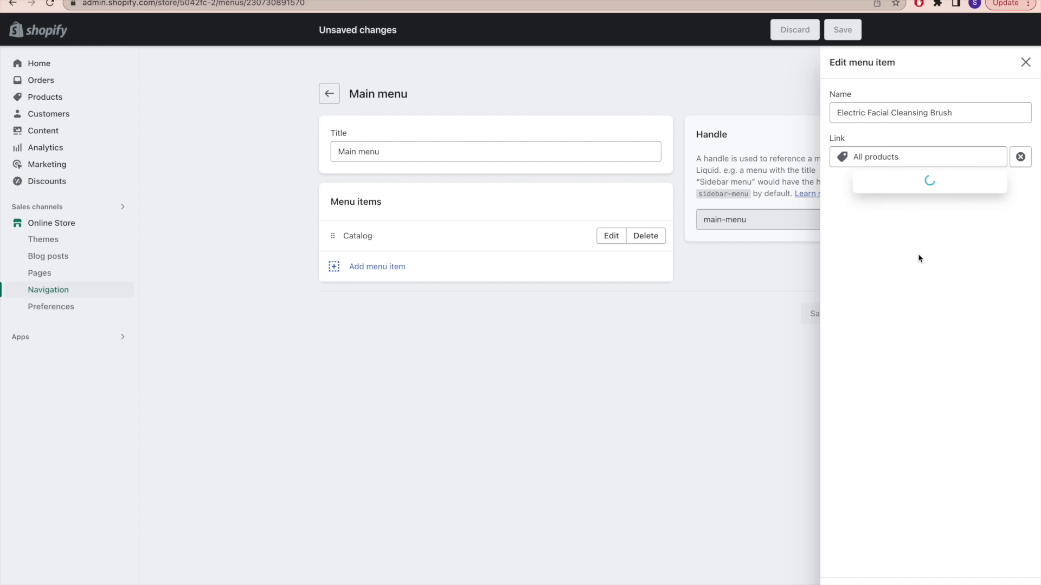
click(907, 238)
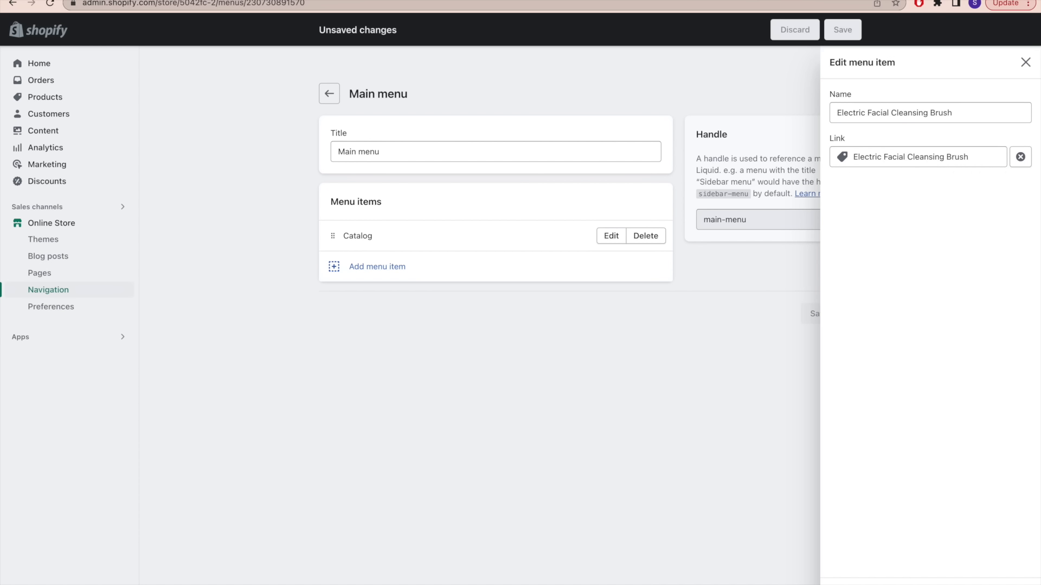
click(997, 584)
- Add Contact Us and Track Your Order items linked to their pages to the main menu, and save the menu
click(361, 274)
text(Contac)
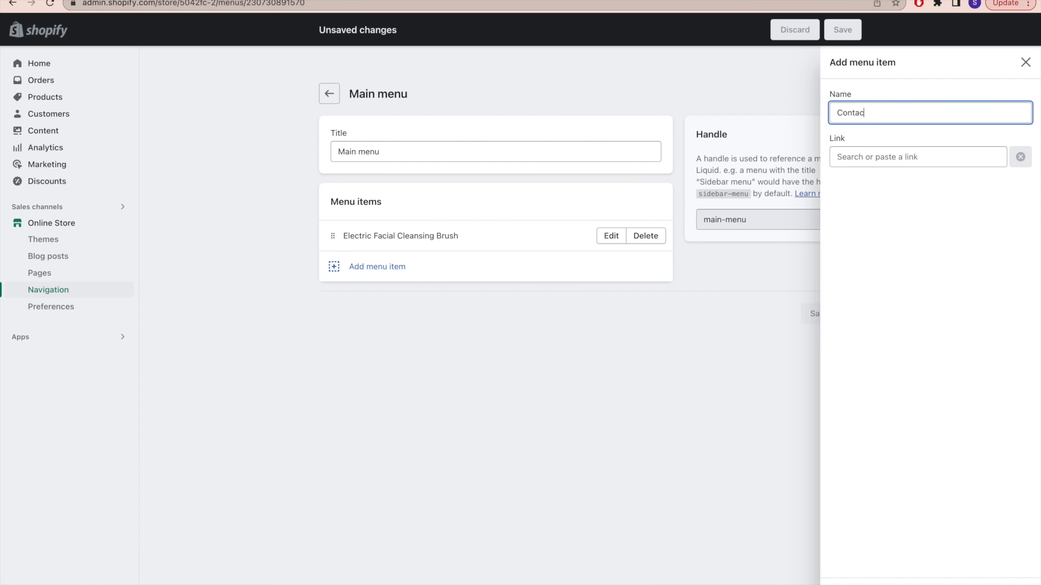
text(t Us)
click(874, 157)
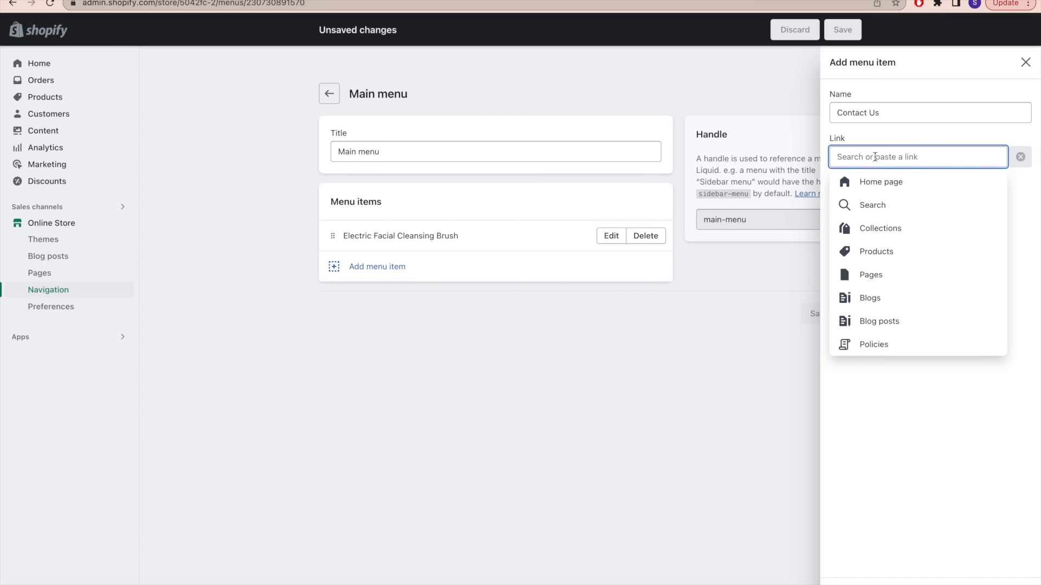
click(877, 275)
click(884, 204)
click(1016, 584)
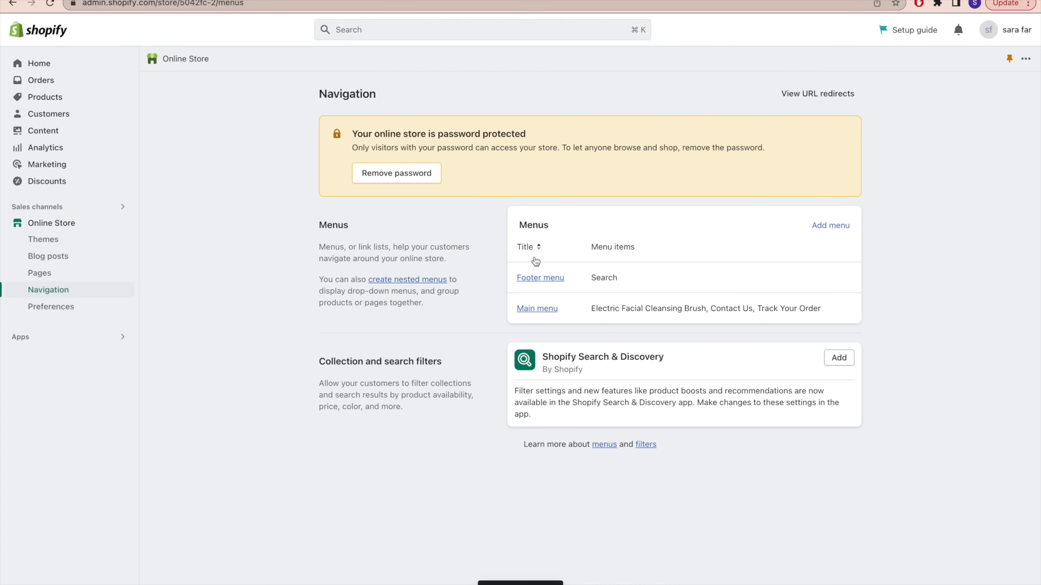
- Replace the footer menu's Search item with Refund Policy, Privacy Policy and Terms of Service items, and save the menu
click(531, 277)
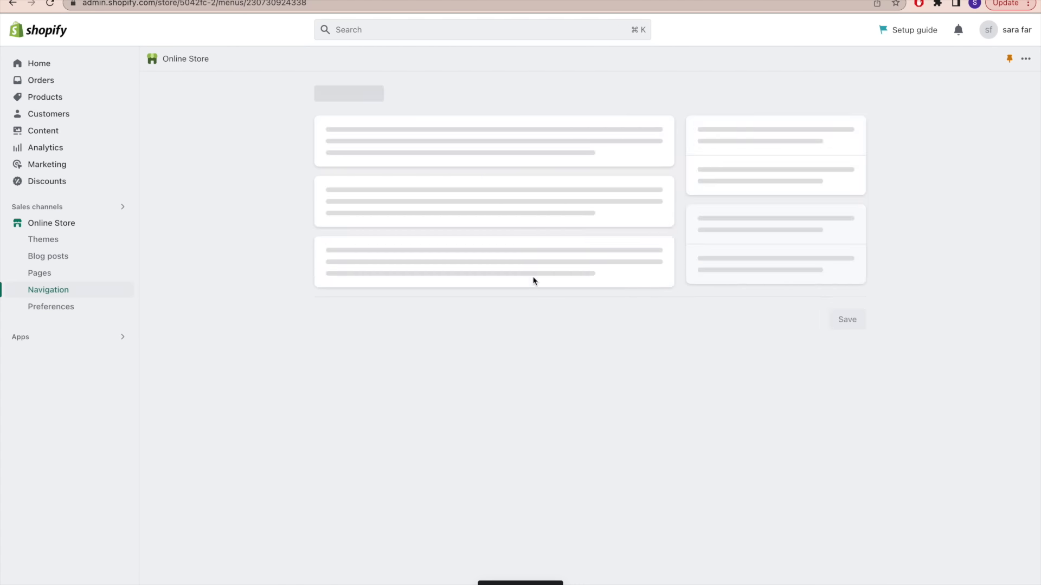
click(641, 241)
click(666, 354)
click(398, 290)
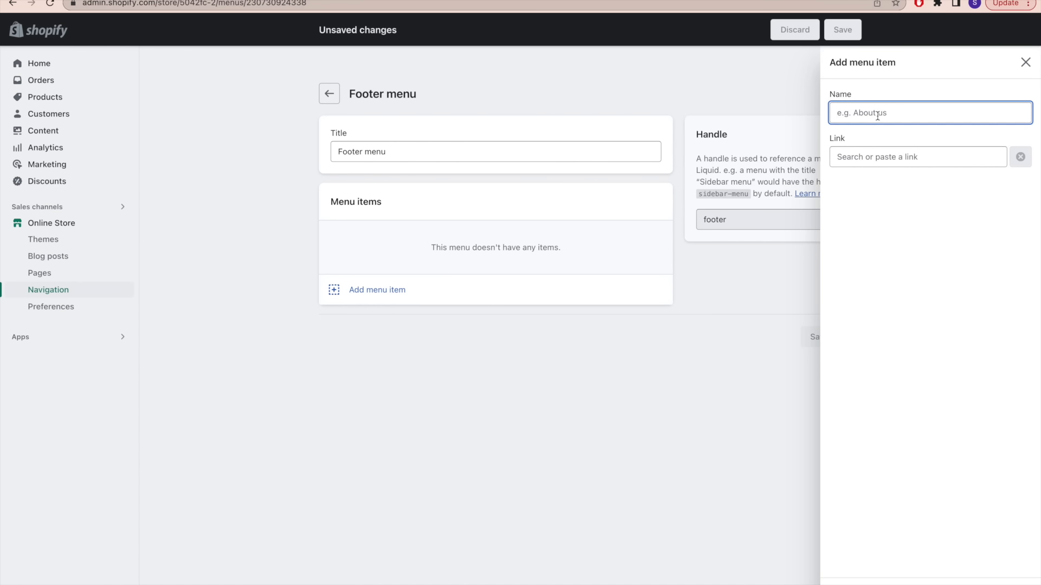
text(R)
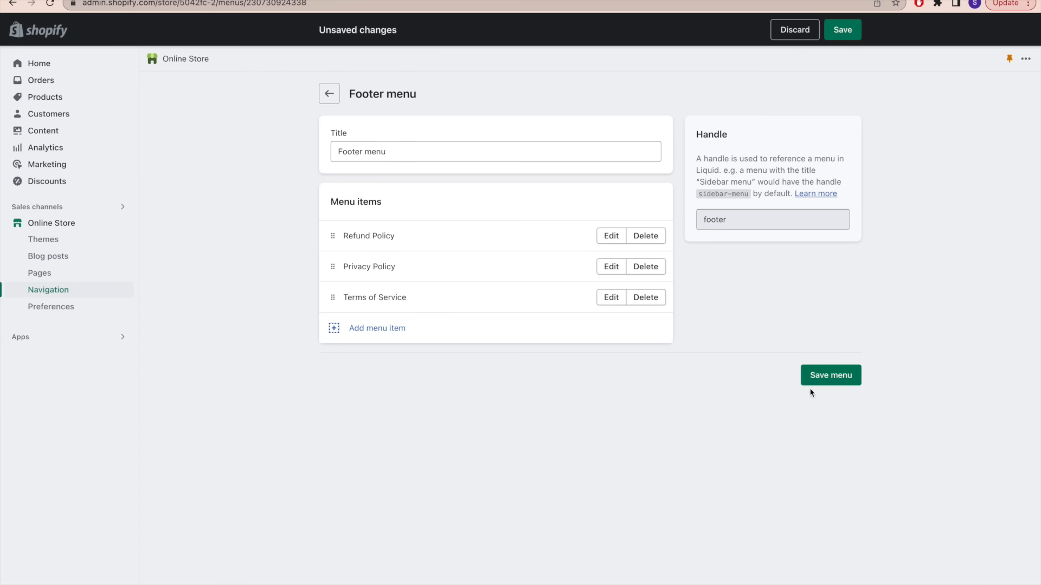
click(822, 385)
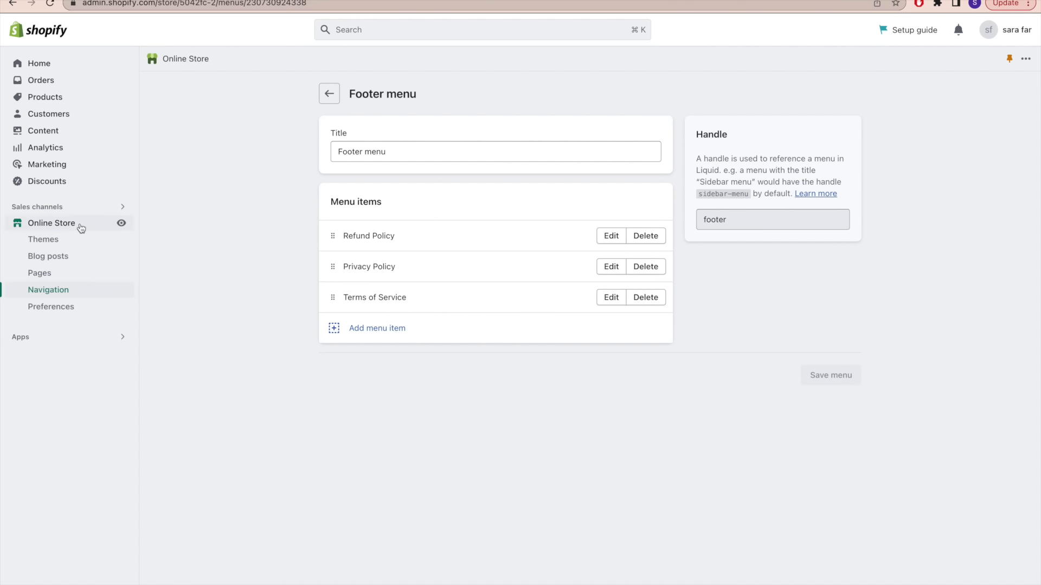
- Open the Sense theme for customizing and add a Menu block to the footer section of the home page
click(81, 228)
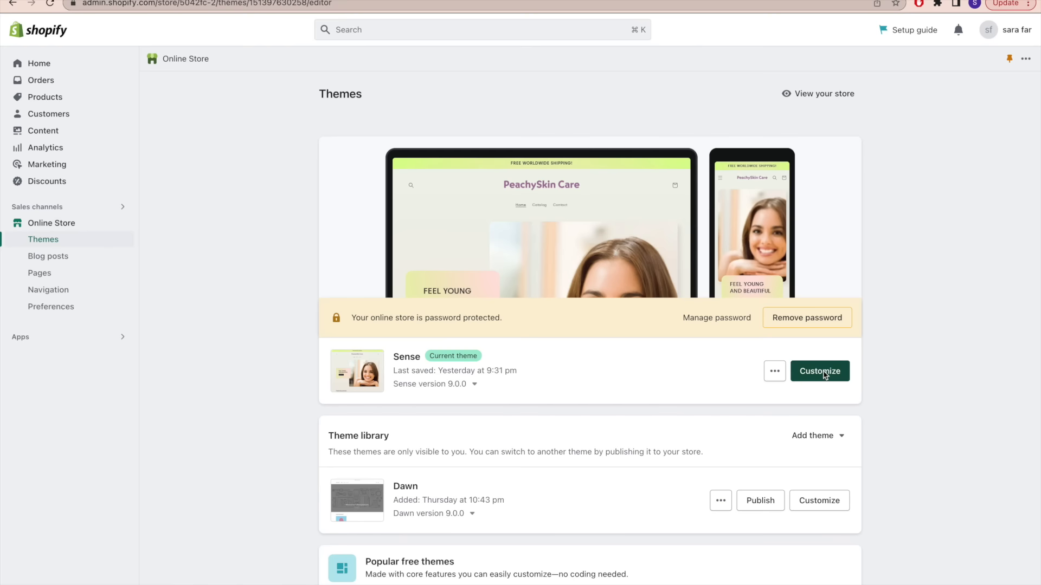
click(820, 371)
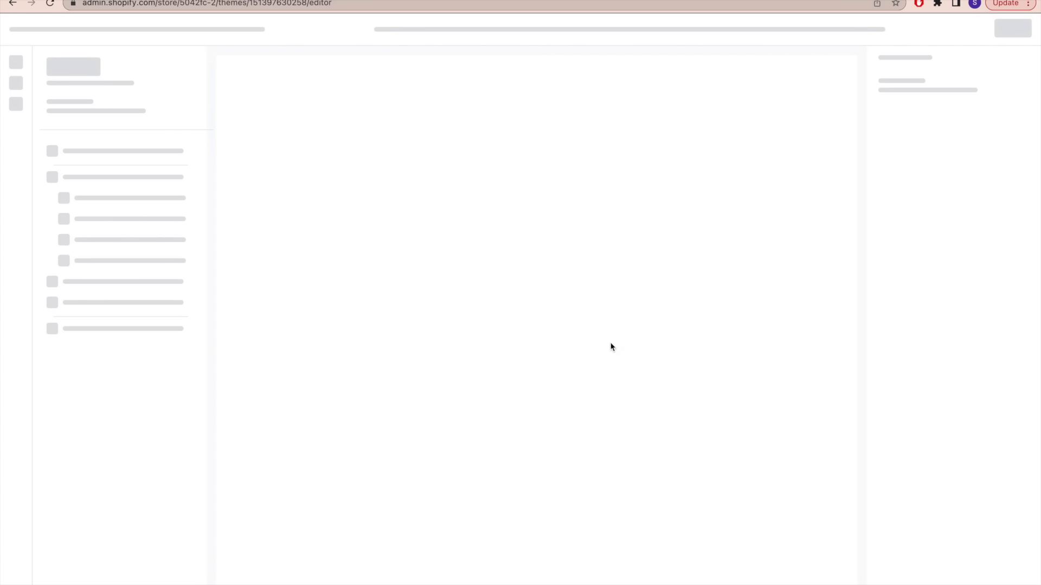
click(111, 390)
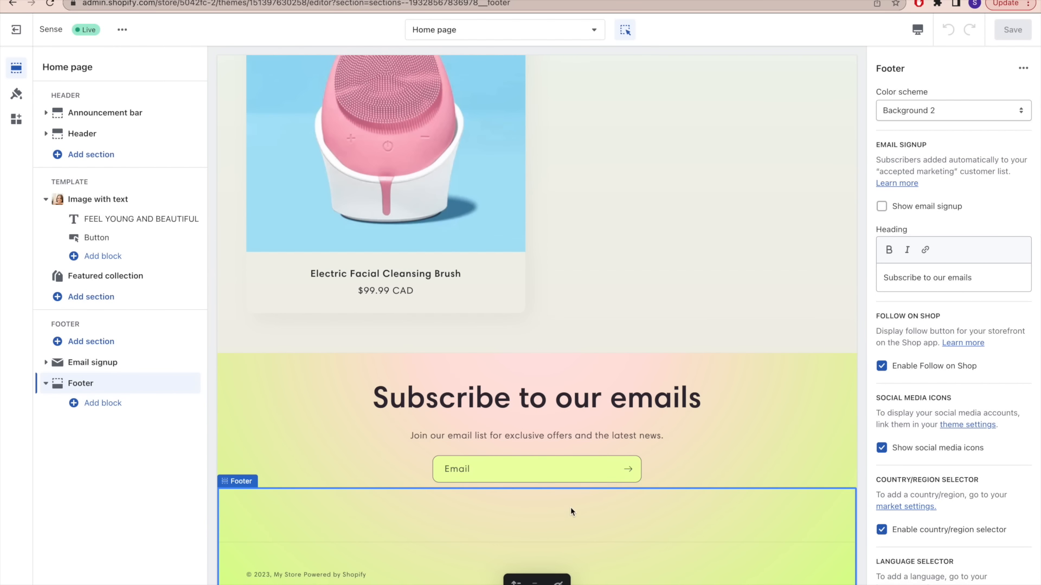
click(103, 403)
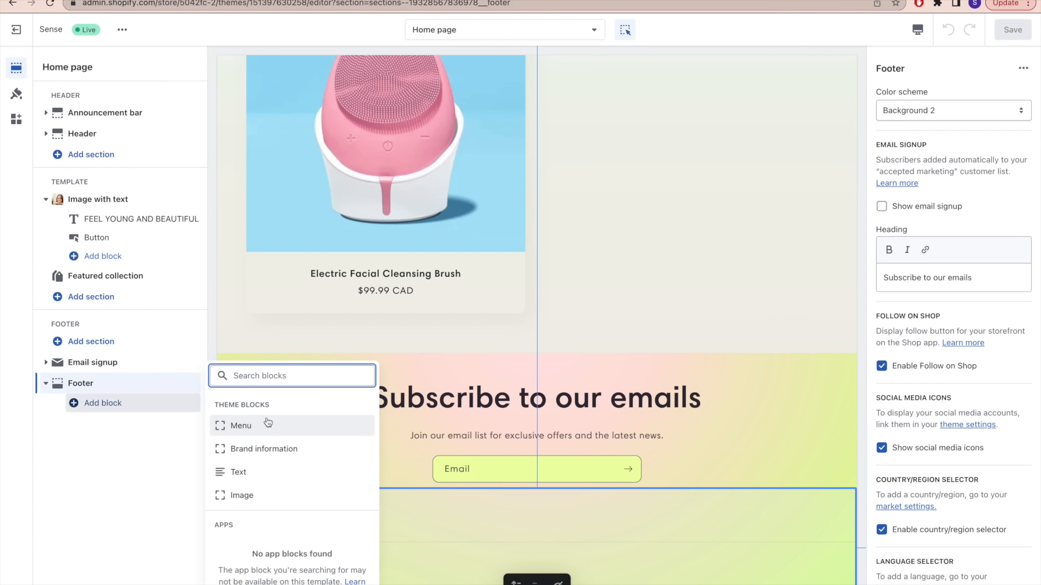
click(239, 425)
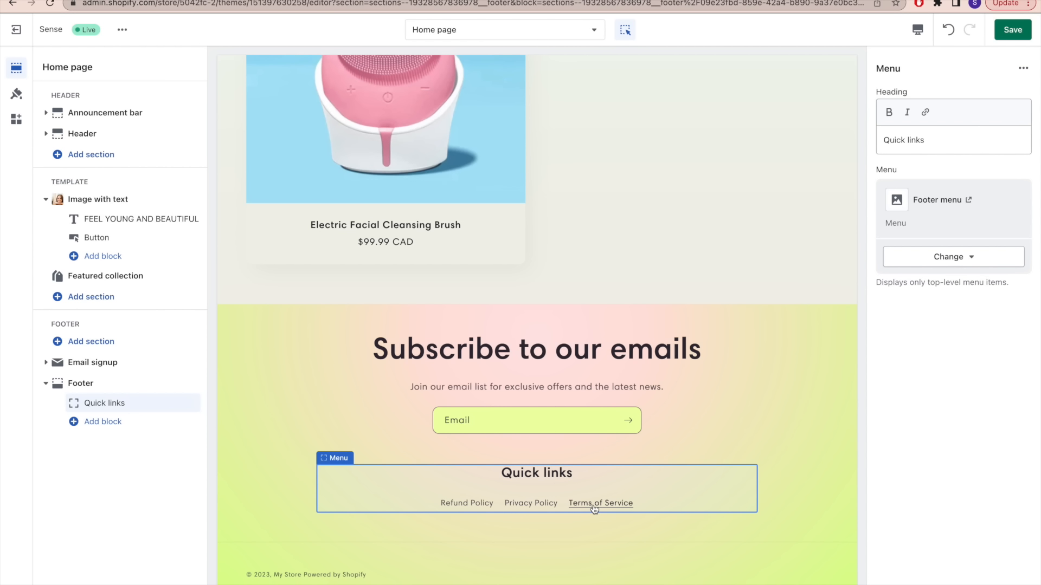
- Delete the Quick links heading from the footer's menu block and save the theme
triple_click(889, 143)
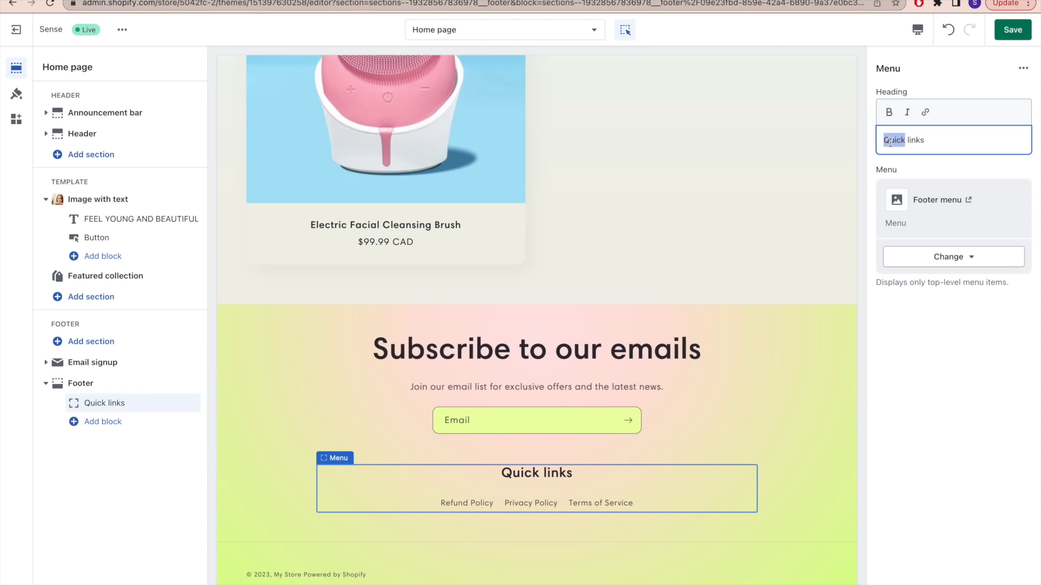
key(BackSpace)
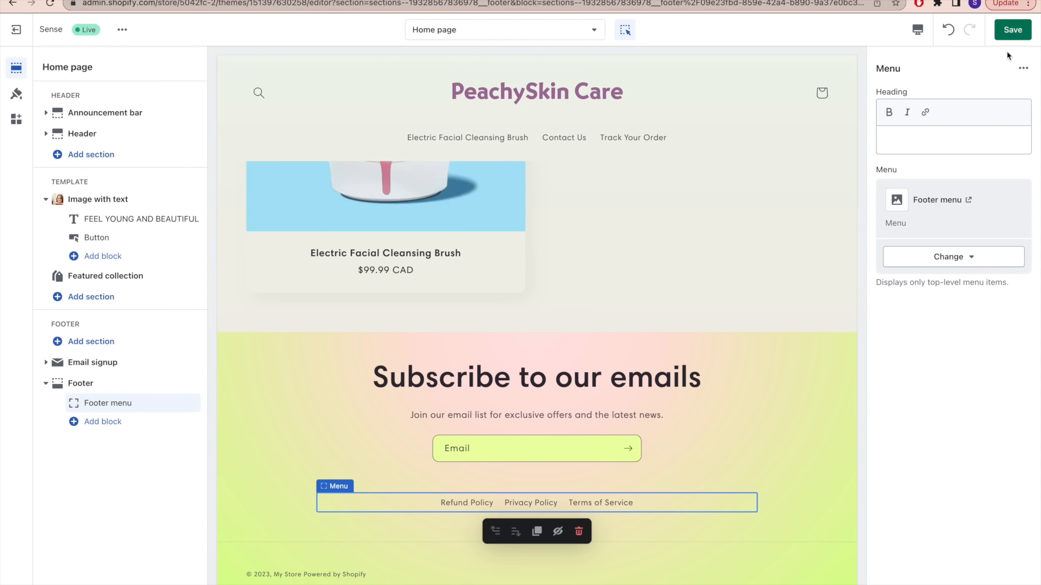
click(1008, 33)
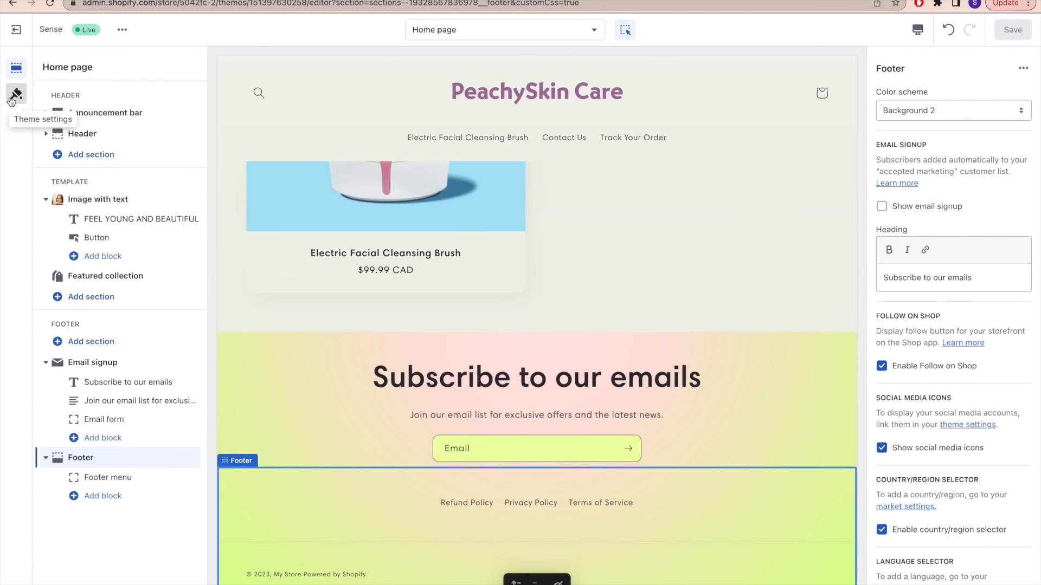
- Copy the hex code of the Accent 1 color from the theme's color settings
click(16, 94)
click(78, 121)
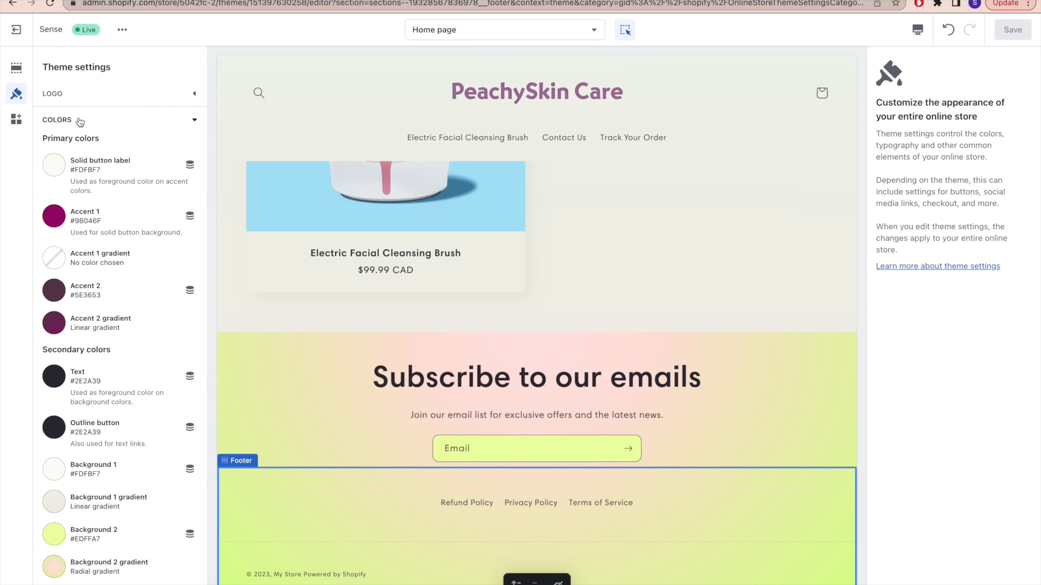
click(58, 224)
double_click(112, 344)
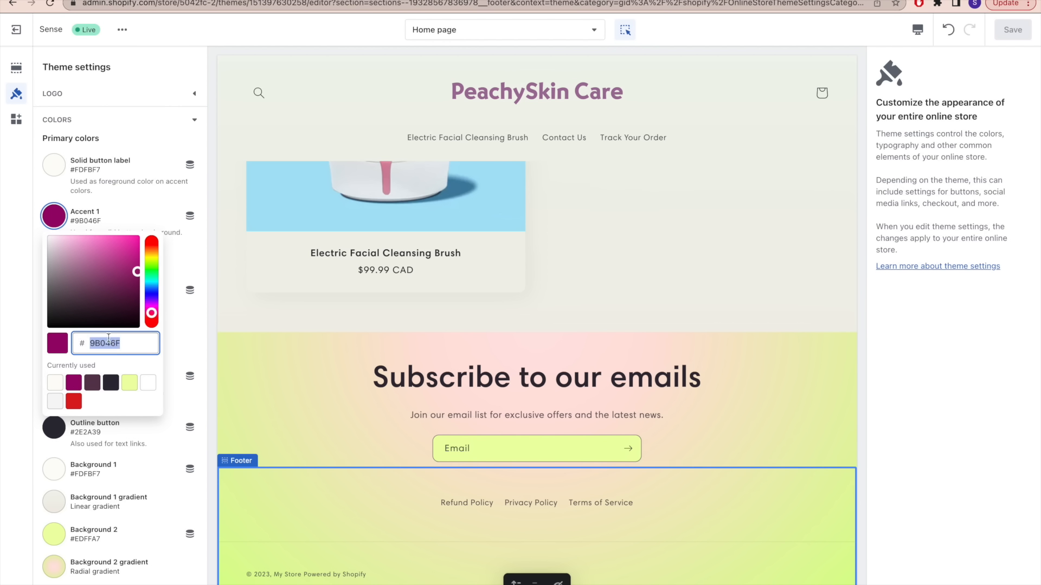
- Customize the notification email templates with the copied accent color #9B046F and the PeachySkin Care logo, and save
click(16, 29)
click(44, 568)
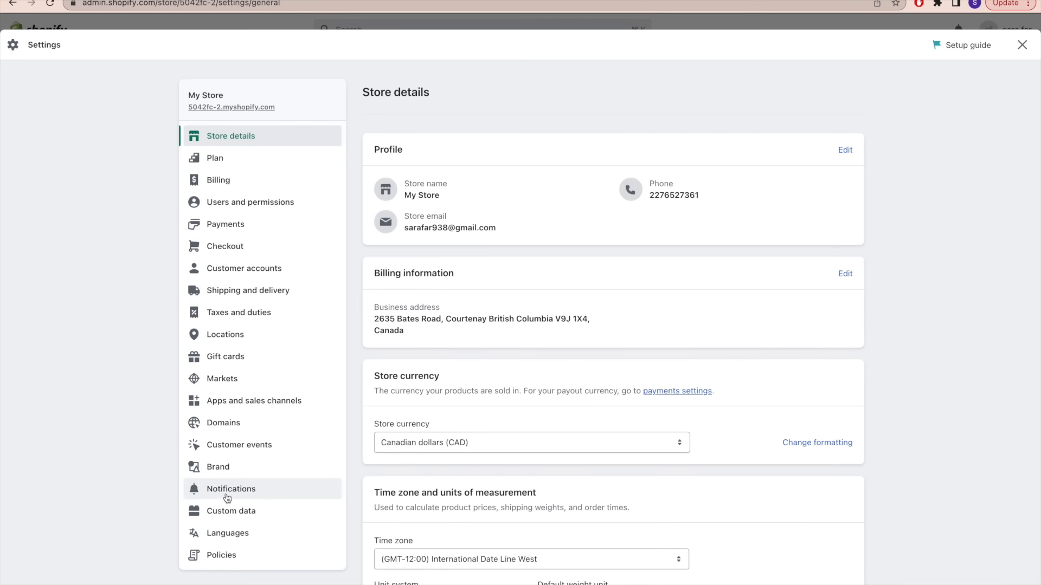
click(223, 491)
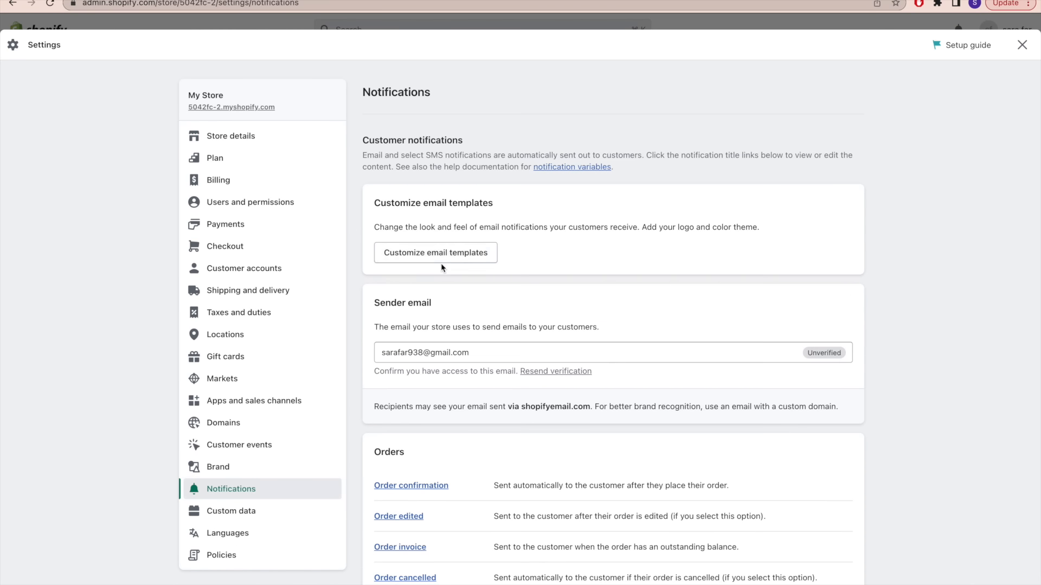
click(487, 253)
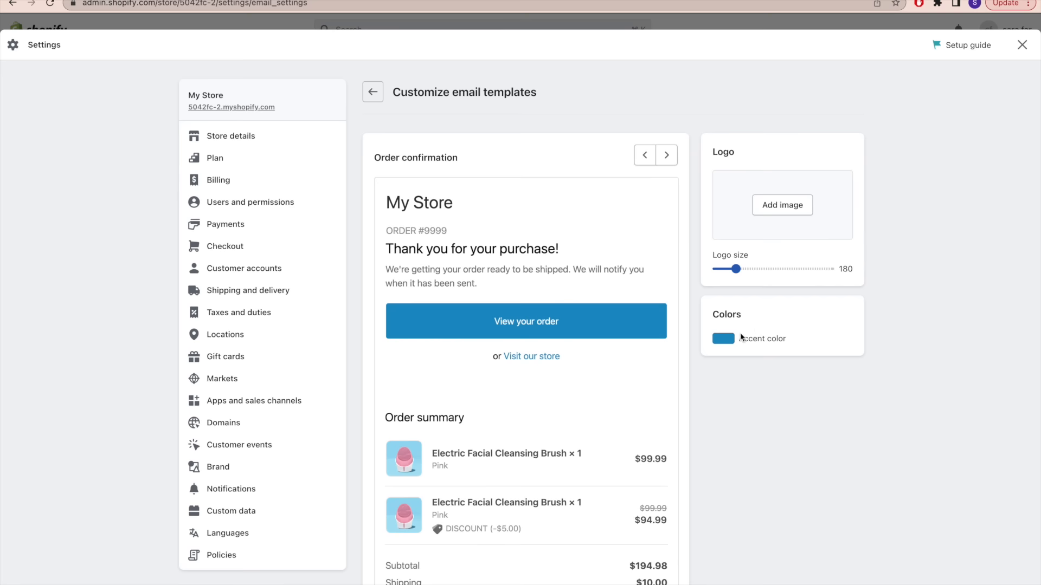
click(723, 339)
double_click(792, 460)
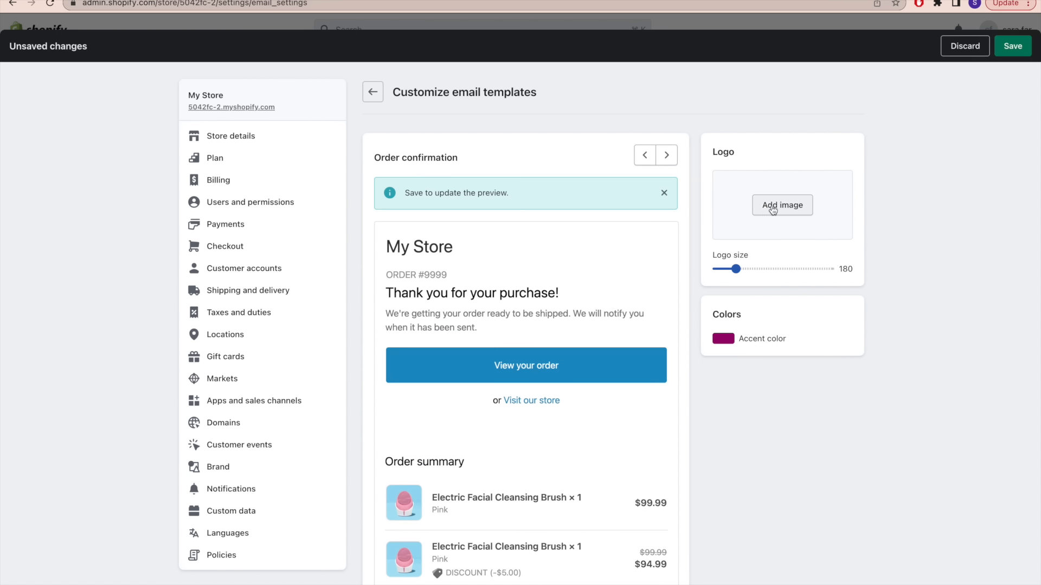
click(1012, 45)
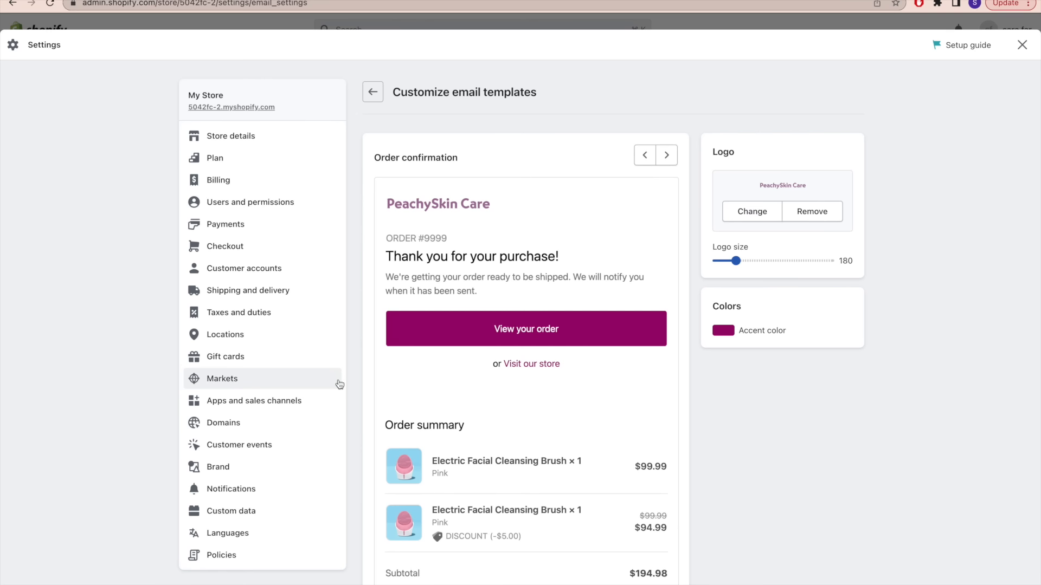
- Open the General shipping profile in the shipping settings and delete the existing rates of the Domestic zone
click(295, 286)
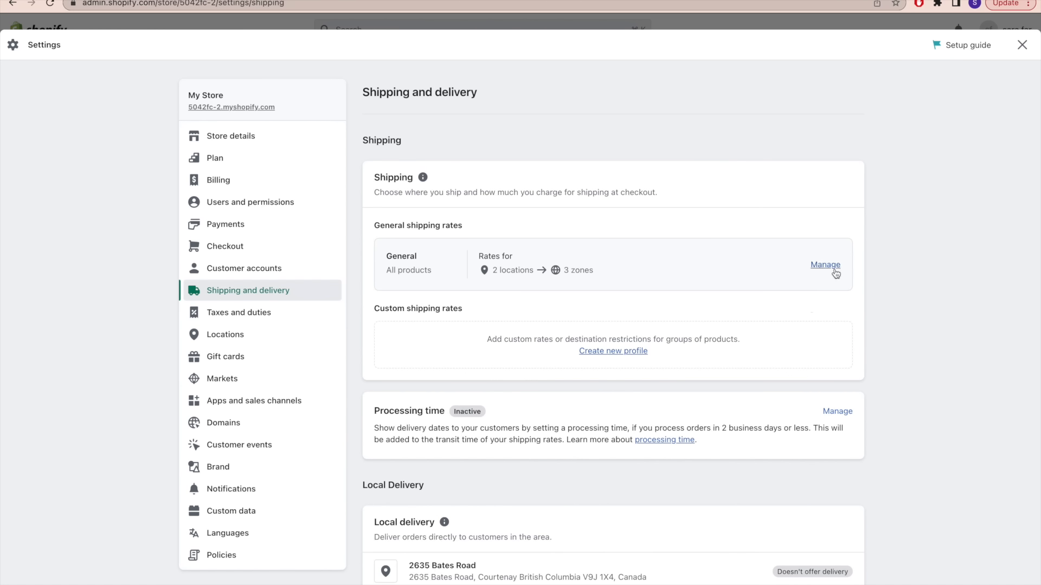
click(835, 273)
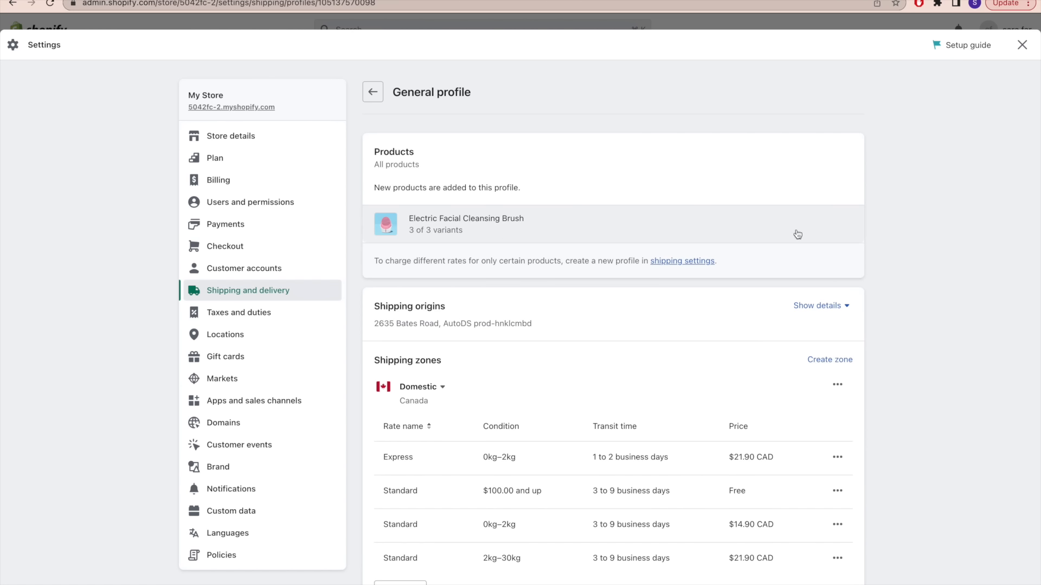
scroll(872, 401, down, 15)
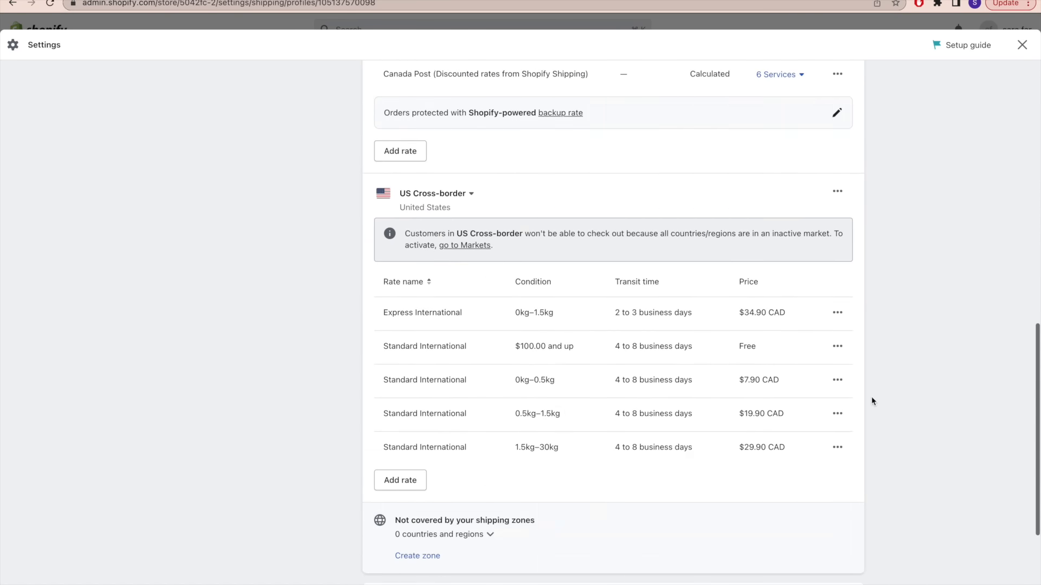
scroll(872, 400, up, 15)
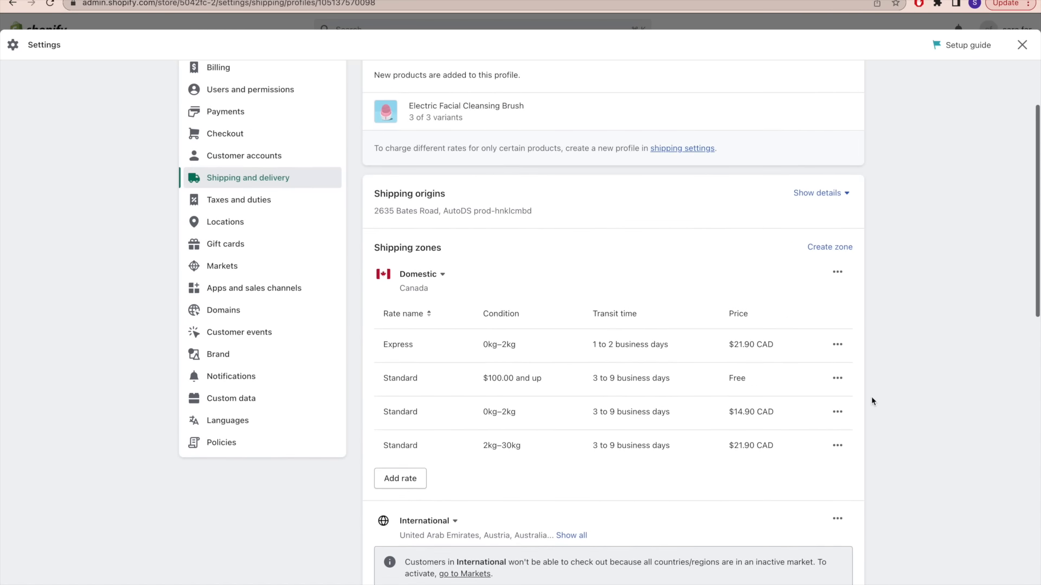
scroll(872, 401, up, 1)
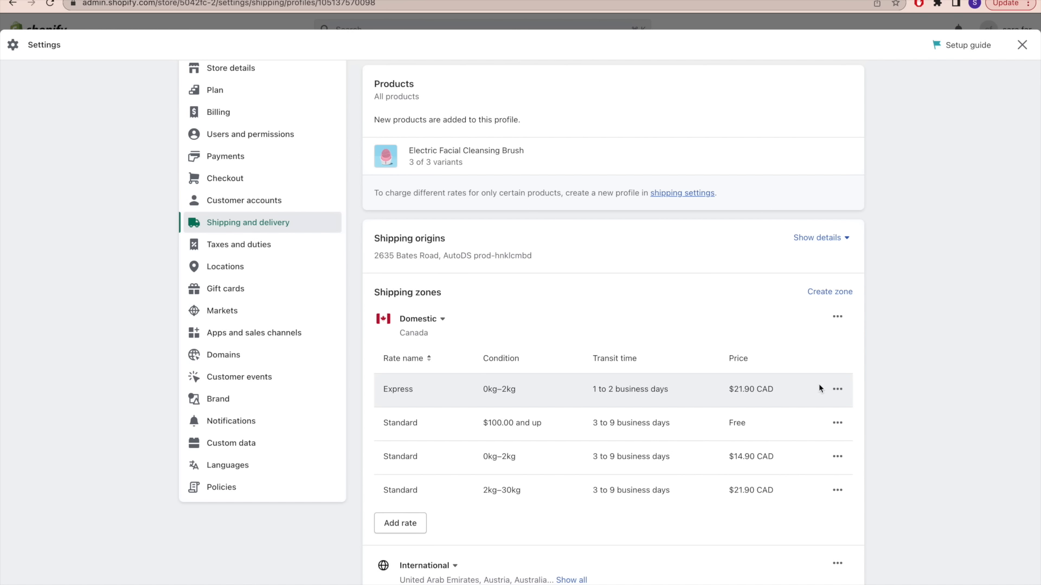
click(837, 390)
click(814, 441)
- Delete the existing rates of the US Cross-border shipping zone
scroll(841, 393, down, 10)
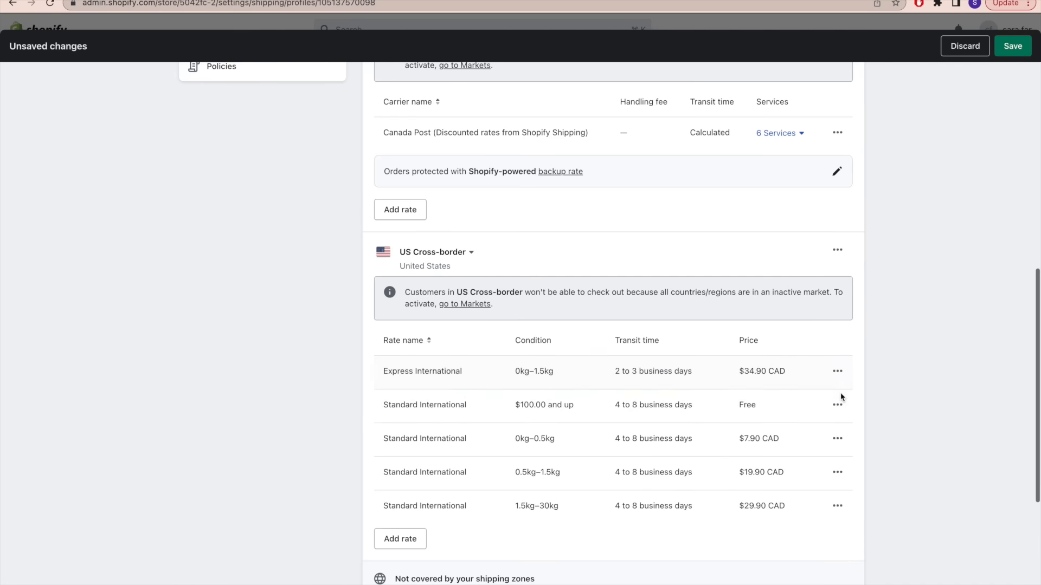
click(837, 372)
click(818, 432)
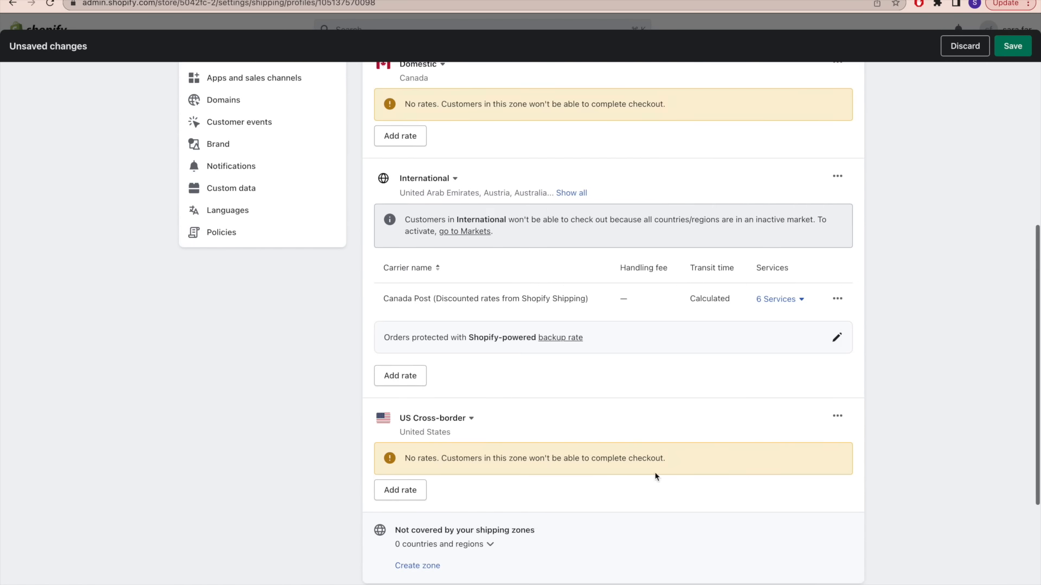
- Add a rate named Free Shipping at no charge to the US Cross-border zone
click(406, 492)
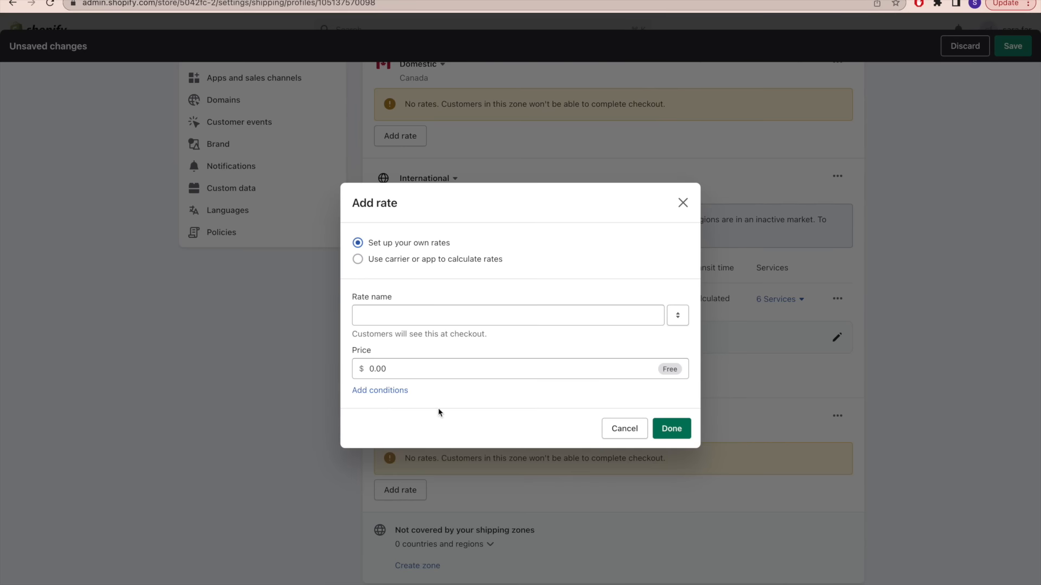
click(435, 317)
text(Free)
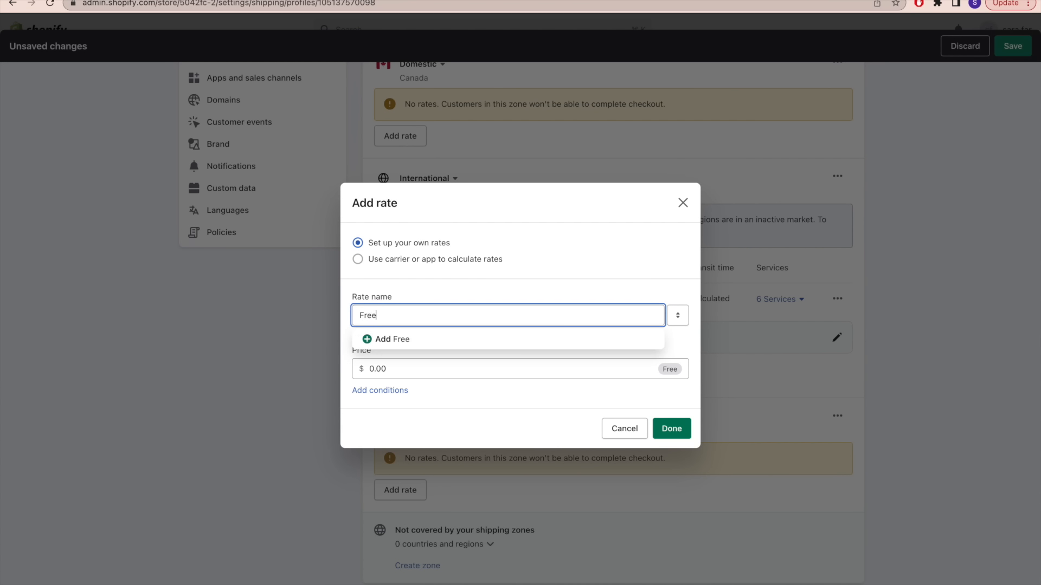
text( Shipping)
click(454, 399)
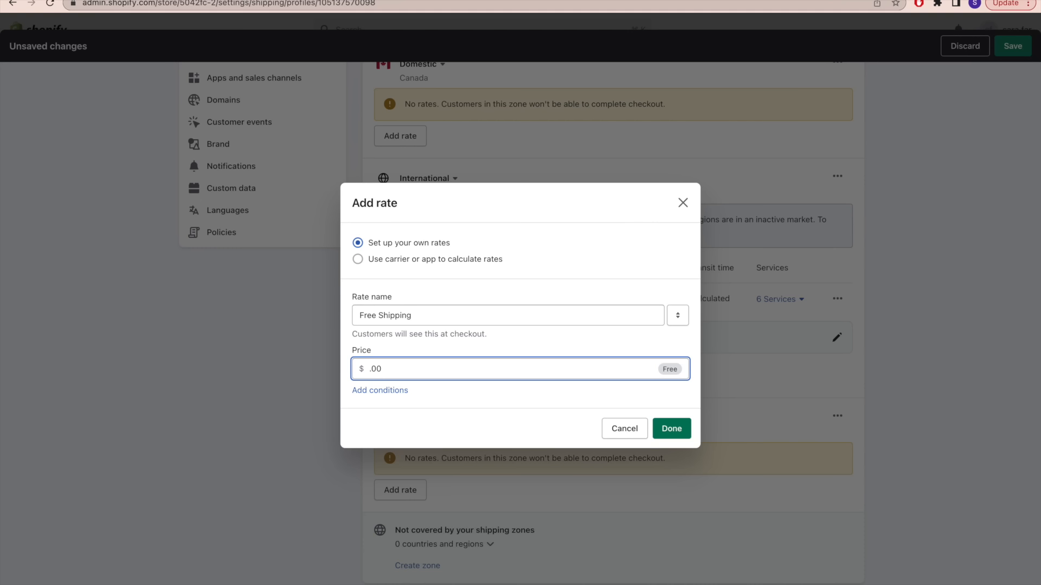
text(10)
key(BackSpace)
key(BackSpace)
click(476, 434)
click(672, 429)
- Add a free rate named Free Shipping to the Domestic zone for Canada
scroll(817, 441, up, 2)
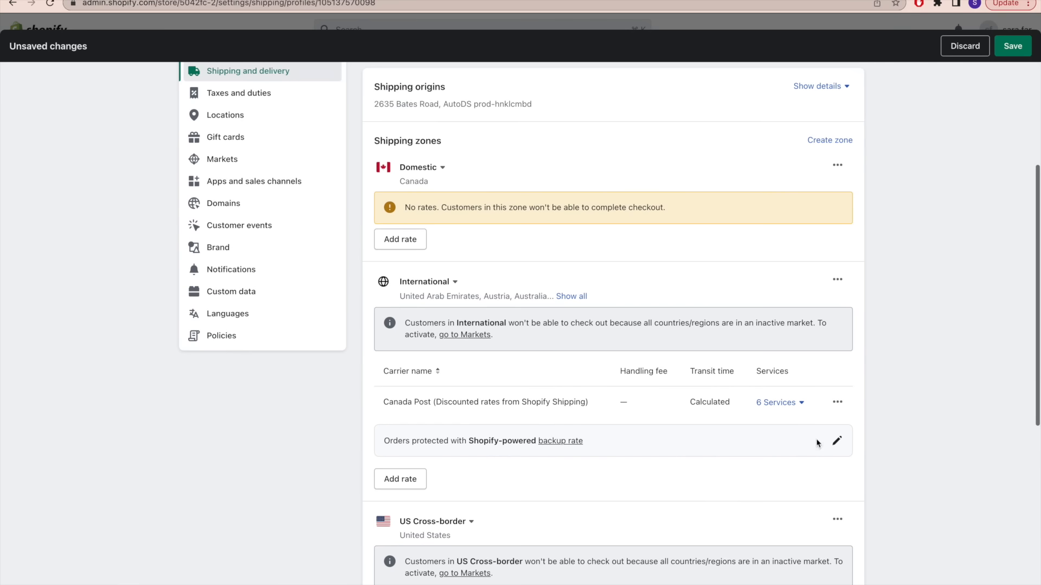
click(426, 251)
click(680, 426)
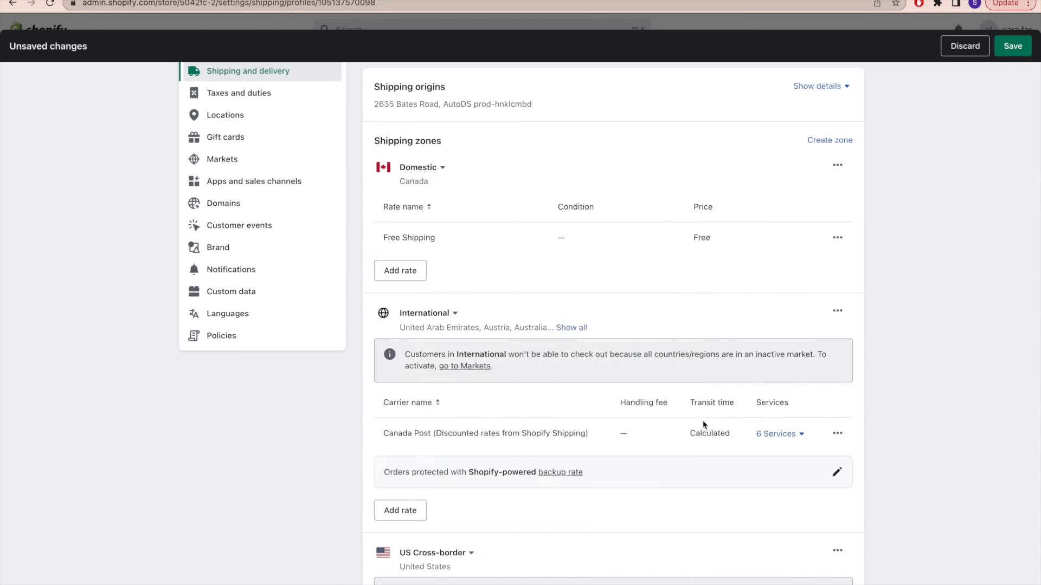
- Go from the shipping profile to the markets, set the International market's status to Active and save
scroll(880, 352, down, 5)
scroll(880, 353, up, 1)
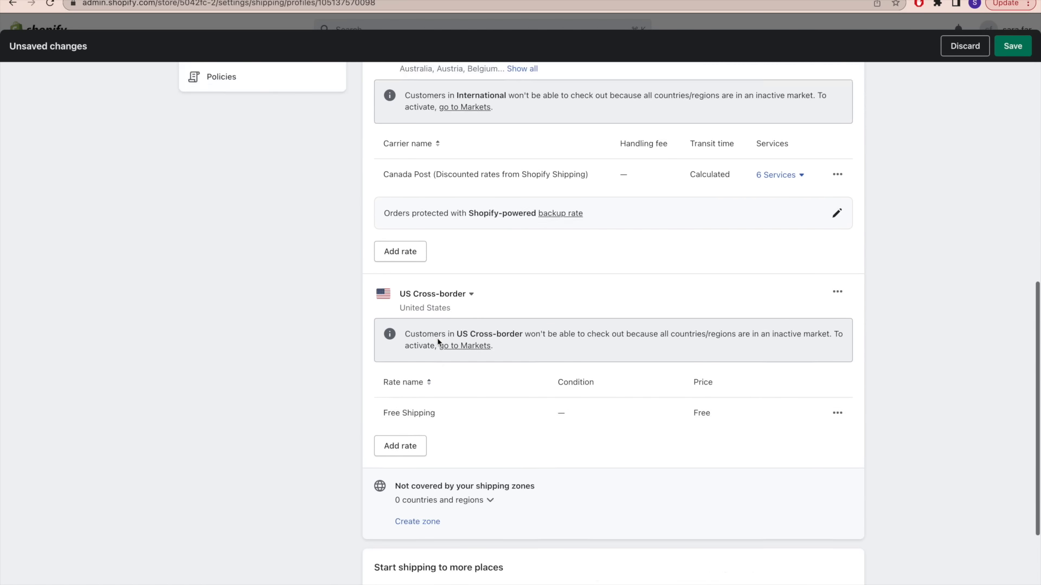
scroll(437, 338, up, 3)
scroll(476, 199, up, 3)
scroll(476, 199, down, 10)
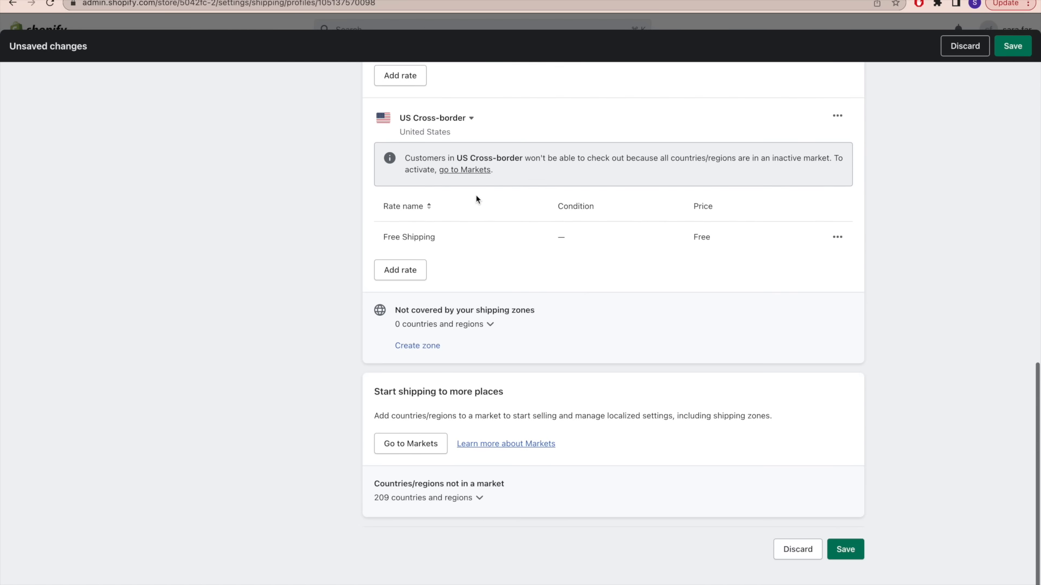
click(417, 452)
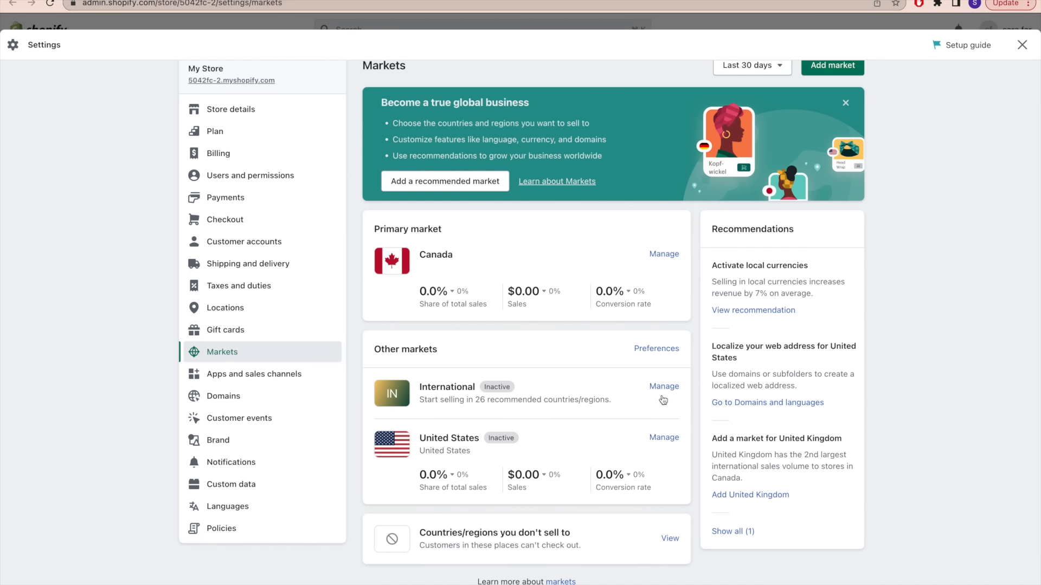
click(666, 399)
click(751, 169)
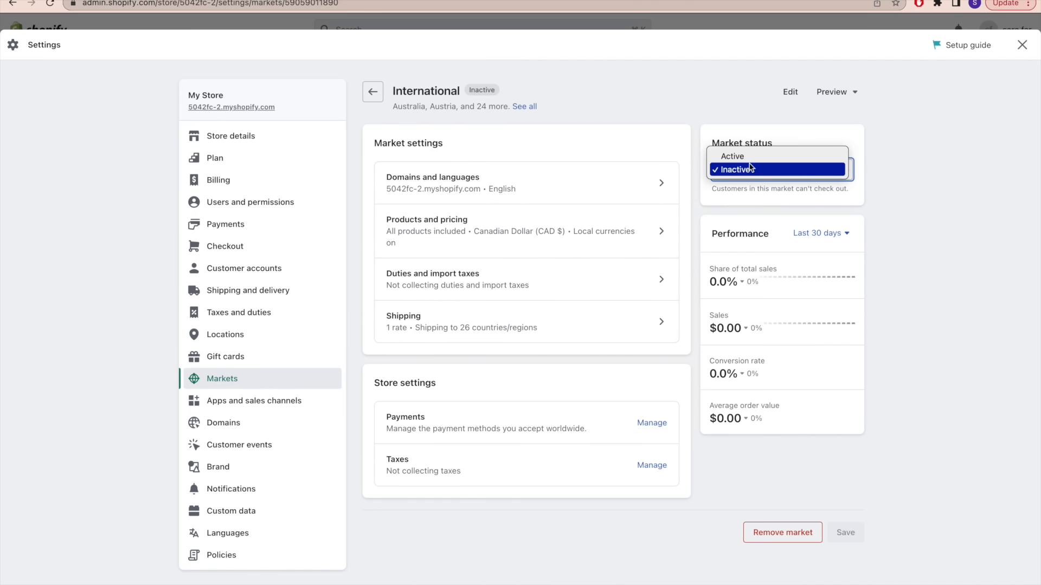
click(749, 156)
click(843, 533)
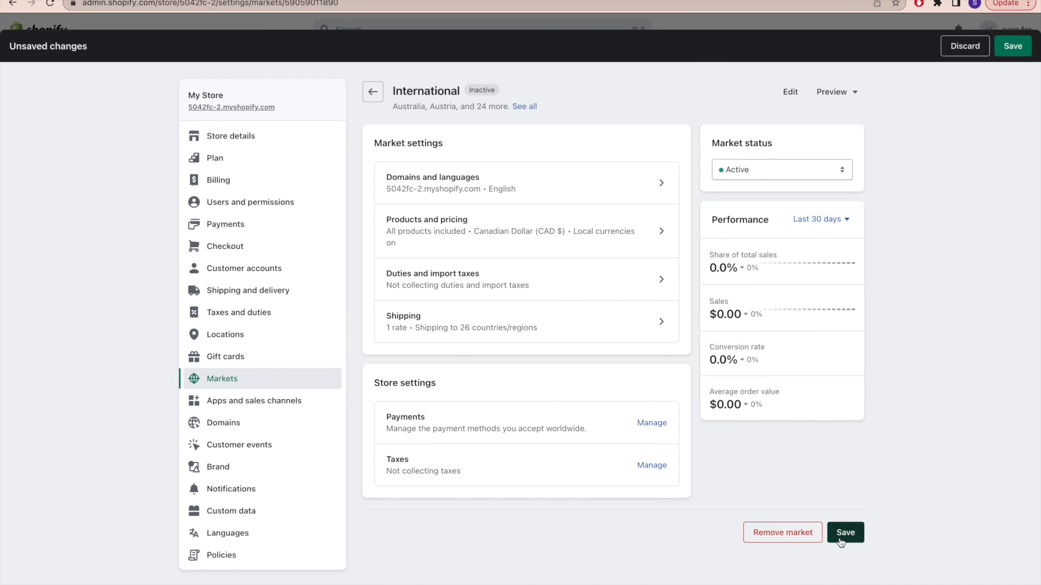
- Follow the US Cross-border zone's notice in the General shipping profile to the markets, set the United States market to Active and save
click(297, 295)
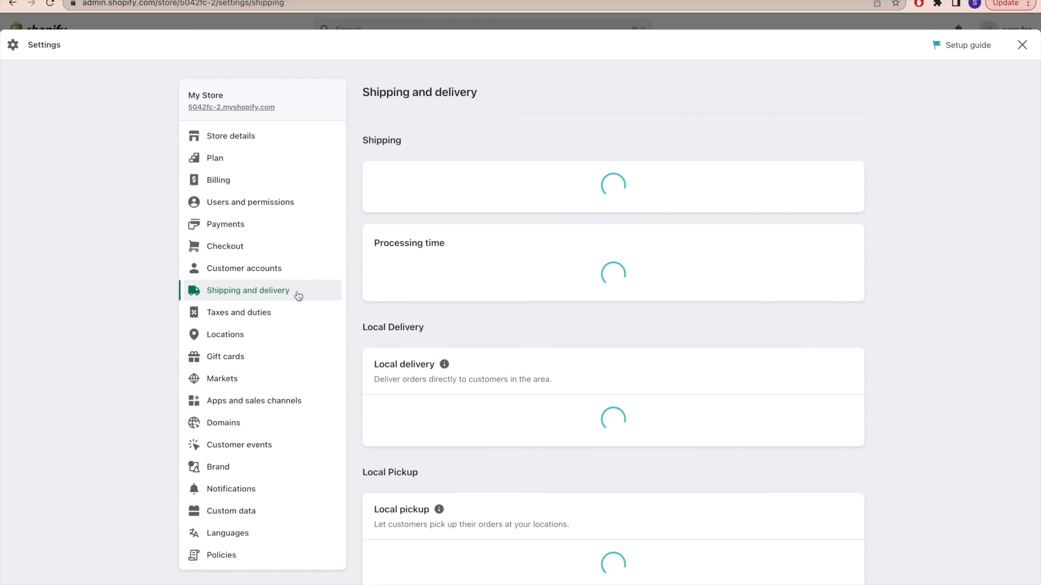
click(820, 265)
scroll(858, 324, down, 7)
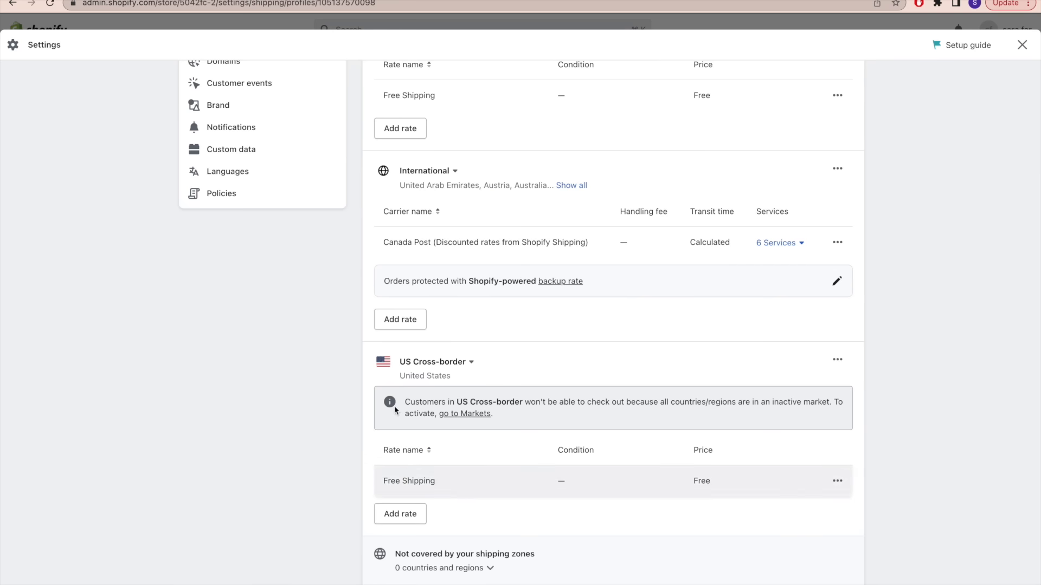
drag(446, 403, 524, 404)
click(462, 415)
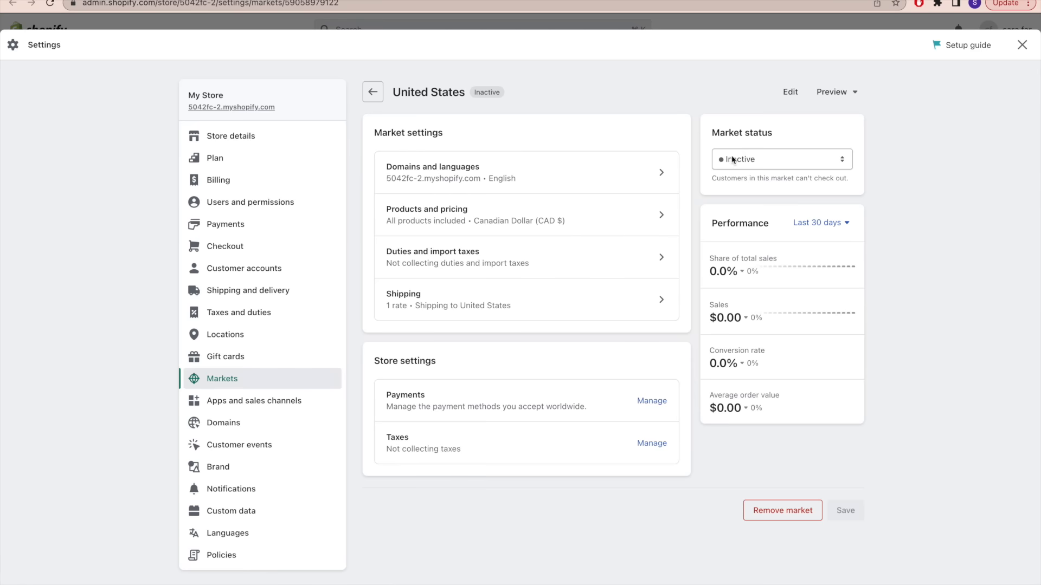
click(730, 156)
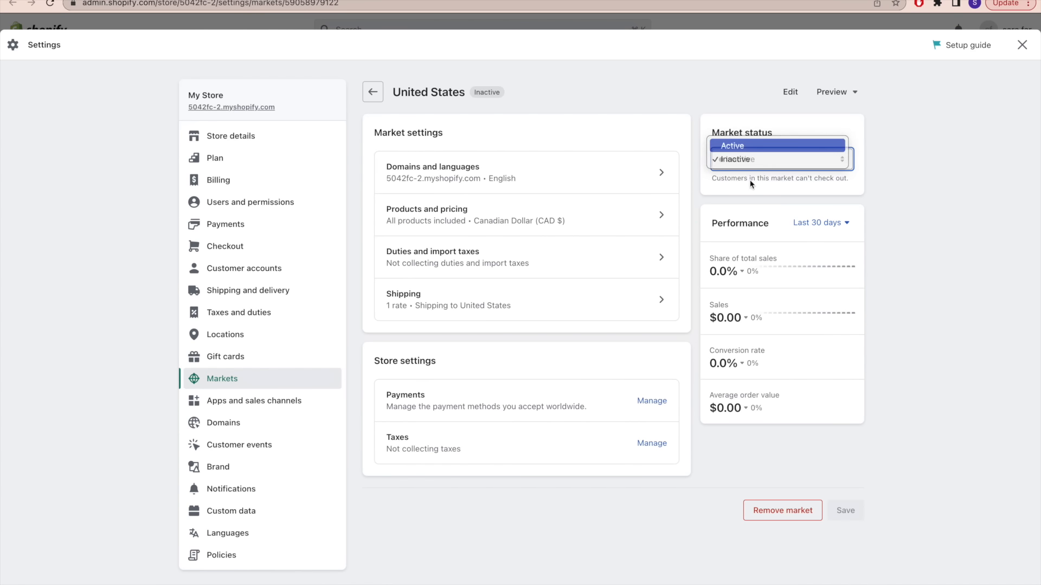
click(732, 147)
click(843, 512)
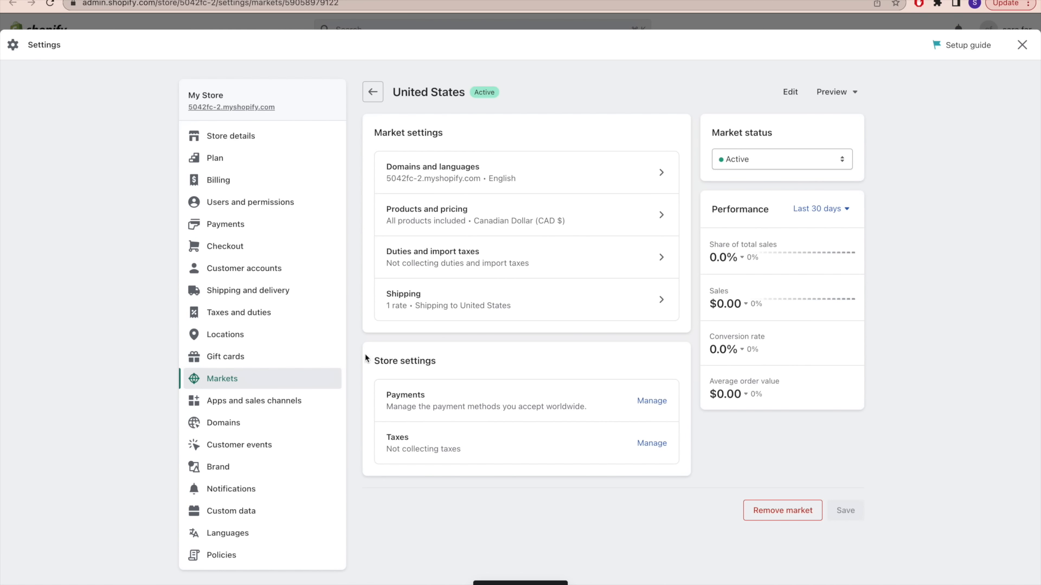
- Review the rates of all shipping zones in the General shipping profile
click(247, 288)
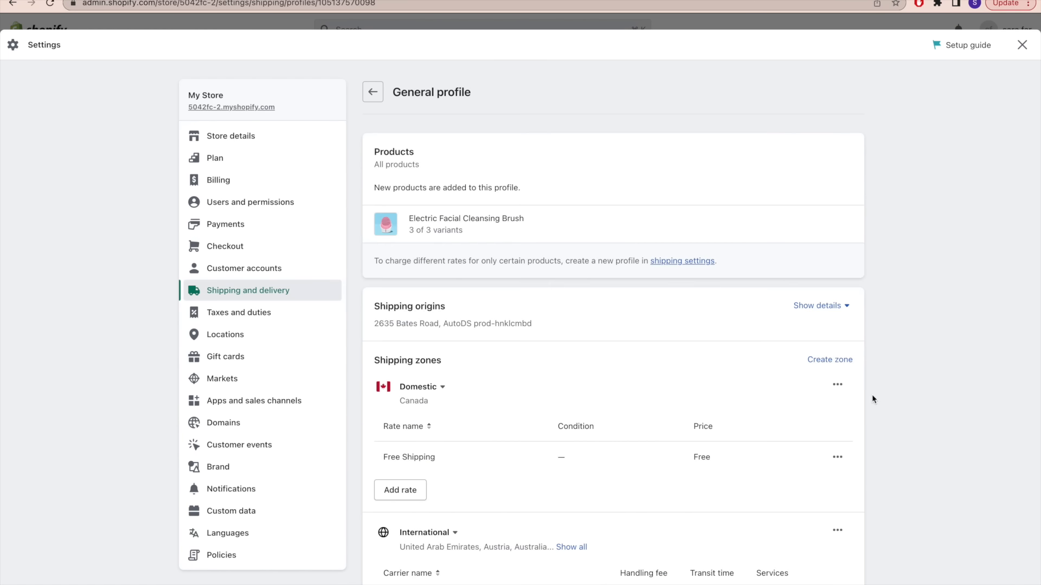
scroll(874, 409, down, 5)
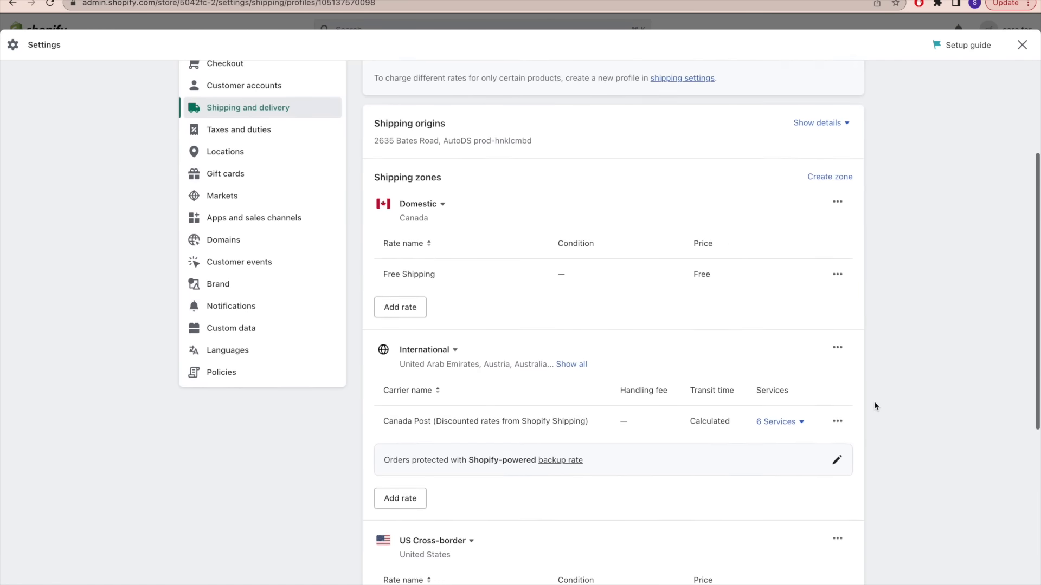
scroll(874, 406, down, 4)
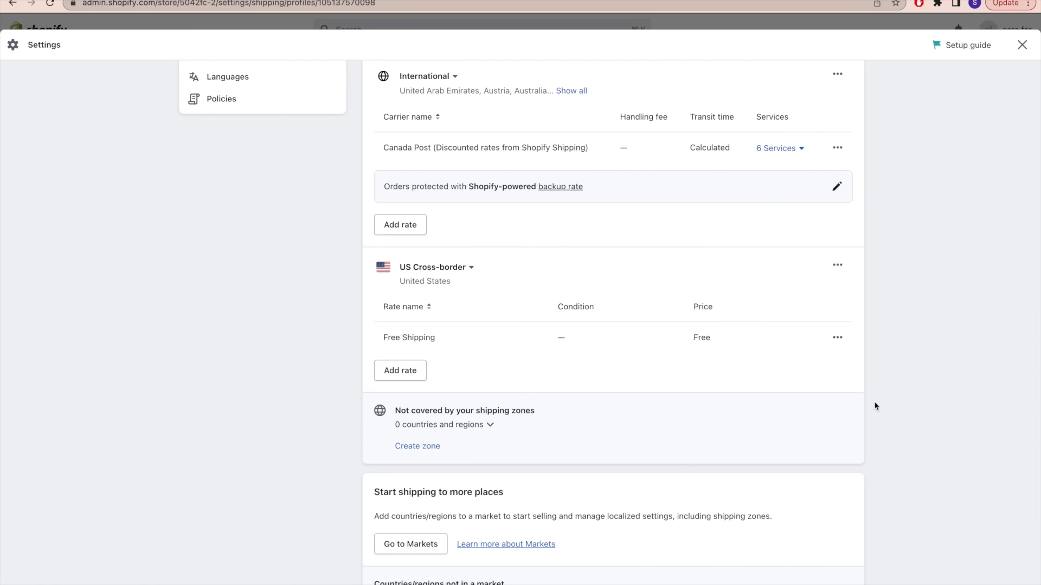
scroll(874, 407, up, 10)
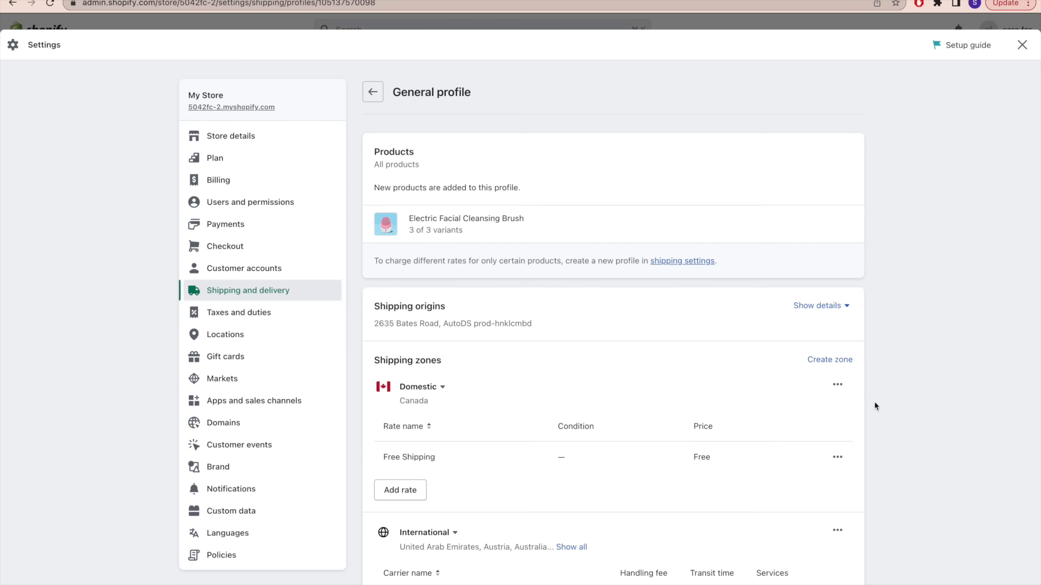
- Examine the Shopify Payments account setup form and the additional payment methods in the payment settings
click(270, 230)
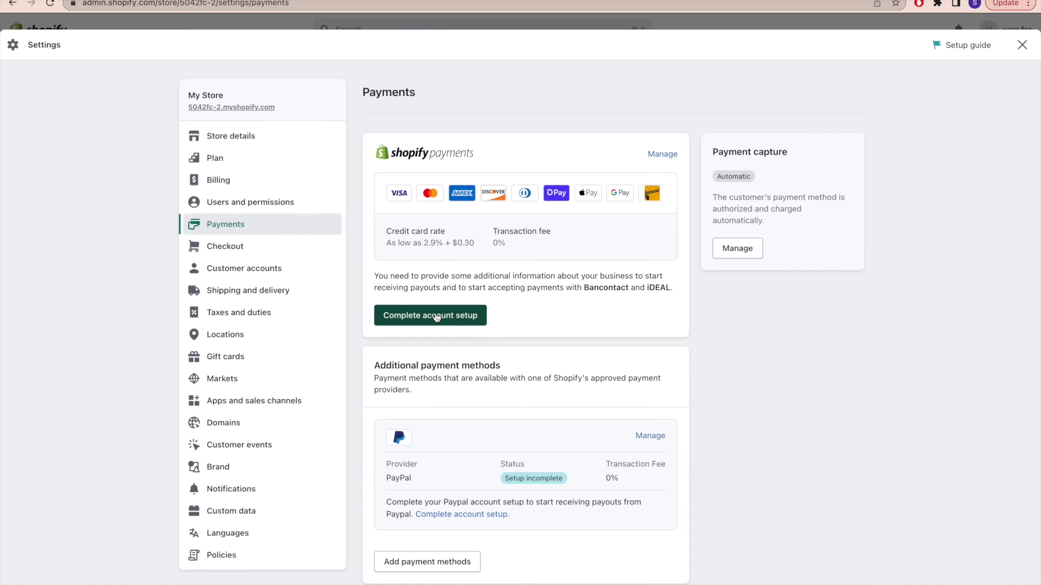
click(443, 326)
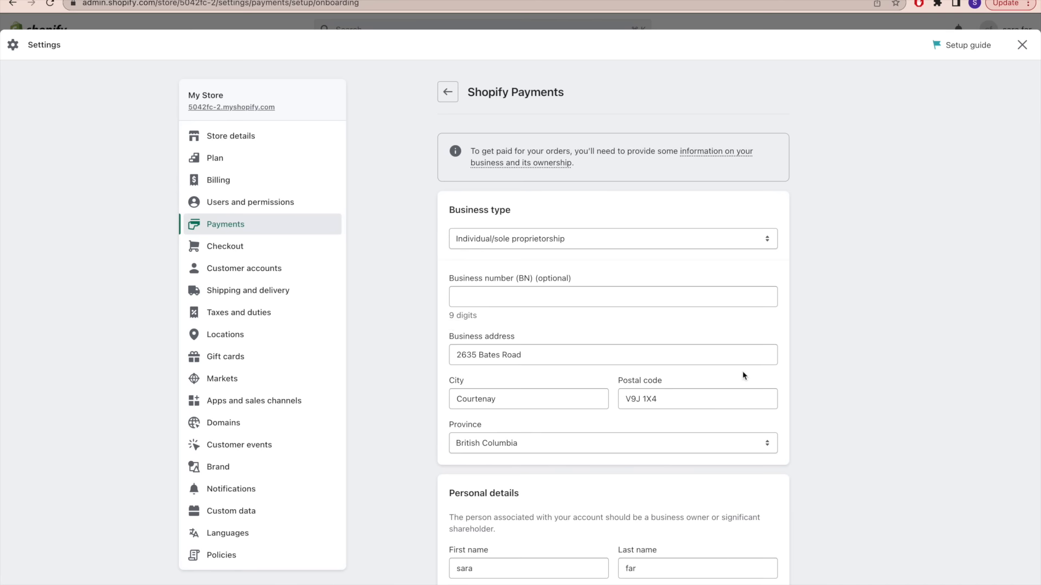
scroll(742, 374, down, 8)
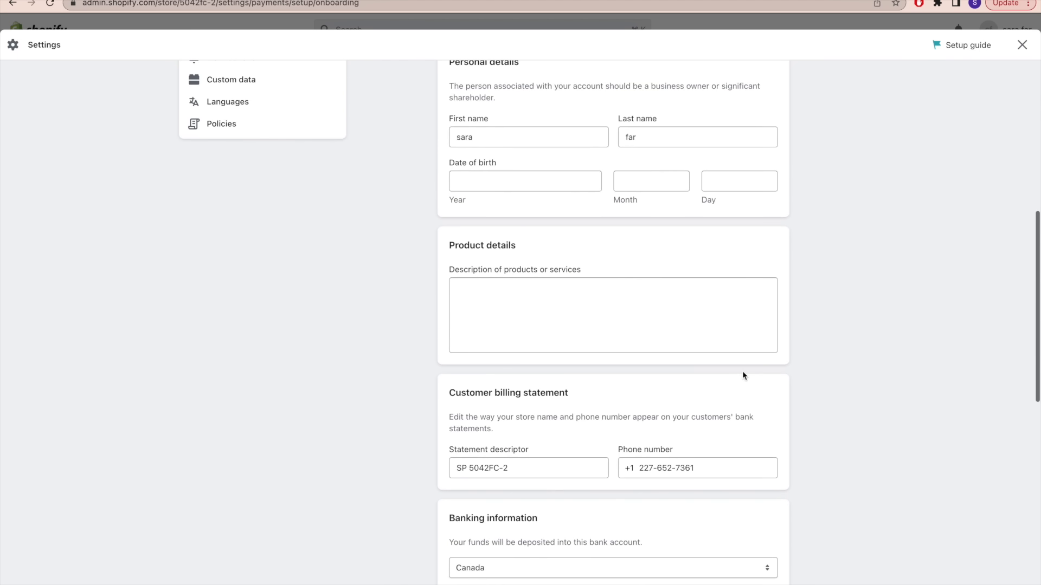
scroll(743, 375, down, 5)
scroll(742, 375, down, 5)
scroll(742, 375, up, 7)
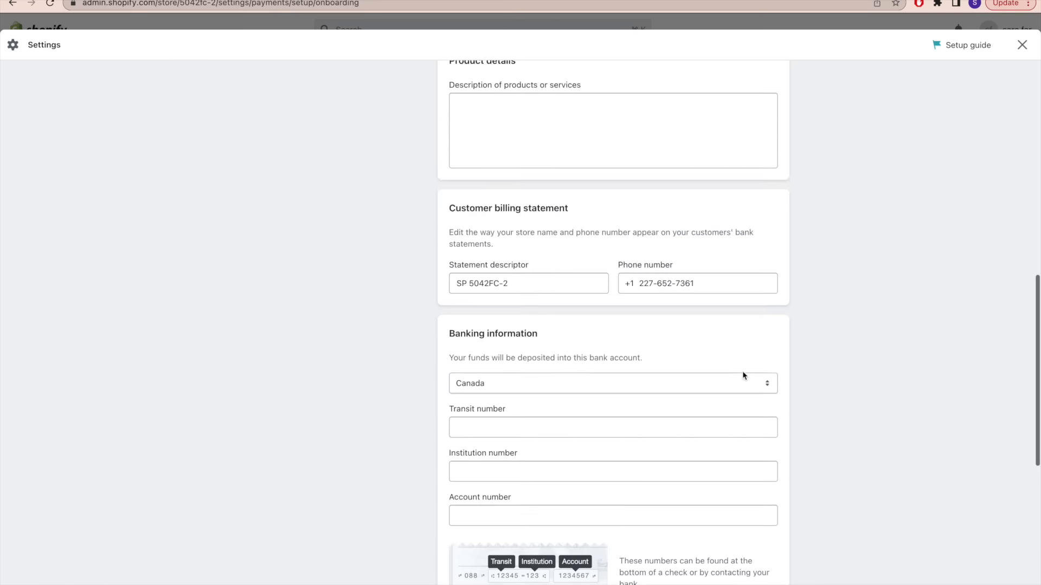
scroll(744, 375, up, 10)
click(449, 93)
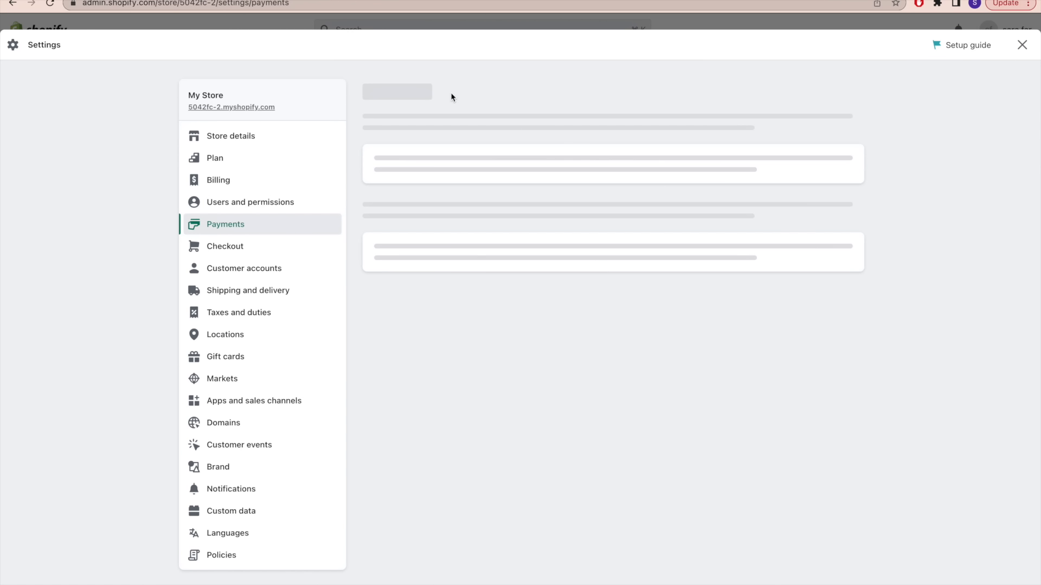
drag(368, 372, 499, 491)
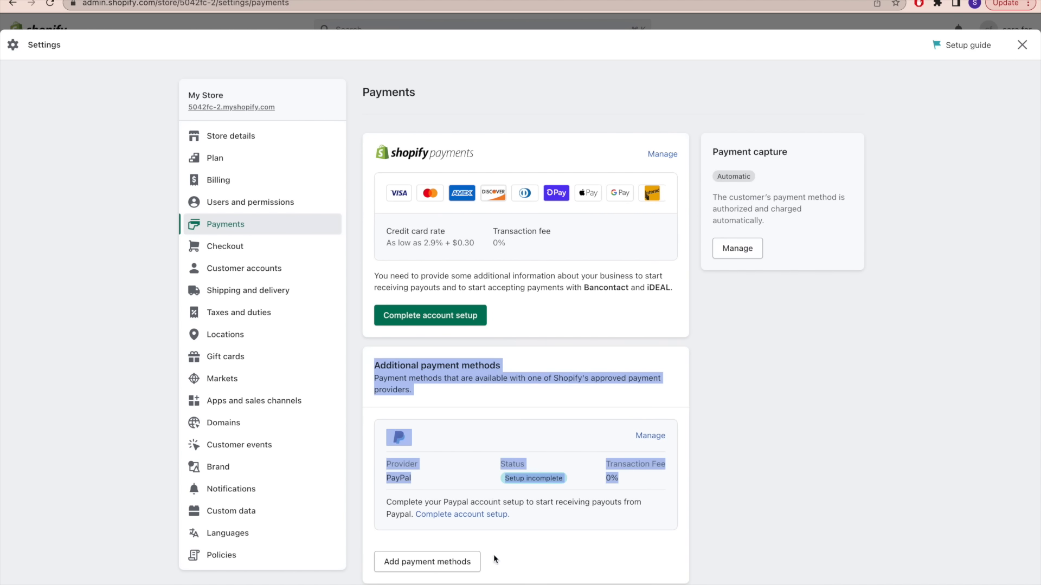
scroll(488, 558, down, 3)
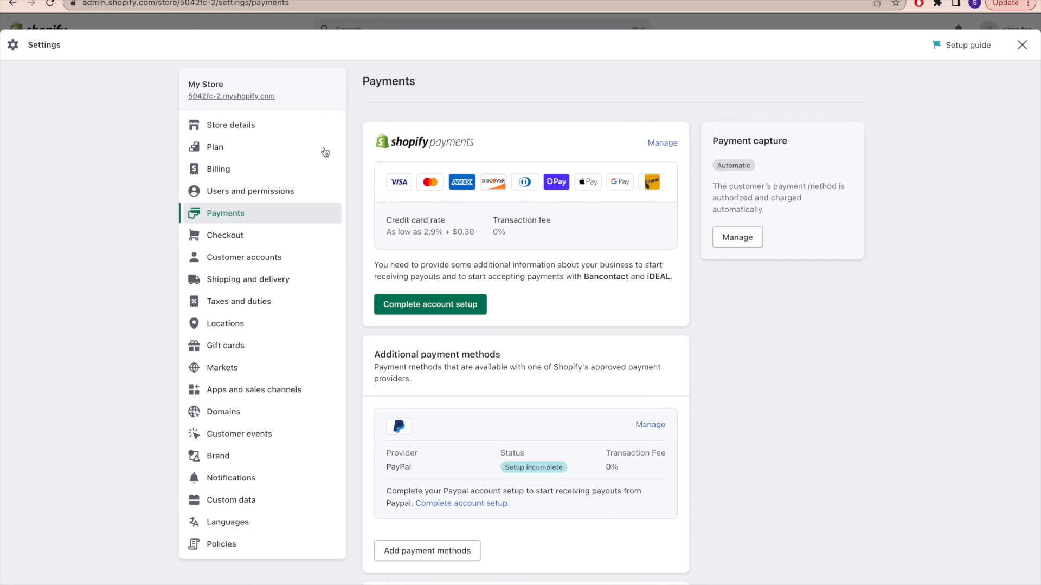
- Change the store currency to US dollars (USD) in the store details
click(304, 131)
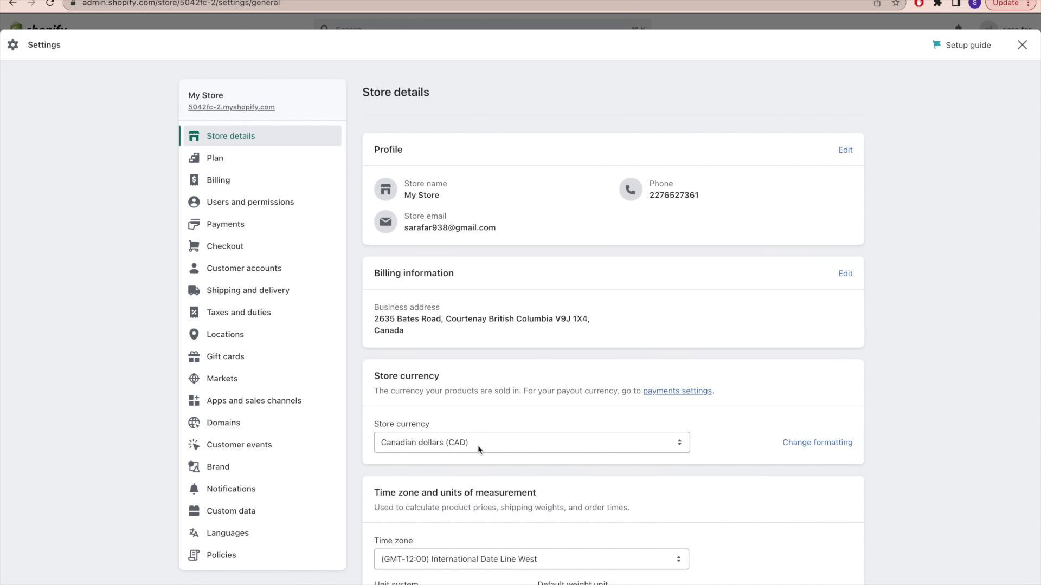
click(479, 448)
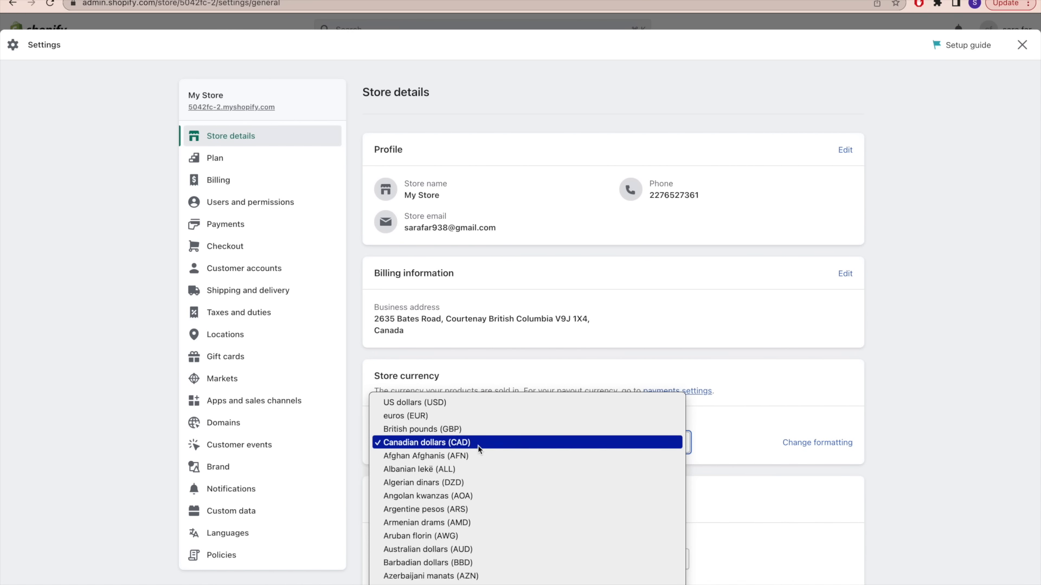
click(451, 404)
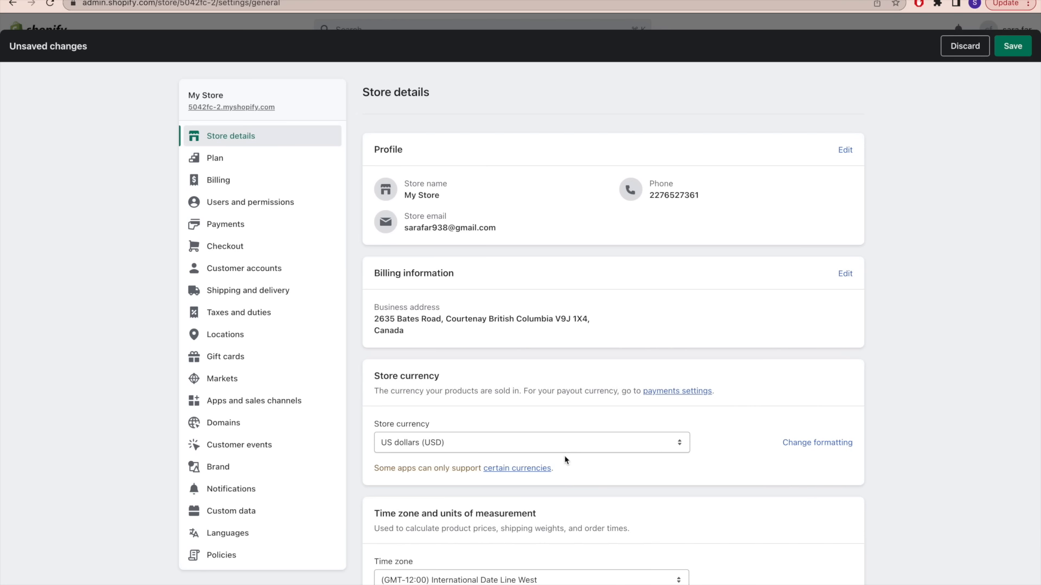
- Set the store name to PeachySkin Care in the store profile and save the changes
click(844, 152)
click(415, 203)
drag(416, 203, 382, 202)
text(PeachySkin Care)
click(1012, 46)
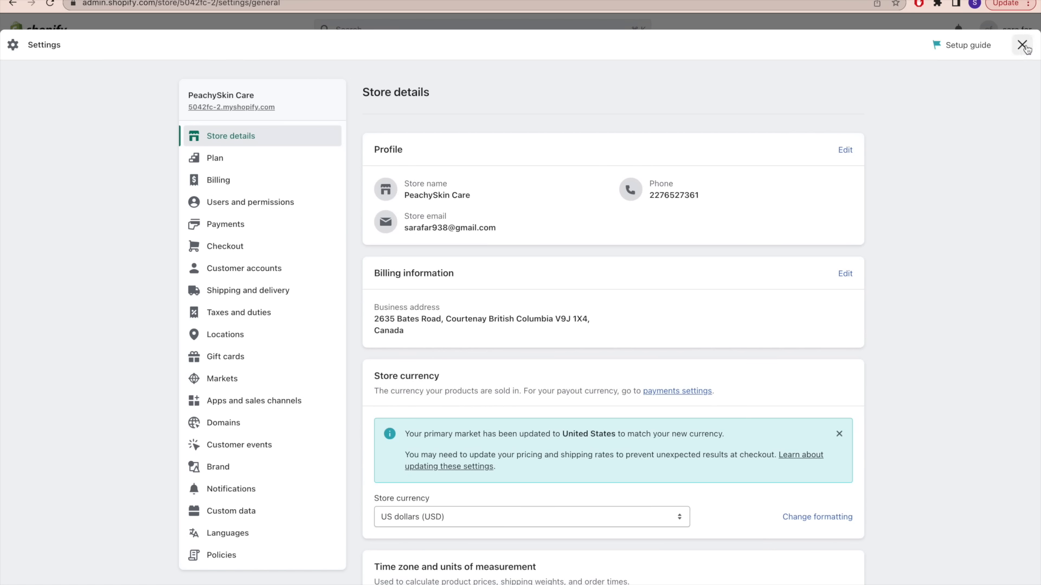
- Leave the settings, check the password protection notice in the online store's themes and view the live store's home page with its featured products
click(1021, 45)
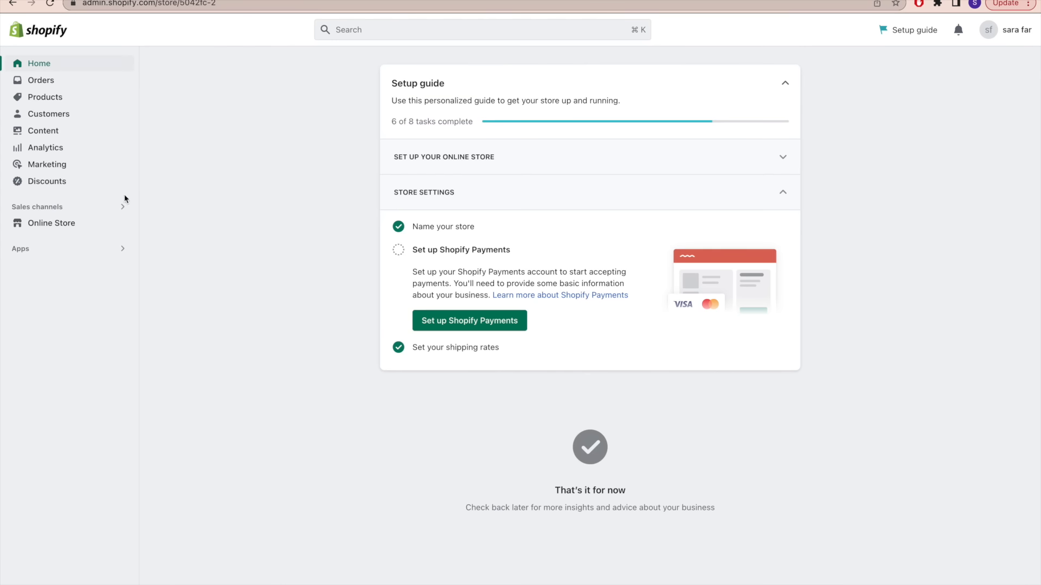
click(76, 224)
drag(389, 319, 519, 324)
click(583, 316)
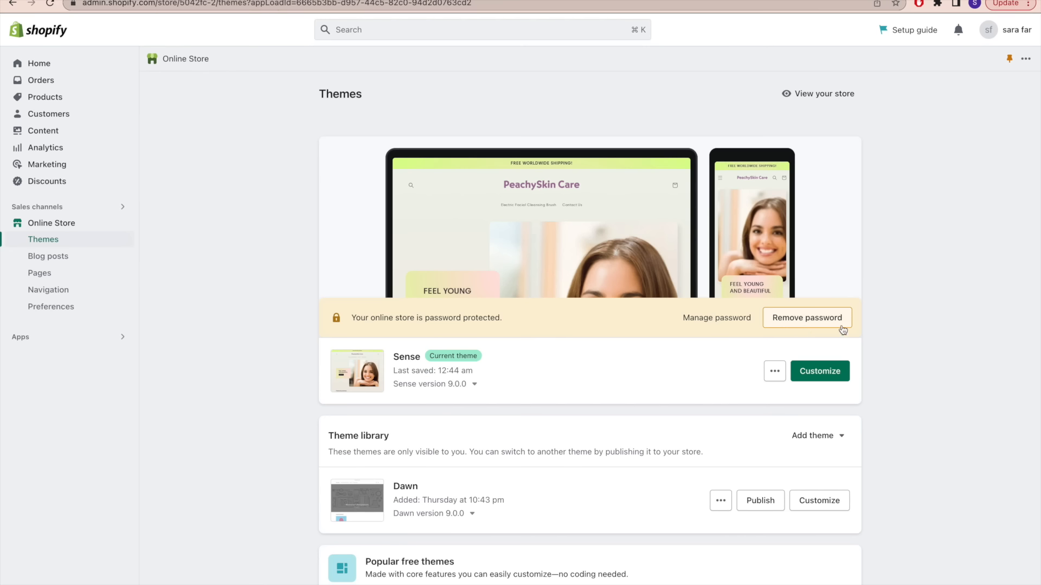
click(843, 100)
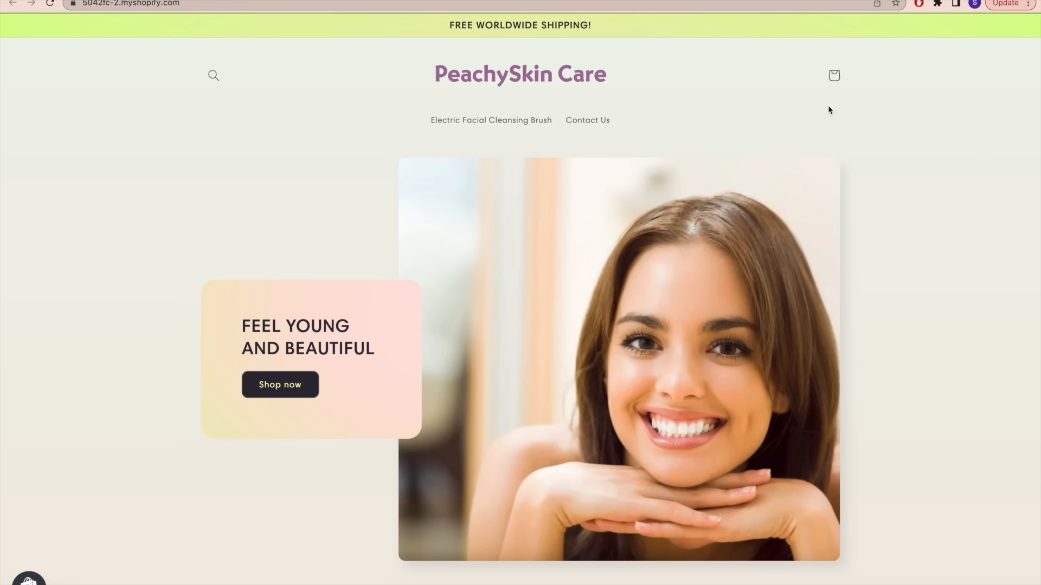
scroll(752, 242, down, 10)
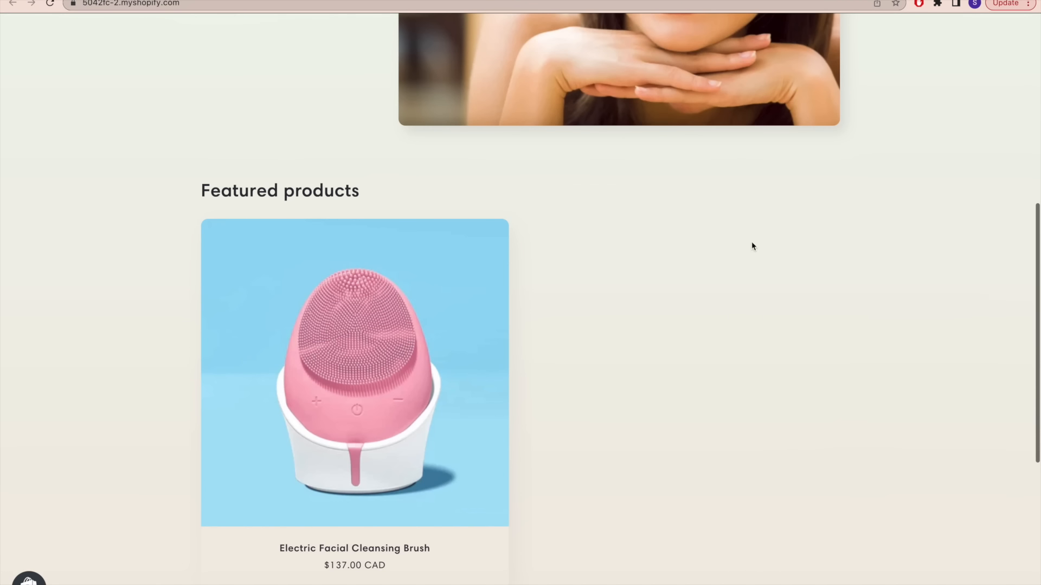
scroll(752, 242, up, 10)
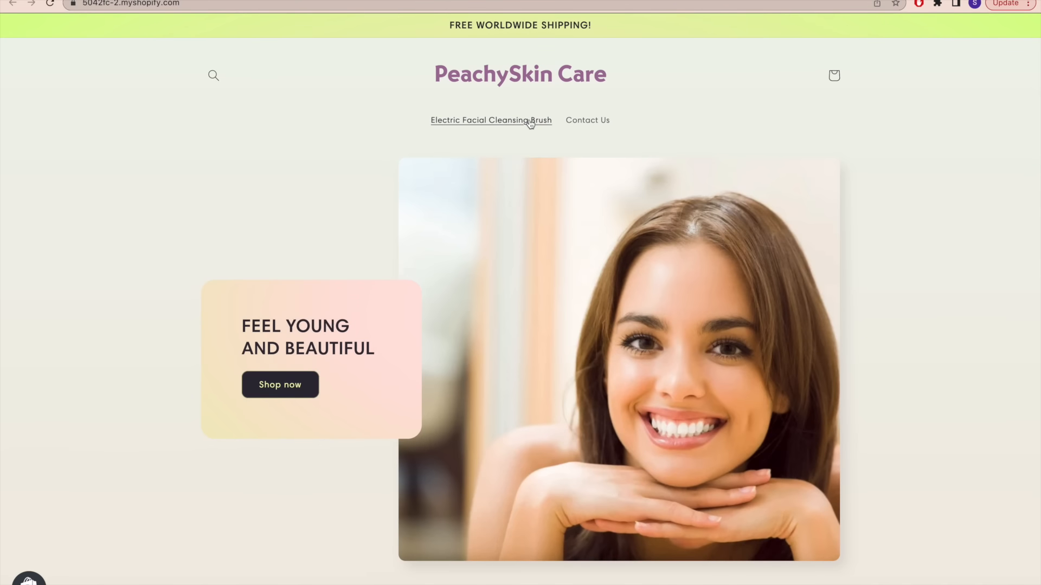
- Examine the storefront's Electric Facial Cleansing Brush product page and the Contact Us page
click(532, 119)
scroll(857, 311, down, 9)
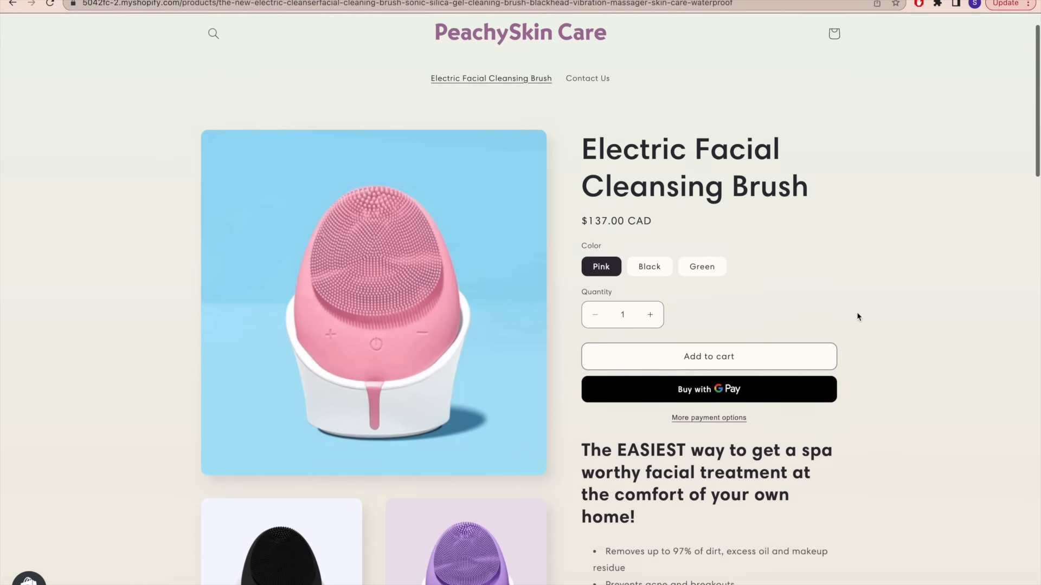
scroll(856, 311, down, 10)
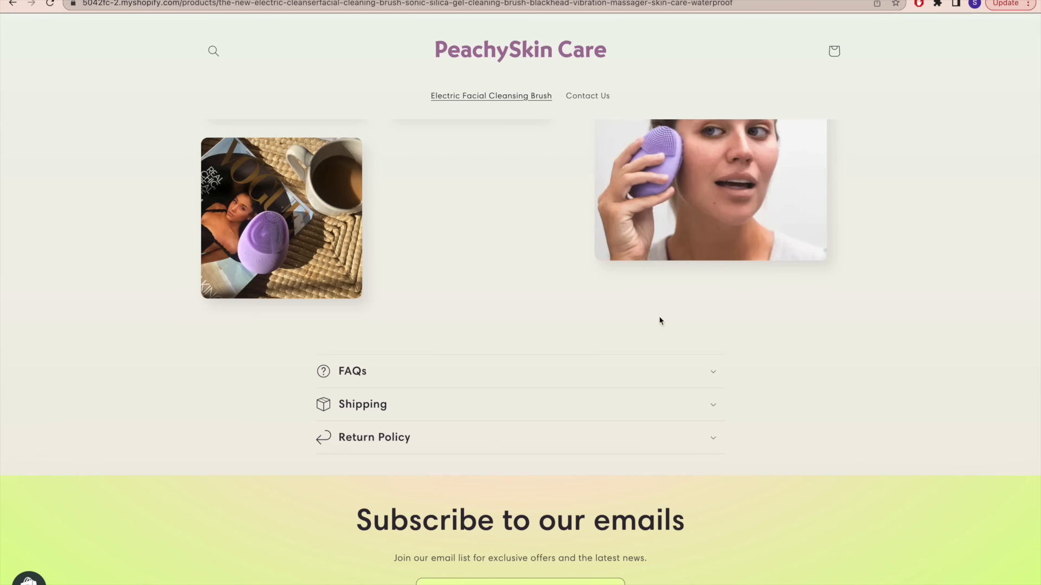
click(605, 95)
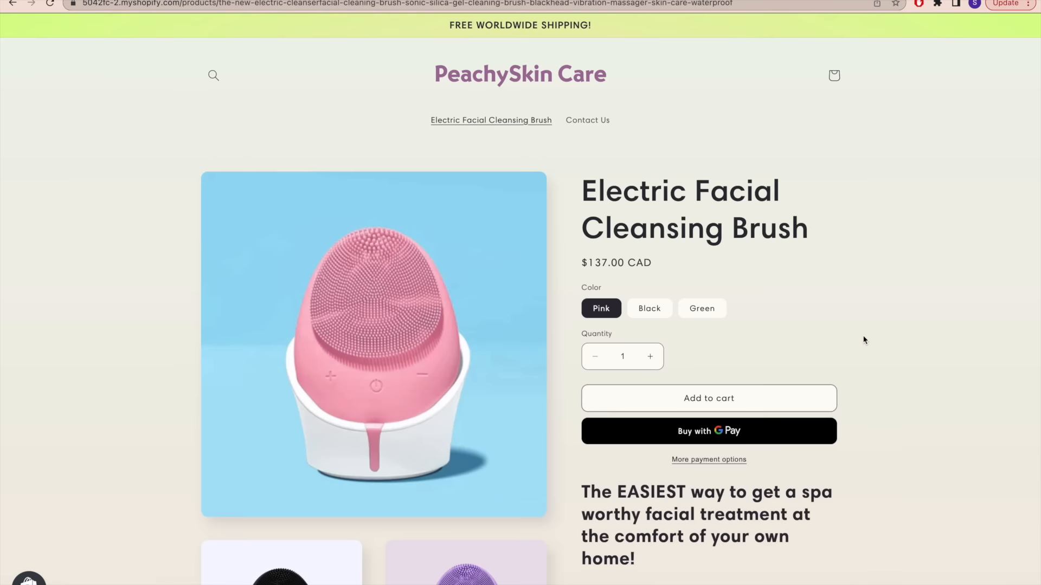
scroll(863, 340, down, 15)
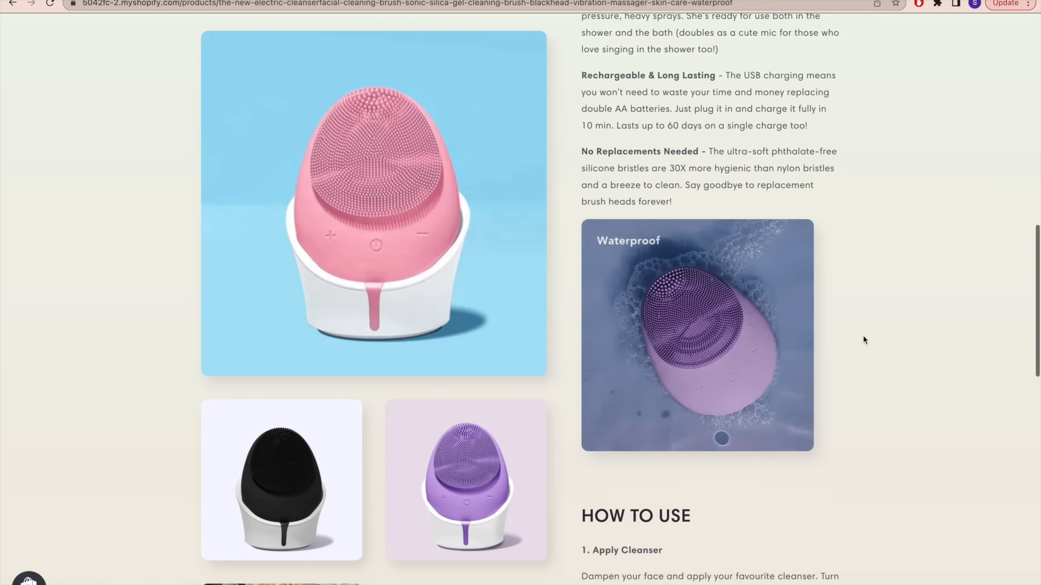